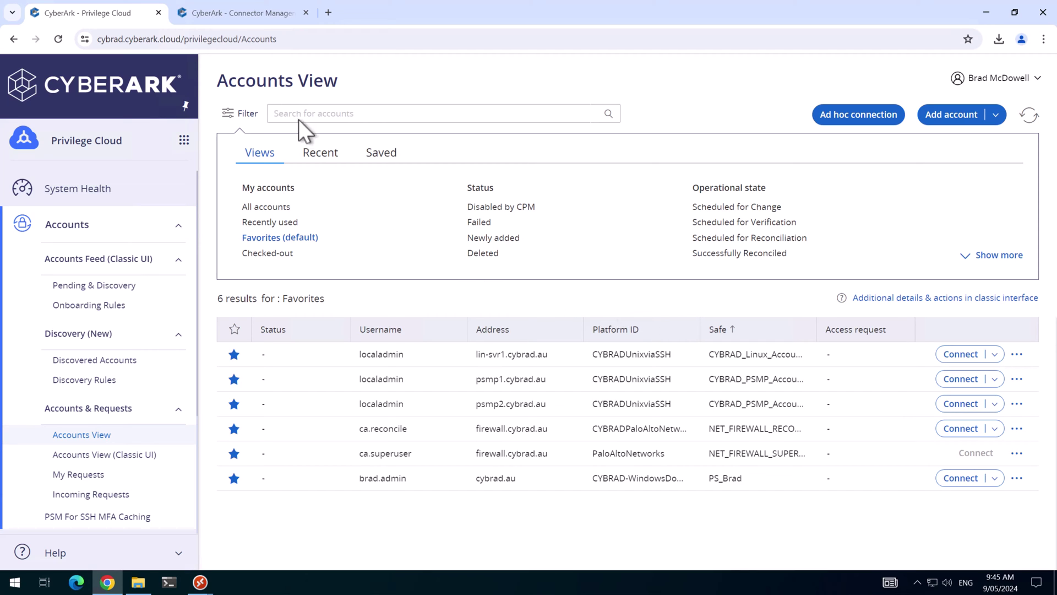
# Show CON1's four components, with upgrades offered for PSM 14.1.0.11 and Password Manager 14.0.0.6
pyautogui.click(243, 13)
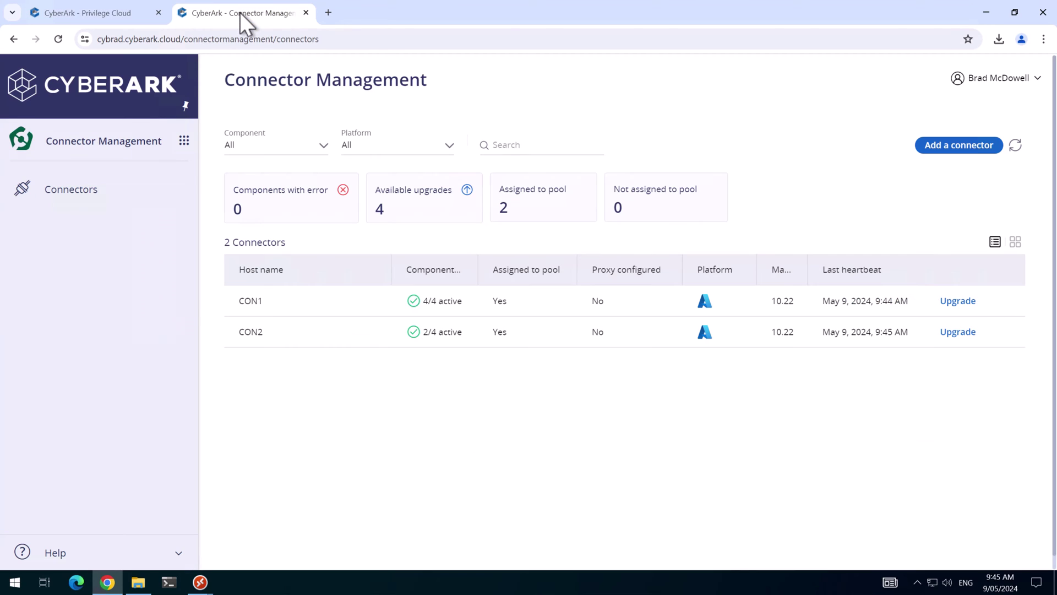
pyautogui.click(333, 303)
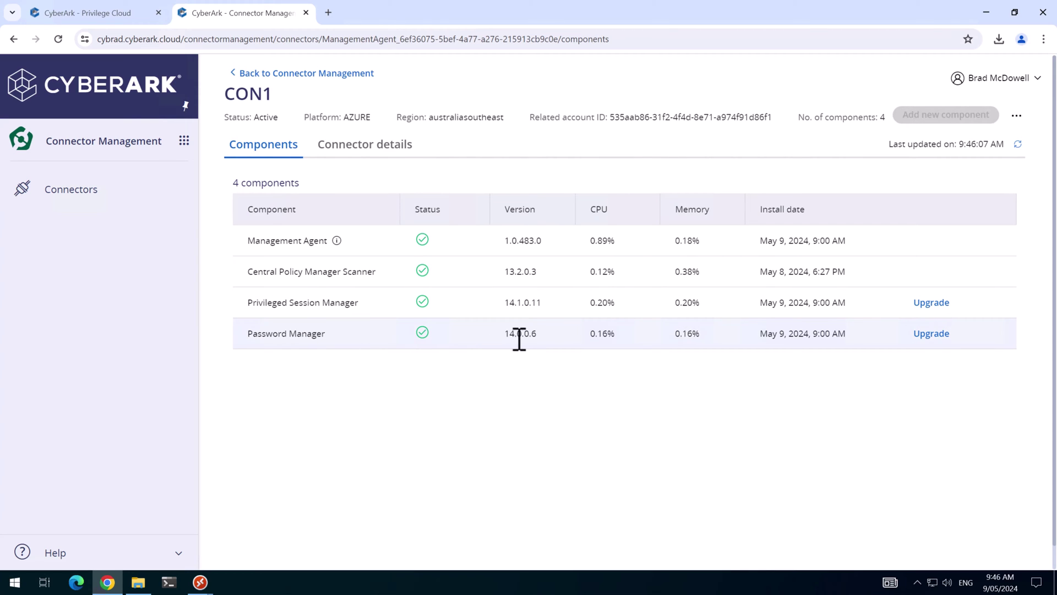
# On CON1, browse Program Files (x86) > CyberArk > Password Manager > Vault and inspect ApiKeyManager.exe
pyautogui.click(200, 582)
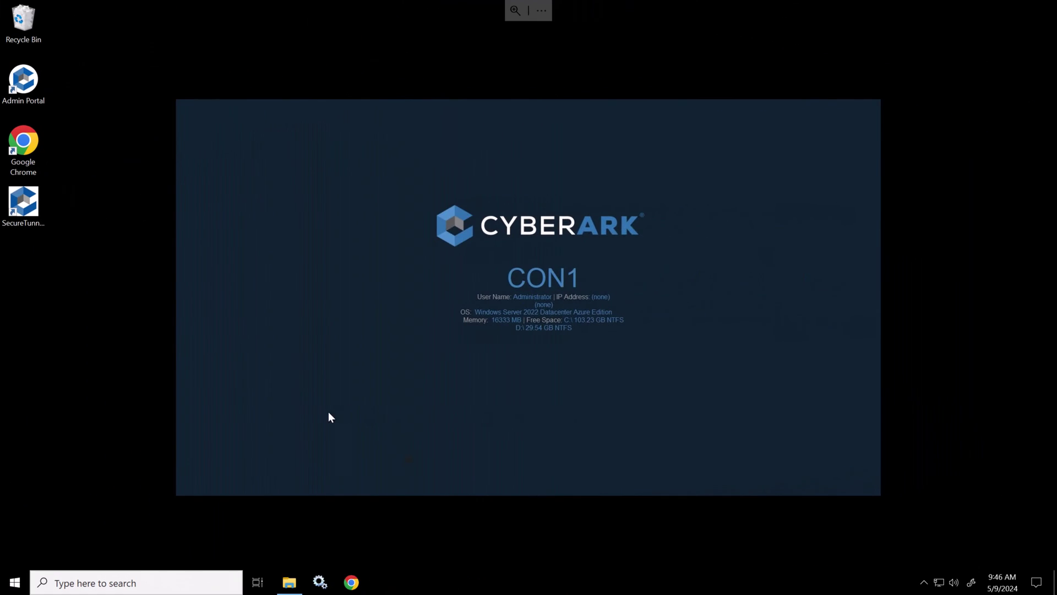
pyautogui.click(289, 582)
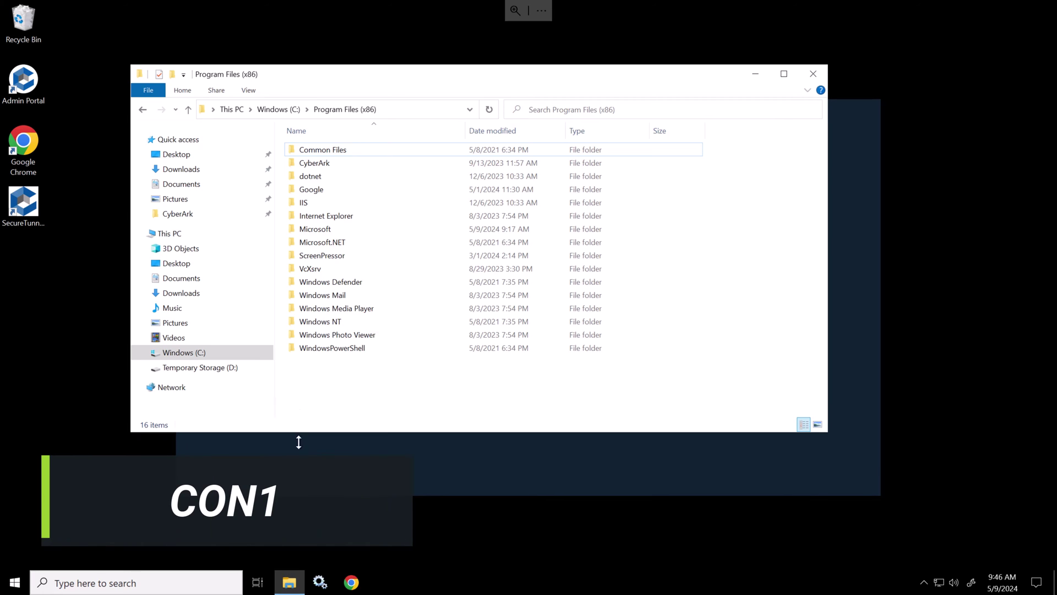
pyautogui.doubleClick(328, 163)
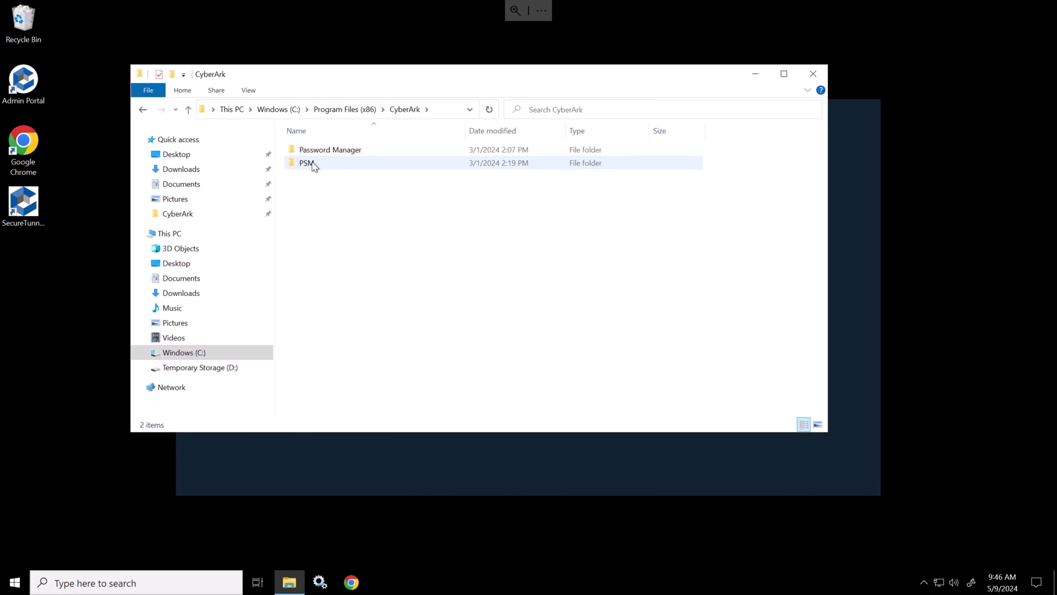
pyautogui.doubleClick(327, 151)
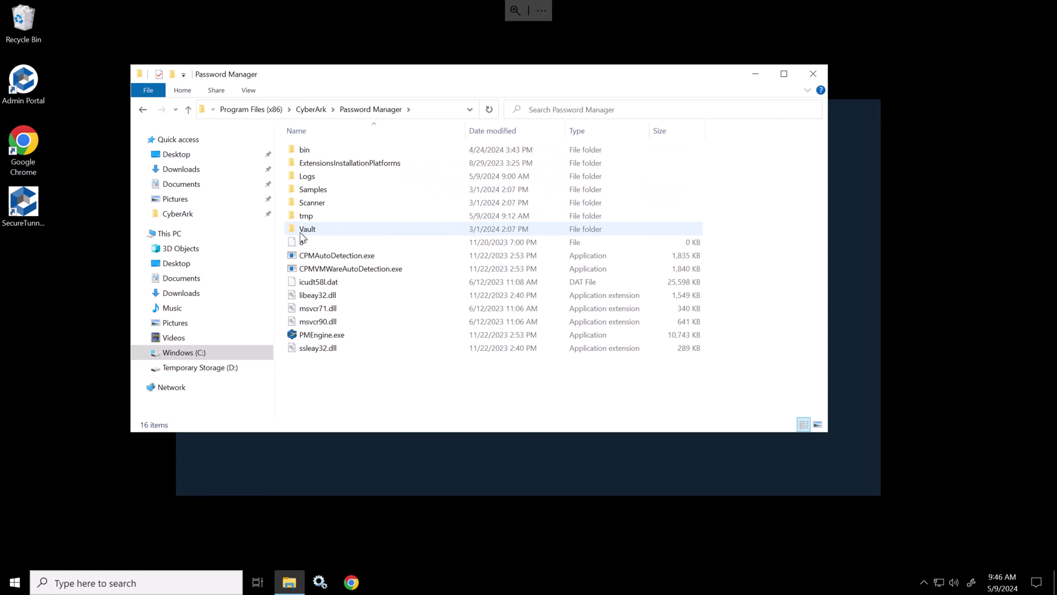
pyautogui.click(302, 232)
pyautogui.doubleClick(302, 231)
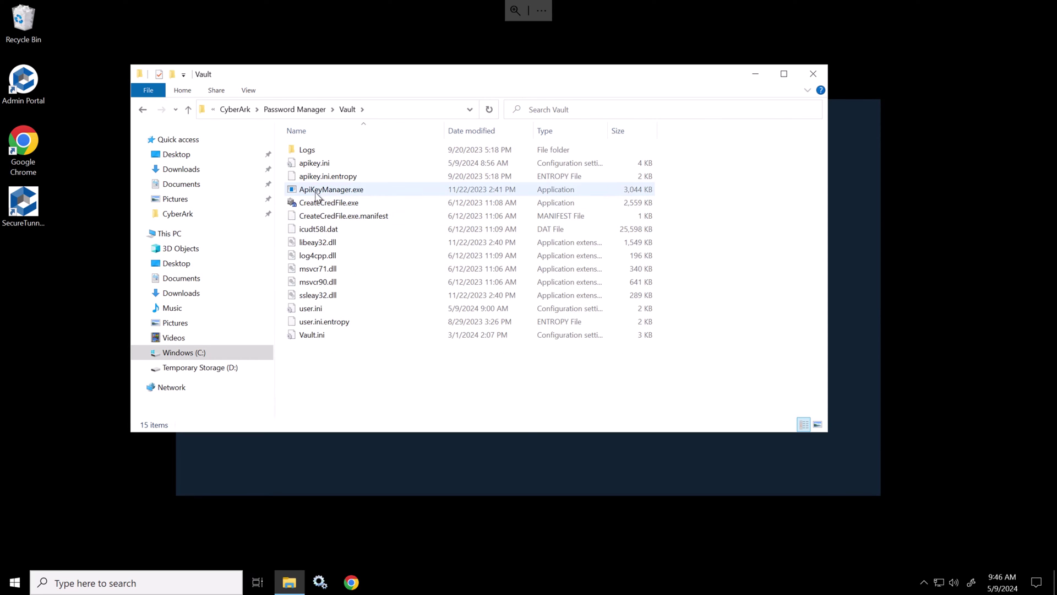
pyautogui.moveTo(311, 195)
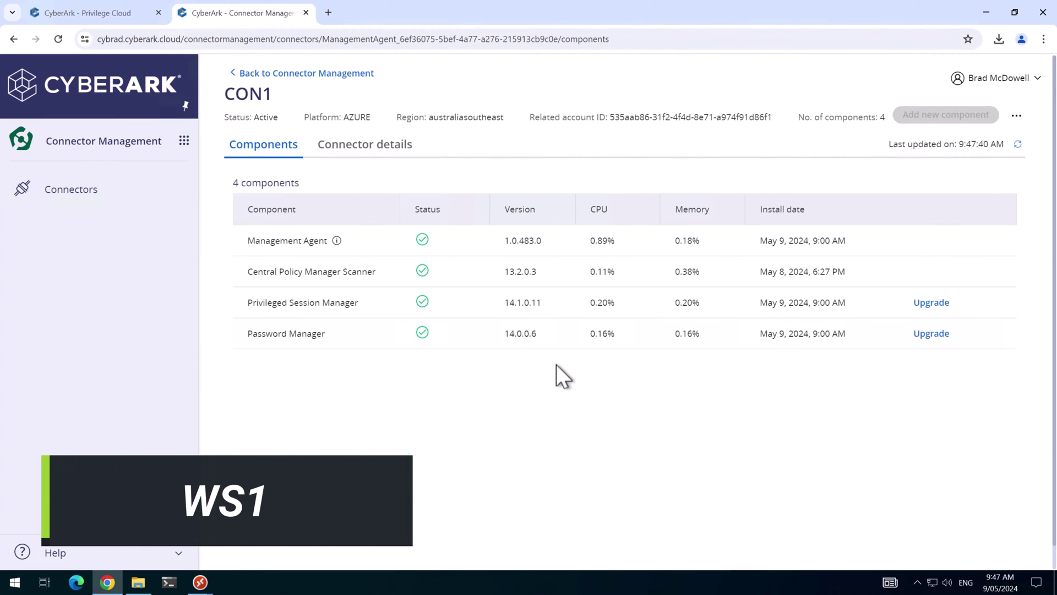
# Open Identity Administration and find the CyberArk Installer User among the service users
pyautogui.click(186, 144)
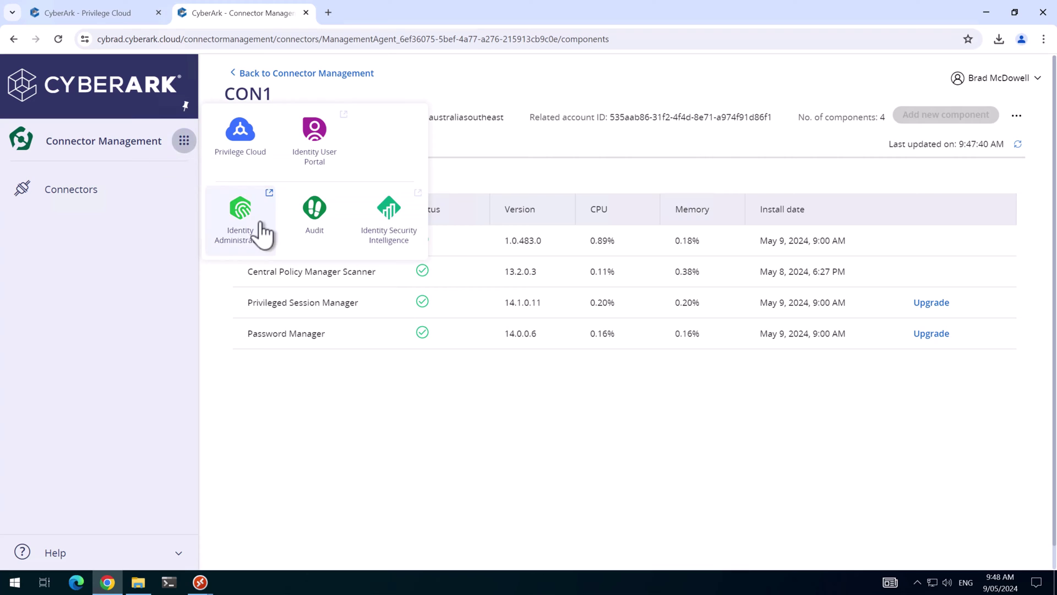
pyautogui.click(236, 223)
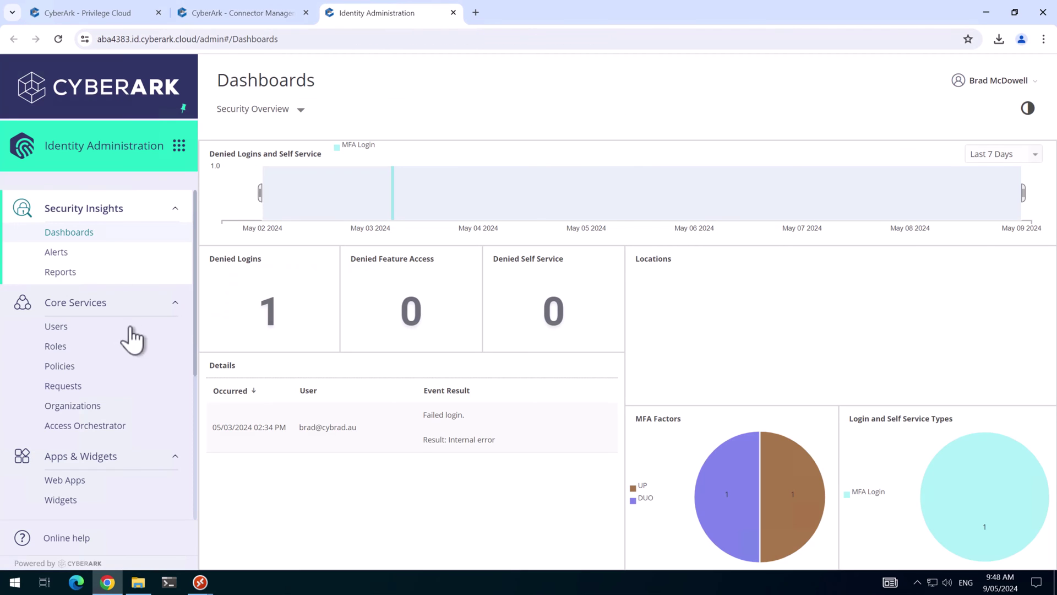
pyautogui.click(60, 331)
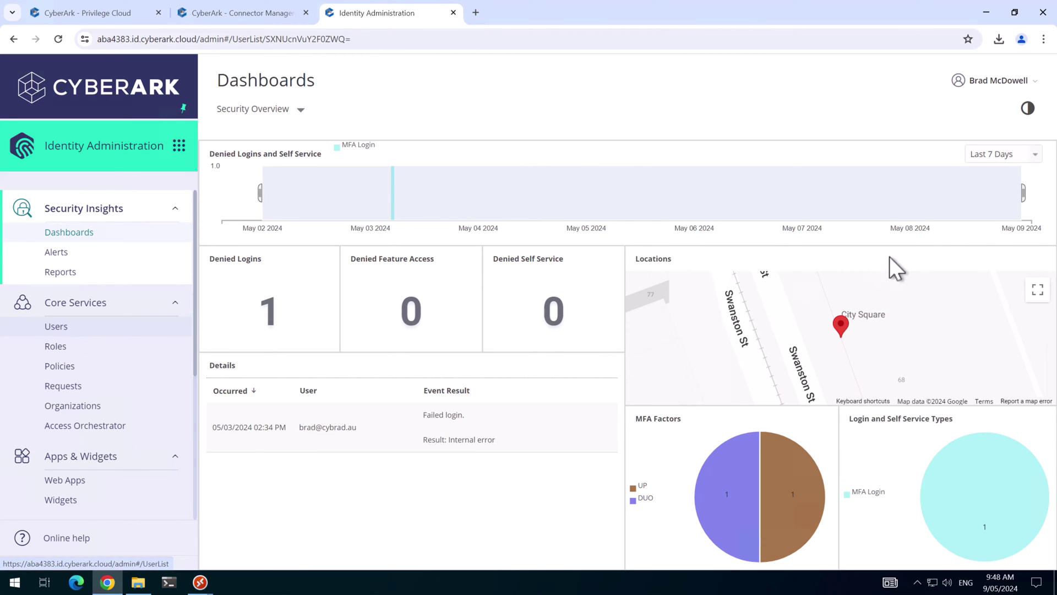
pyautogui.click(892, 298)
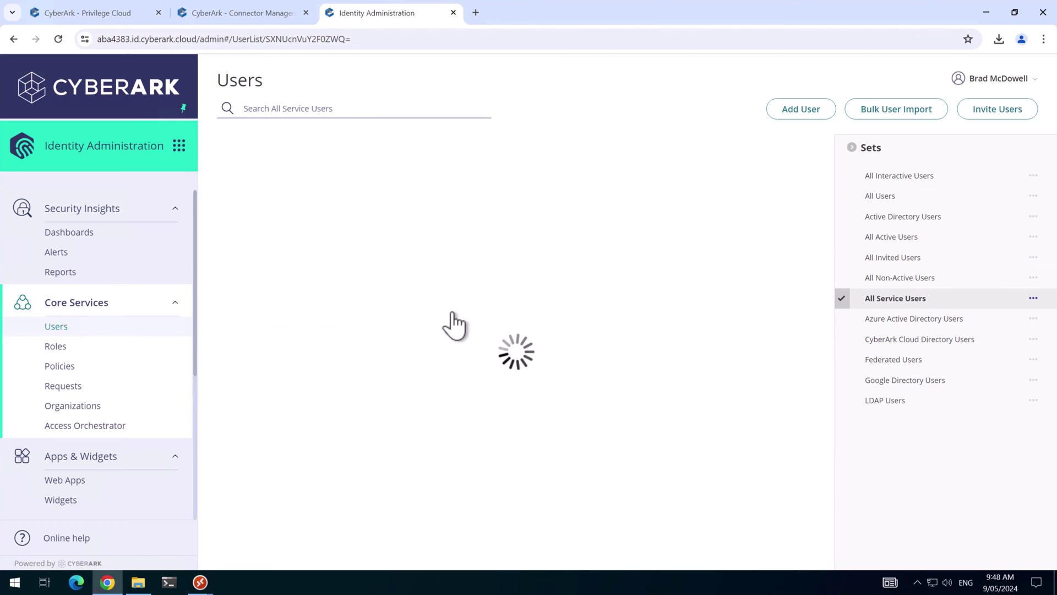
pyautogui.click(283, 274)
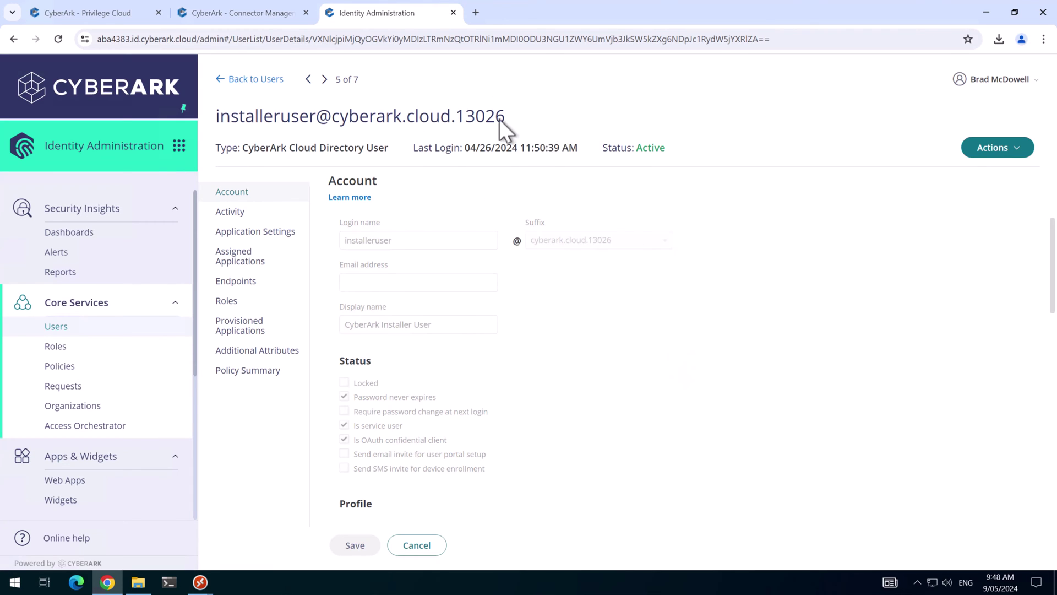
# Set and confirm a new password for the CyberArk Installer User and save it
pyautogui.moveTo(510, 119); pyautogui.dragTo(227, 127)
pyautogui.hotkey('ctrl', 'c')
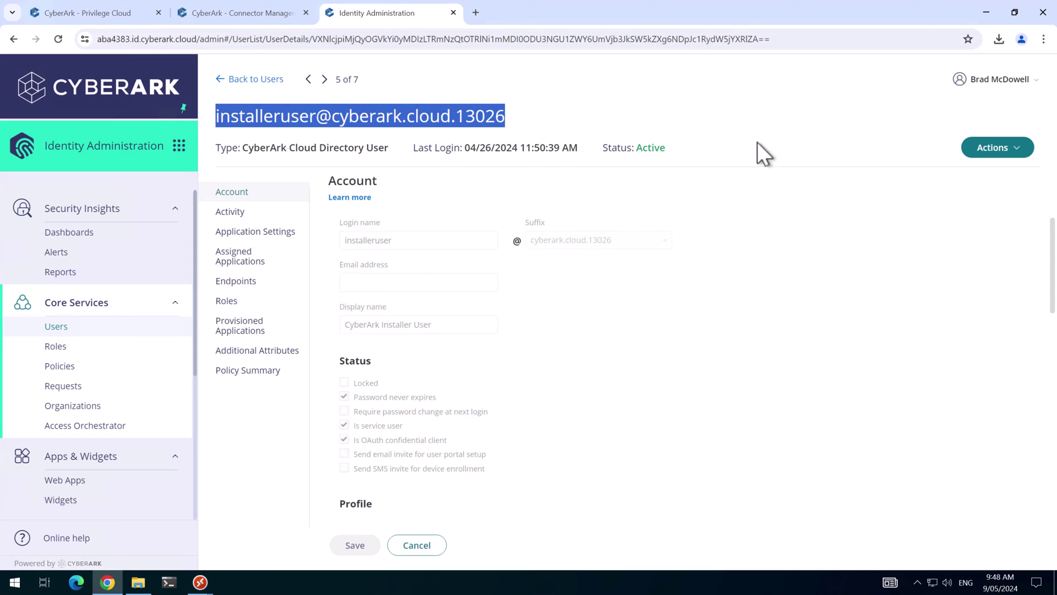
pyautogui.click(992, 148)
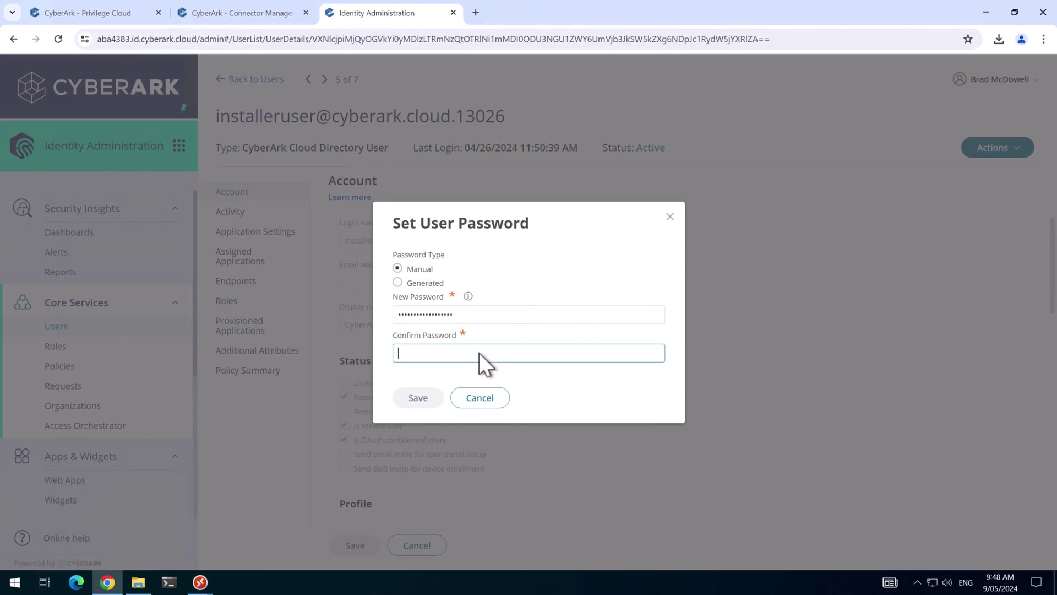
pyautogui.hotkey('ctrl', 'v')
pyautogui.click(427, 395)
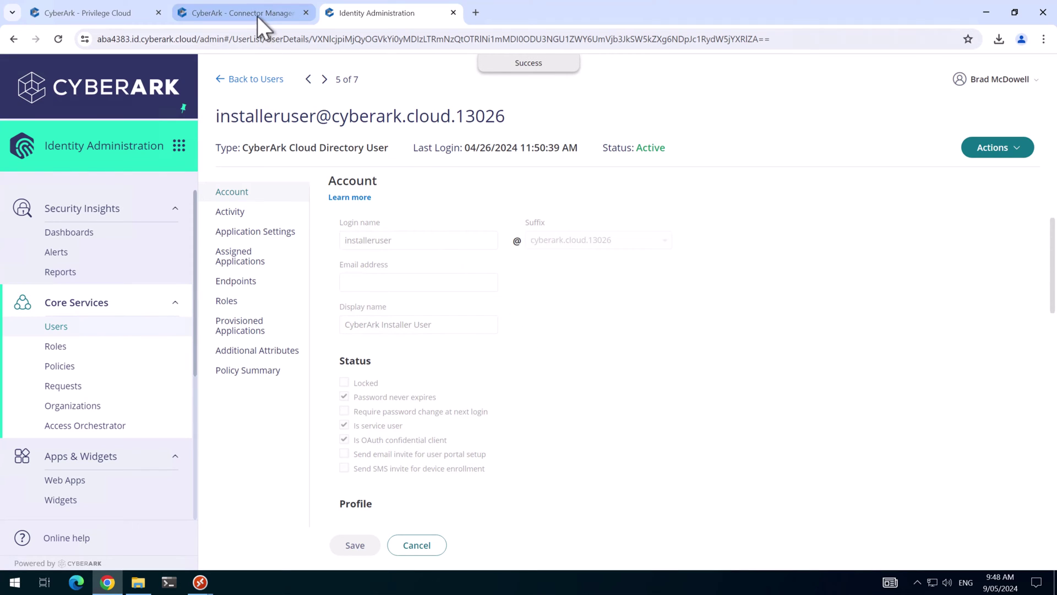
# Upgrade CON1's Password Manager to 14.2.0.3 with the installer user's credentials, keeping its CPM active
pyautogui.click(257, 15)
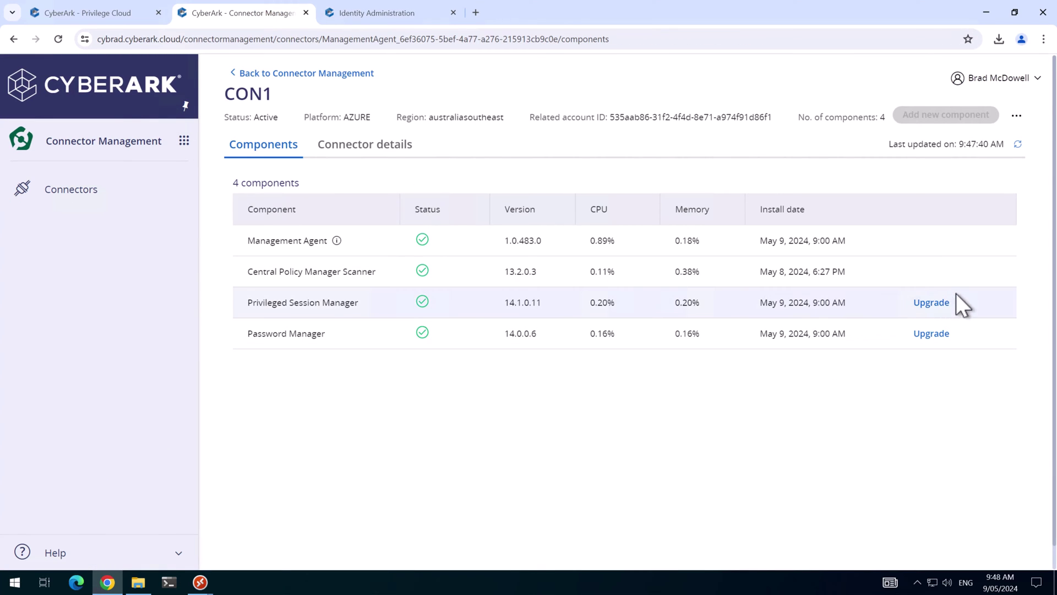
pyautogui.click(931, 334)
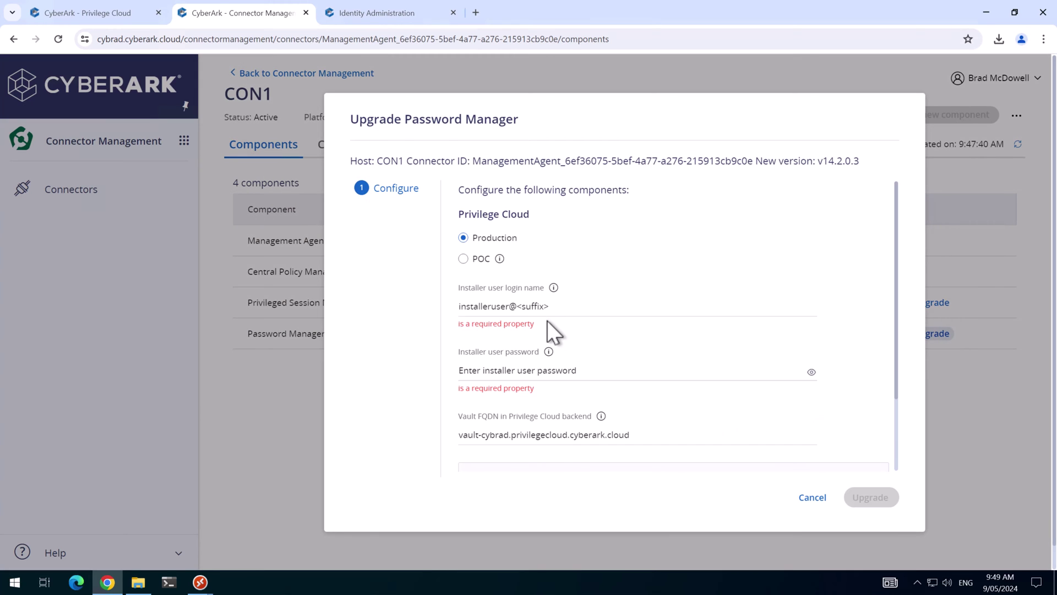
pyautogui.click(556, 368)
pyautogui.hotkey('ctrl', 'v')
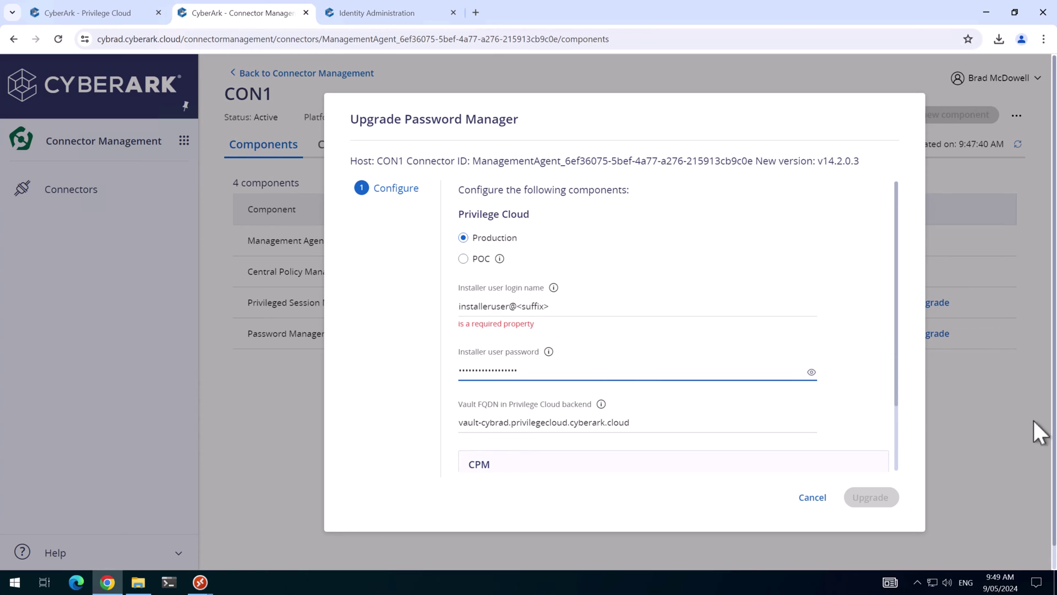
pyautogui.click(500, 305)
pyautogui.hotkey('ctrl', 'v')
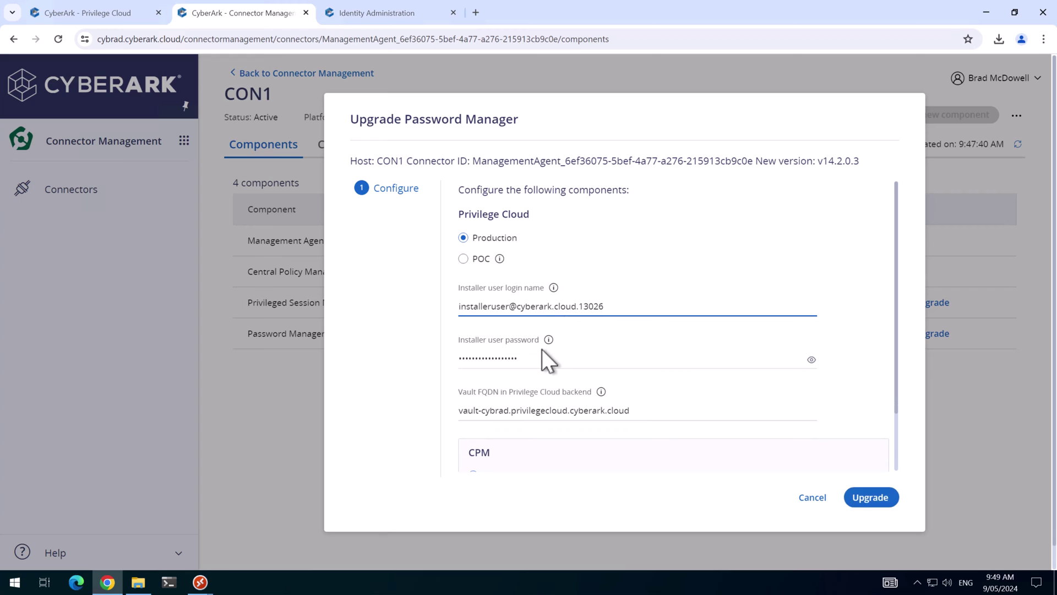
pyautogui.scroll(-1, 542, 351)
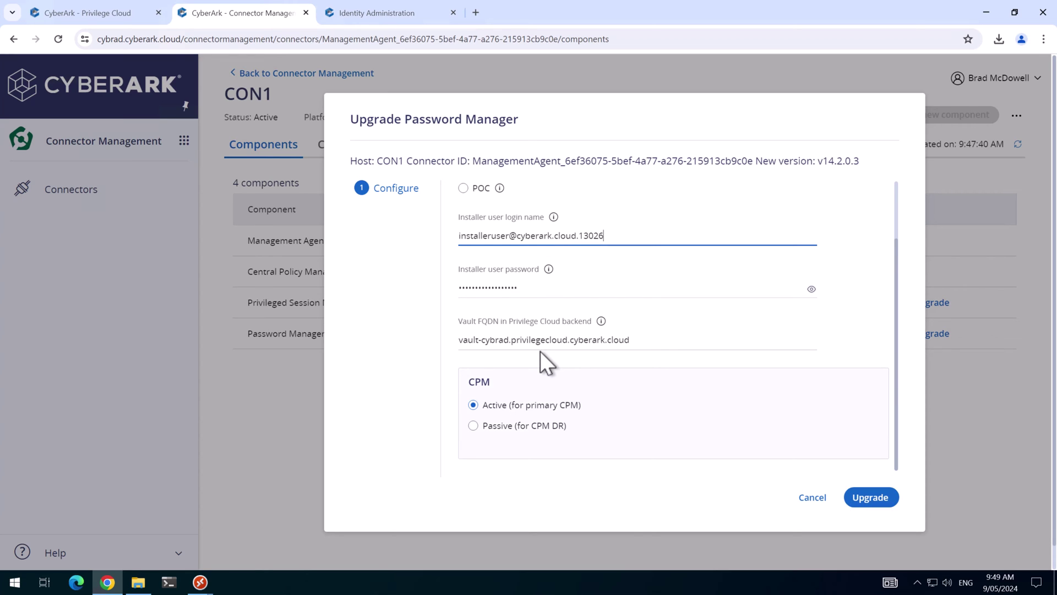
pyautogui.scroll(-1, 534, 398)
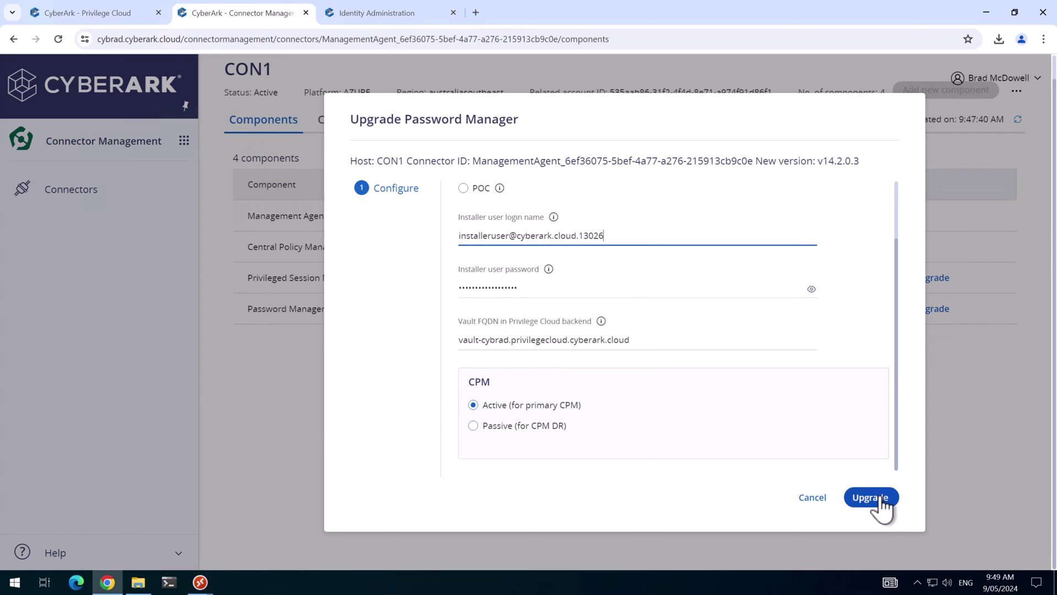
pyautogui.click(878, 501)
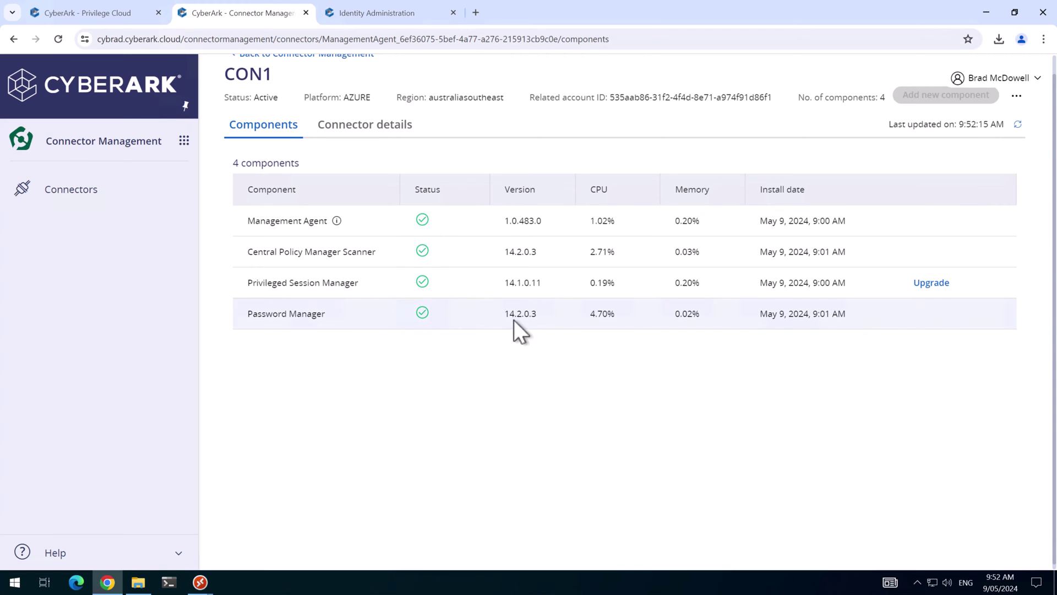
# Upgrade CON2's Password Manager with the installer user's credentials, setting its CPM passive for disaster recovery
pyautogui.scroll(1, 295, 192)
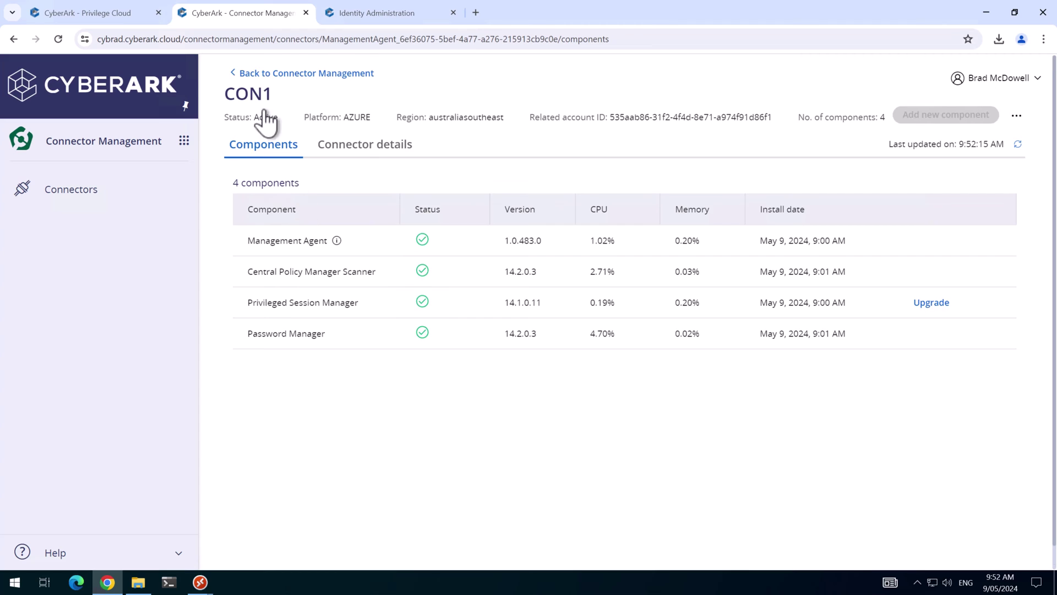
pyautogui.click(253, 74)
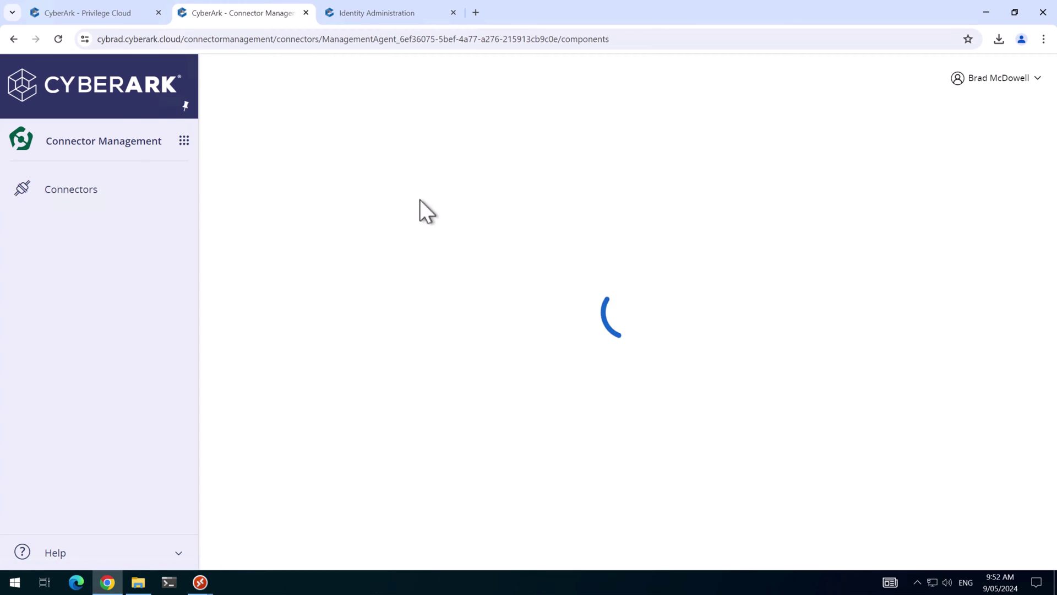
pyautogui.click(854, 334)
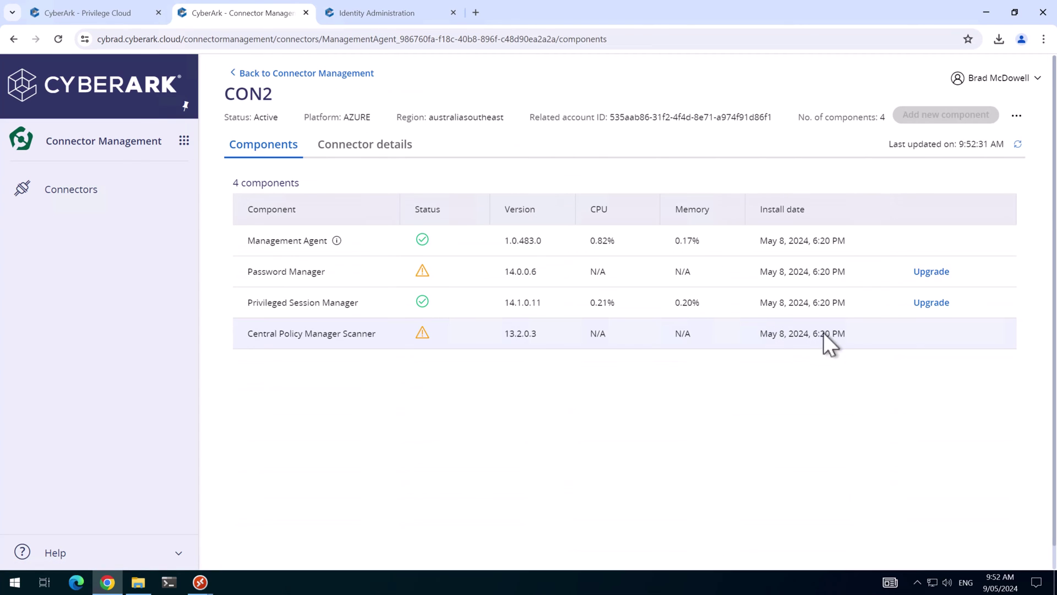
pyautogui.click(933, 272)
pyautogui.hotkey('ctrl', 'v')
pyautogui.press('Tab')
pyautogui.hotkey('ctrl', 'v')
pyautogui.scroll(-2, 579, 406)
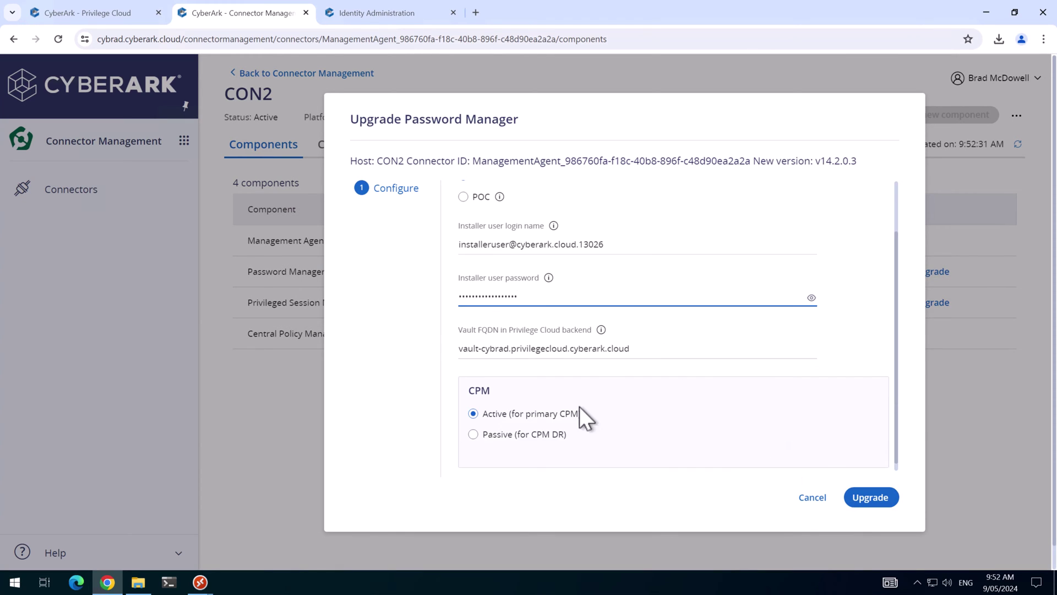
pyautogui.click(481, 434)
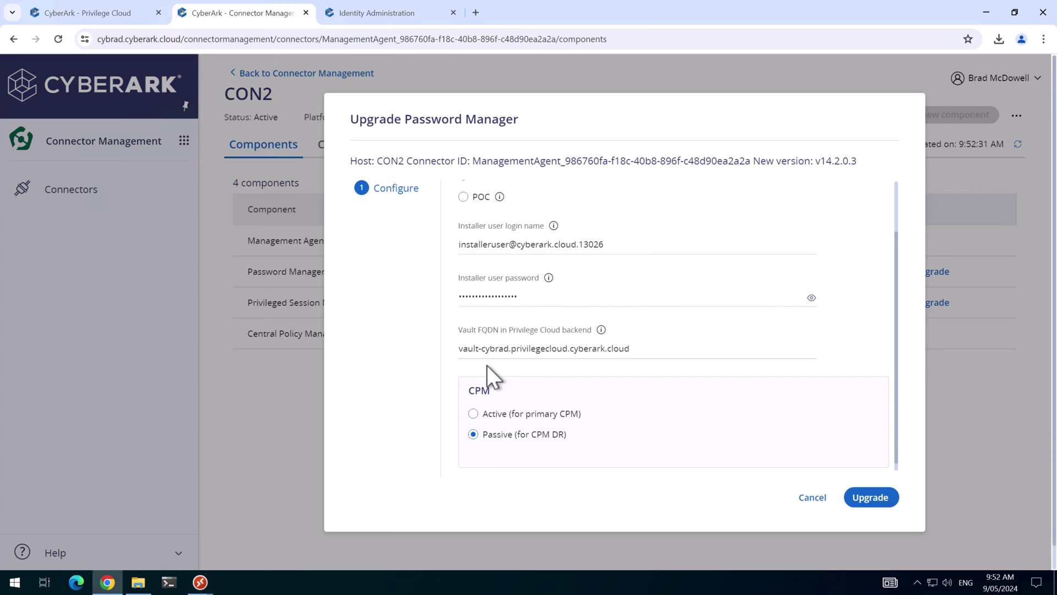
pyautogui.click(862, 488)
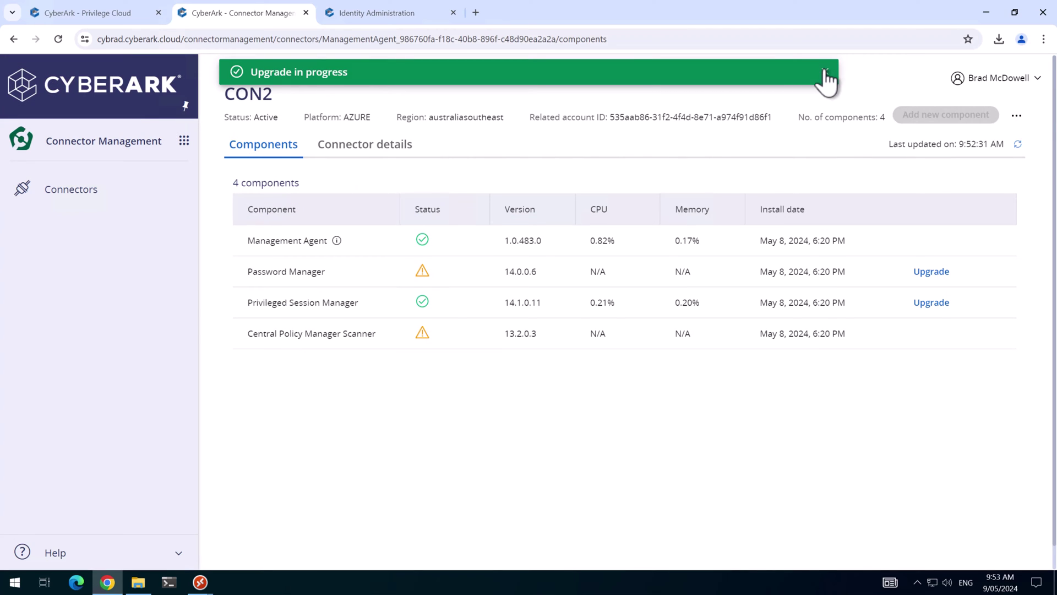
# Dismiss the upgrade notice and refresh CON2's components to show version 14.2.0.3
pyautogui.click(825, 72)
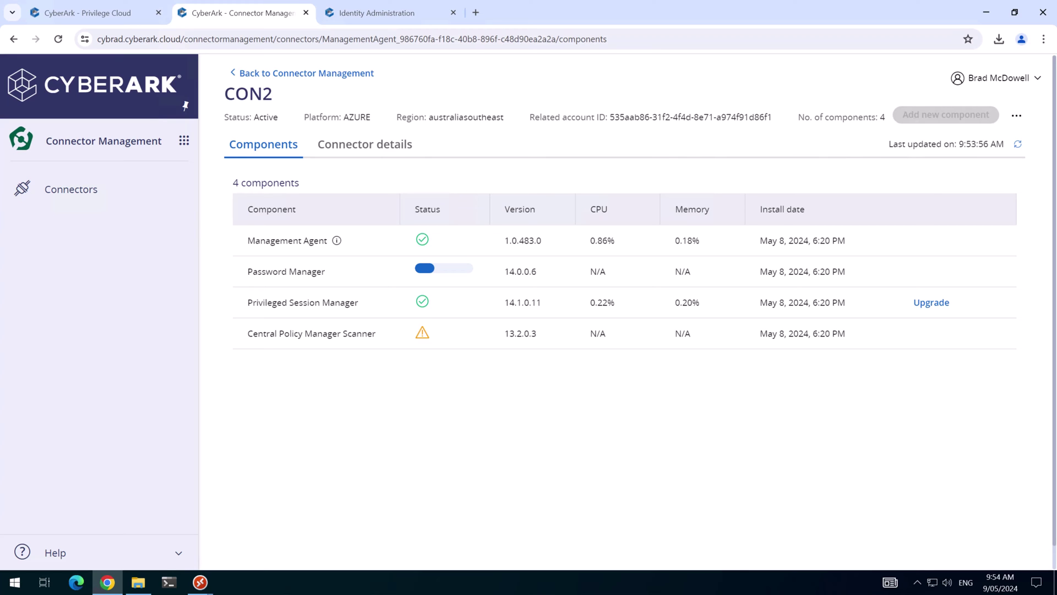
pyautogui.click(1018, 143)
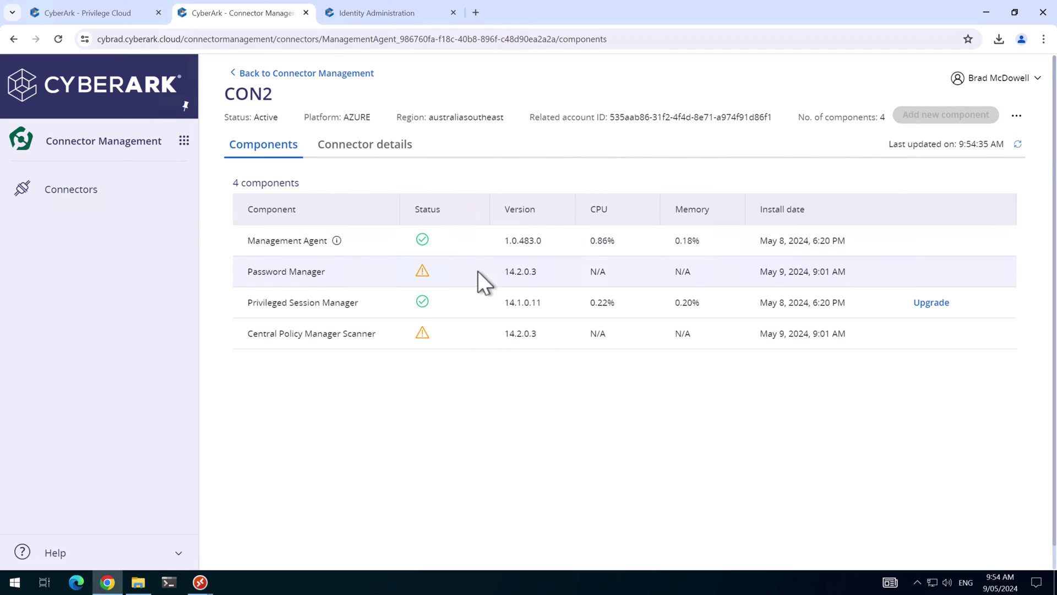
pyautogui.click(203, 582)
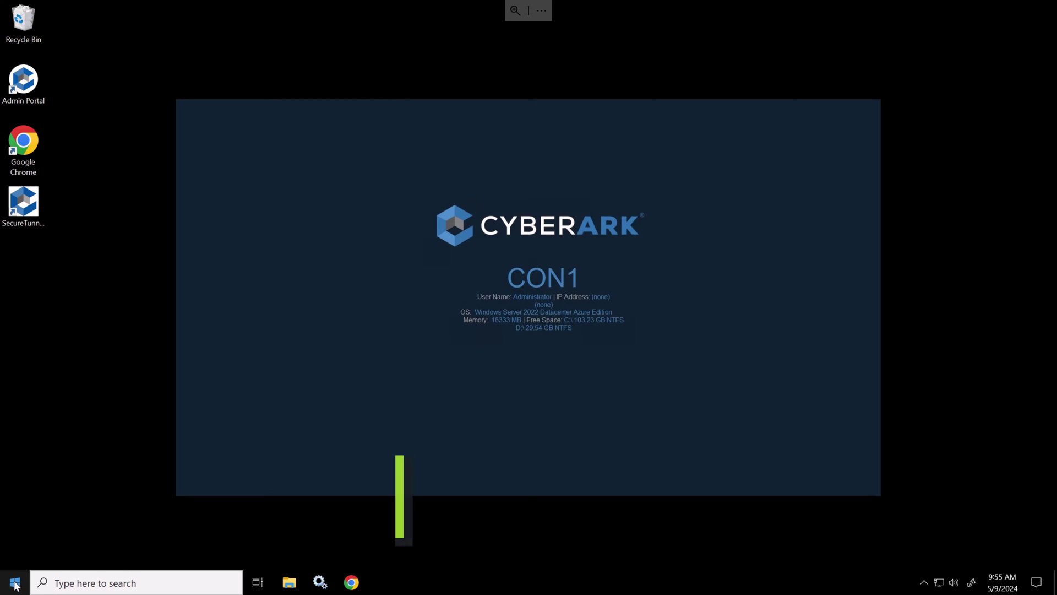
# Restart the CON1 server, then the CON2 server, from the Start button's power options
pyautogui.rightClick(15, 582)
pyautogui.moveTo(79, 543)
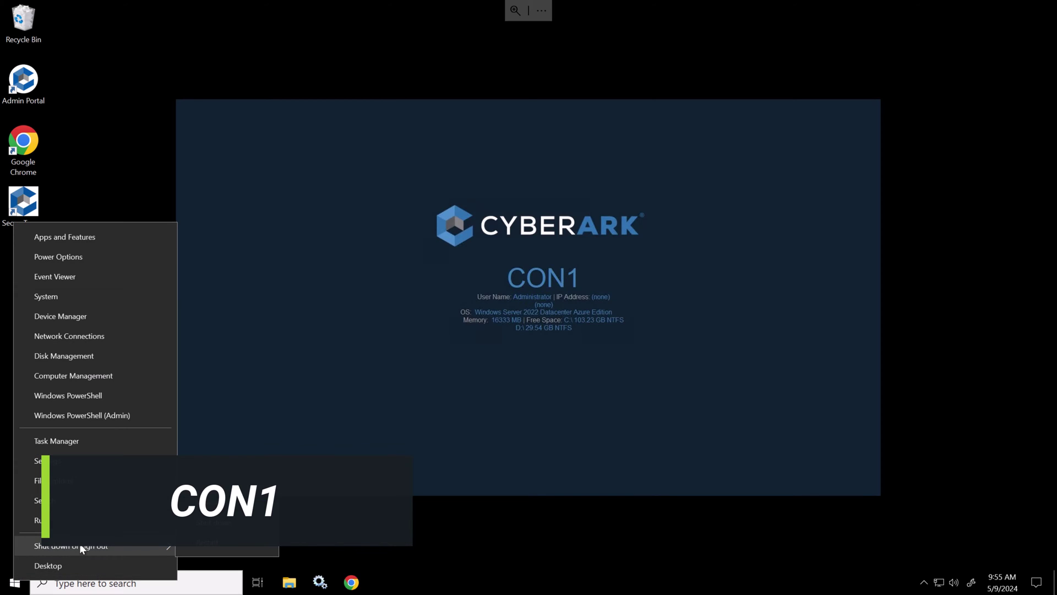
pyautogui.click(202, 548)
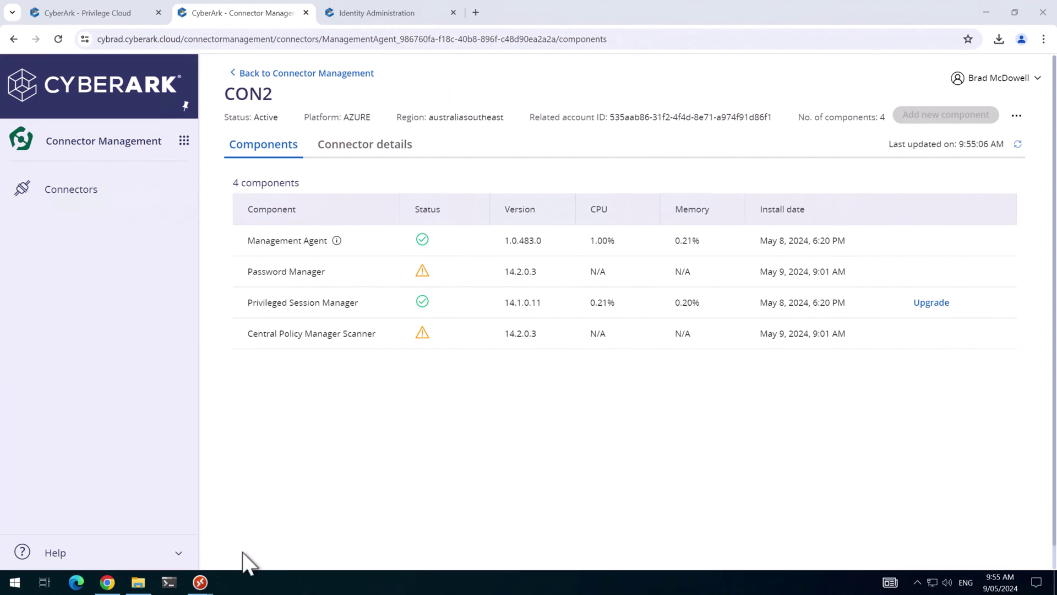
pyautogui.moveTo(204, 579)
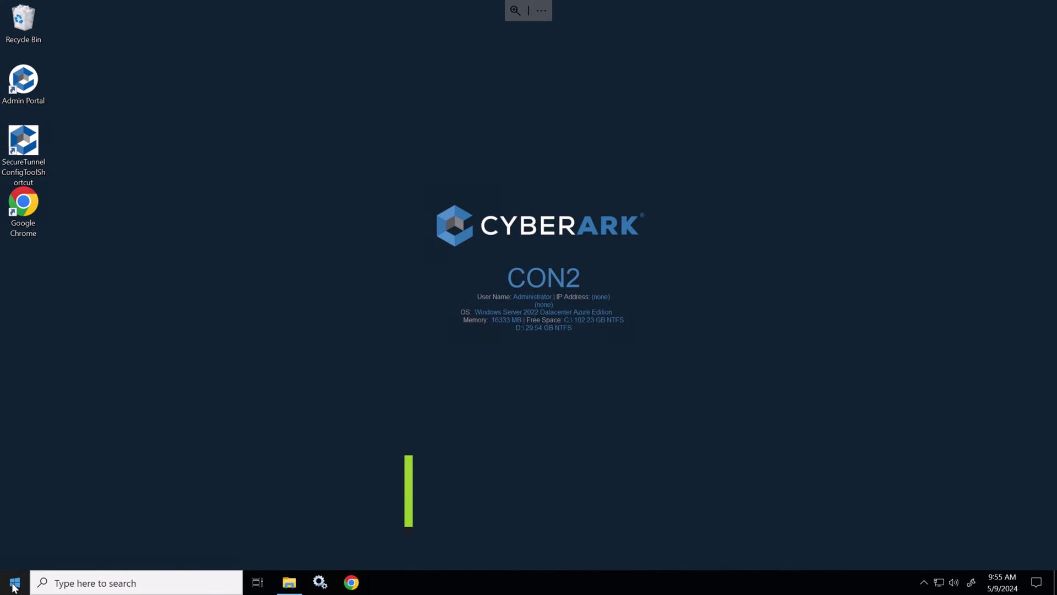
pyautogui.rightClick(15, 582)
pyautogui.moveTo(82, 547)
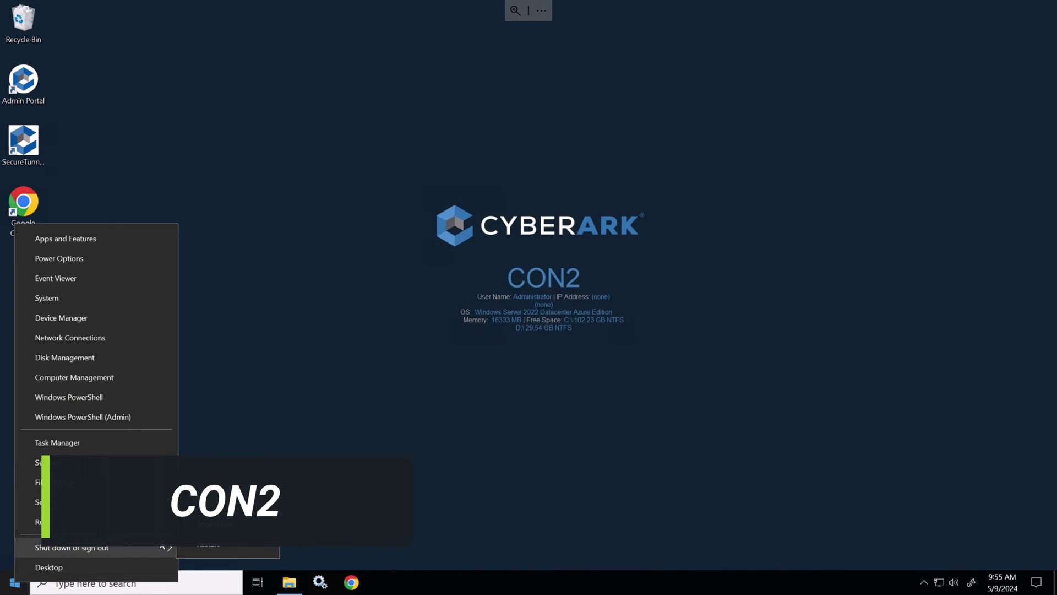
pyautogui.click(211, 548)
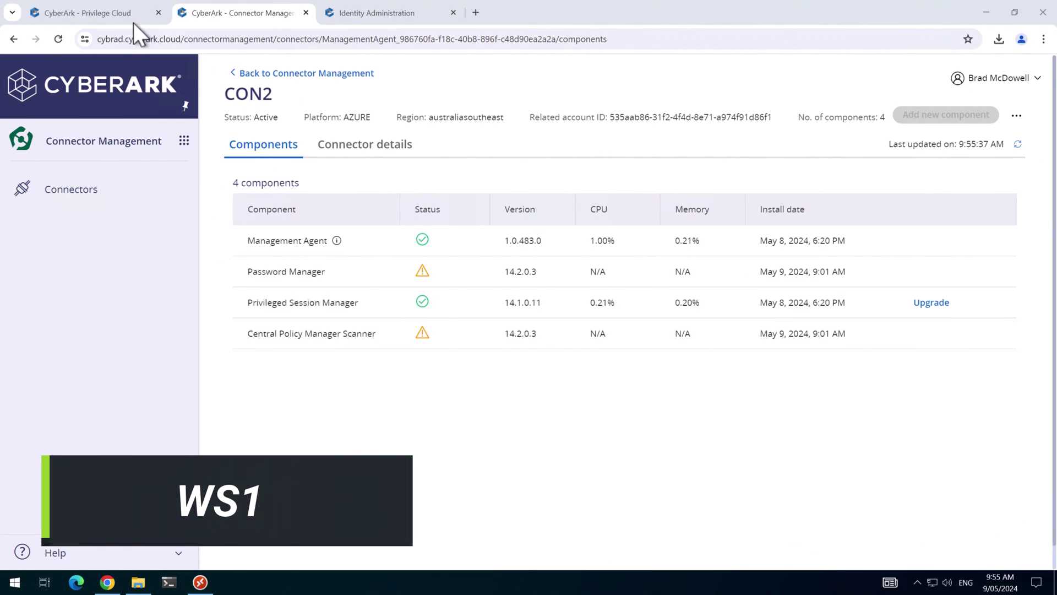
# Open System Health's CPM and Accounts Discovery details, showing PROD-CPM at version 14.2 Connected
pyautogui.click(125, 19)
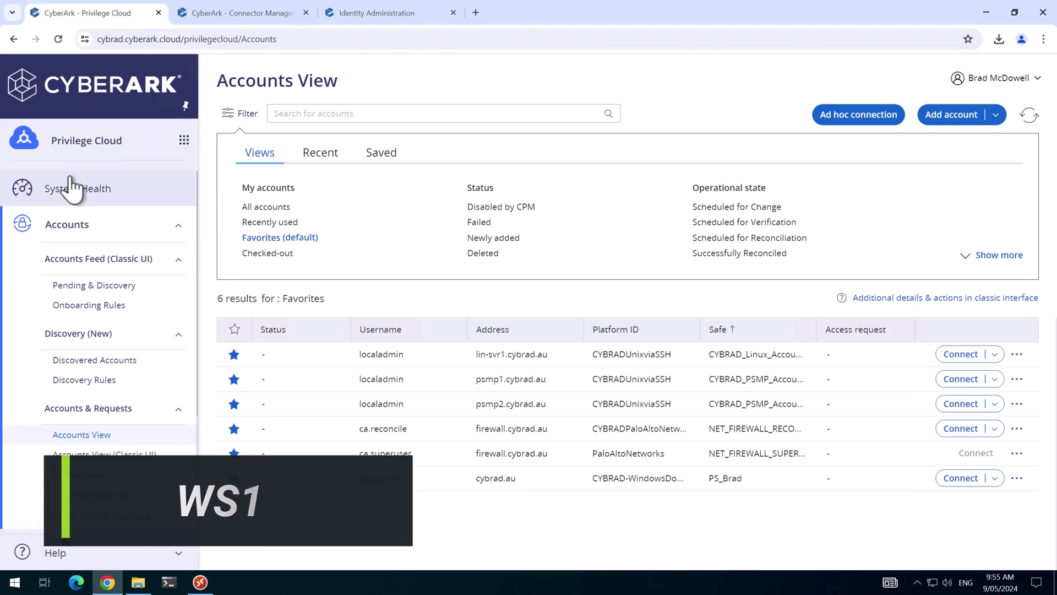
pyautogui.click(77, 190)
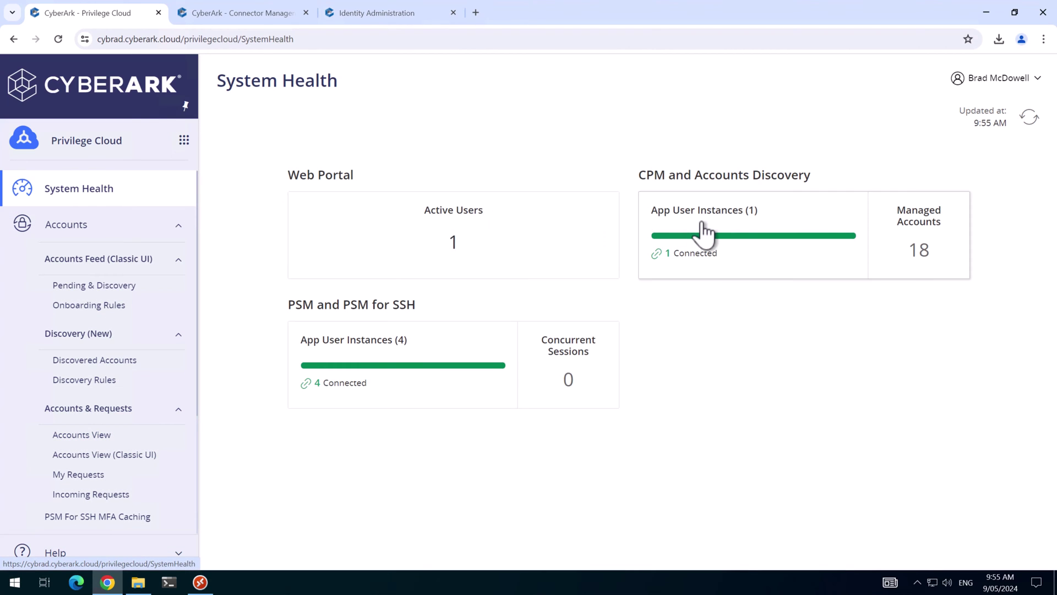
pyautogui.click(690, 230)
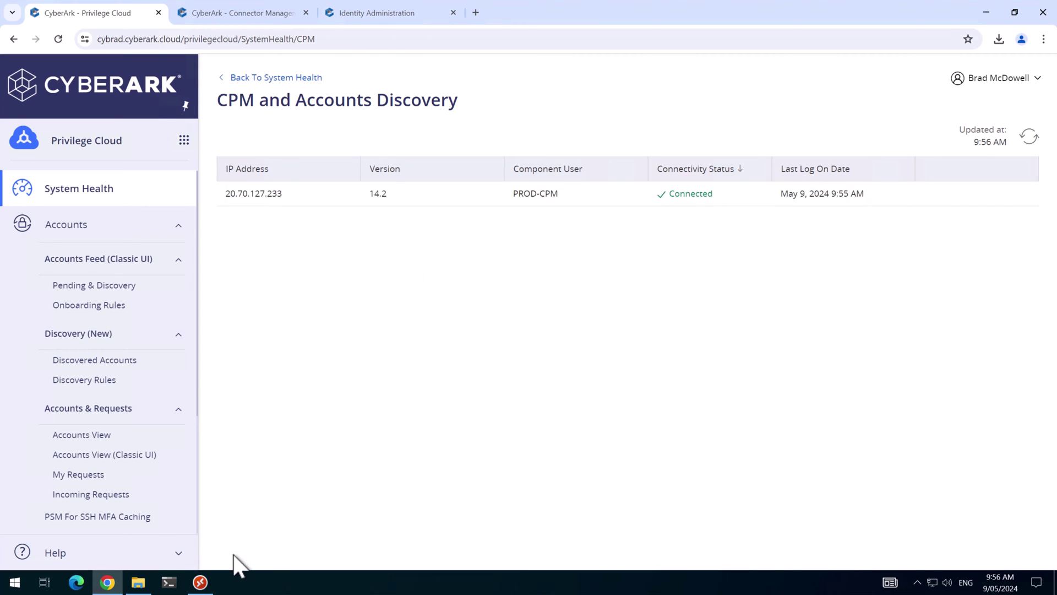
# Reconnect to the CON2 server via Remote Desktop, then return to the CON1 session
pyautogui.click(201, 582)
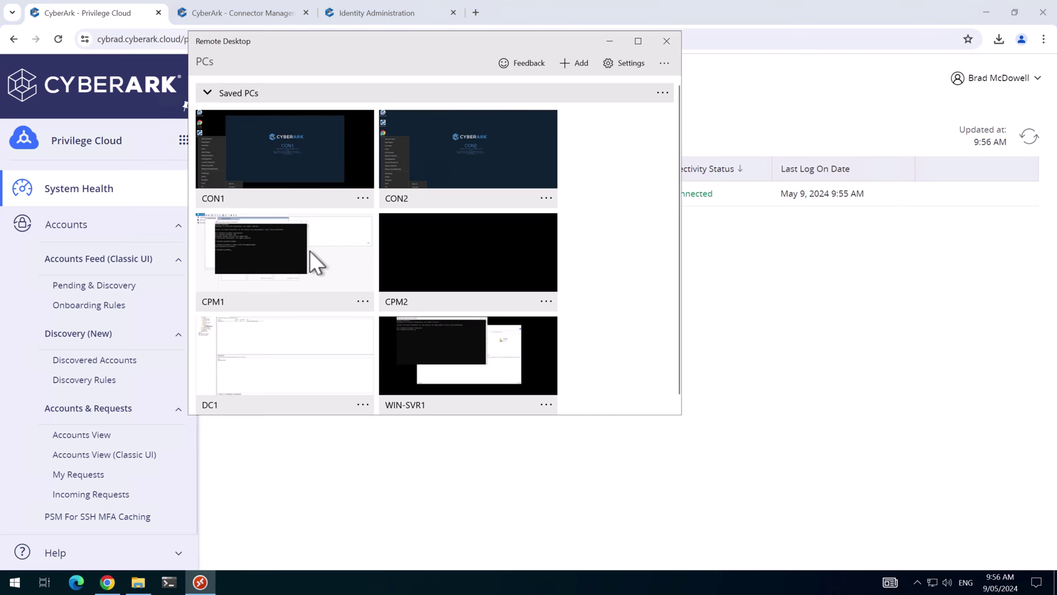
pyautogui.click(304, 226)
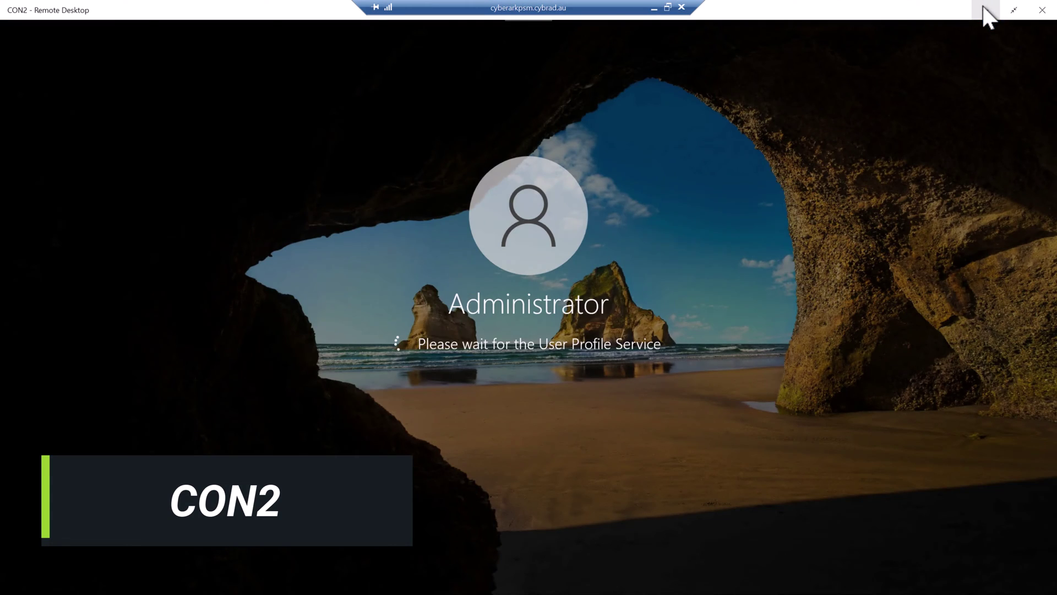
pyautogui.click(985, 9)
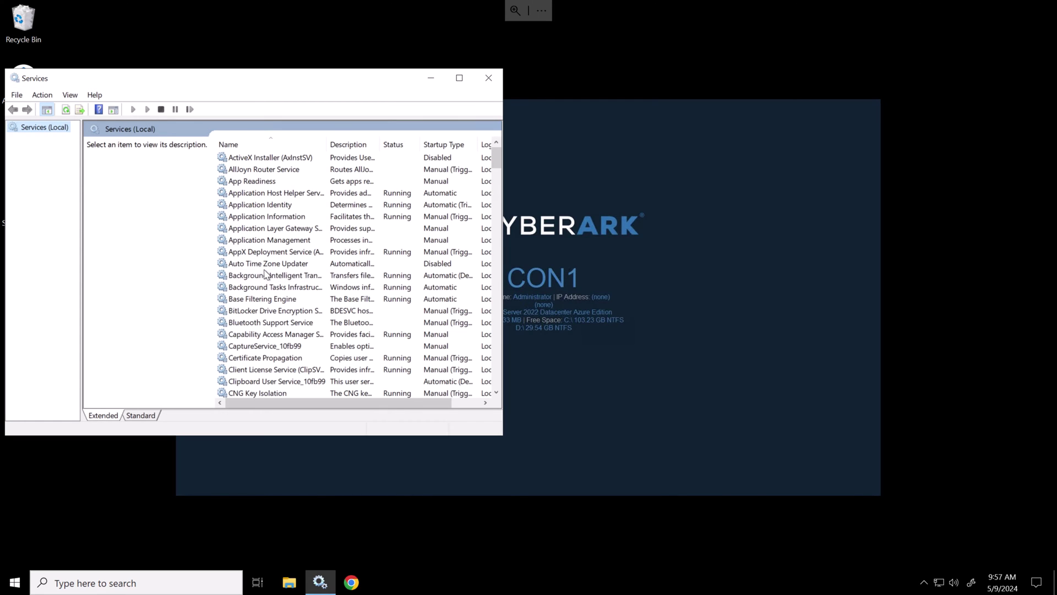
# Stop the CyberArk Password Manager service on CON1 and set its startup type to Disabled
pyautogui.click(266, 274)
pyautogui.write('cy')
pyautogui.click(286, 193)
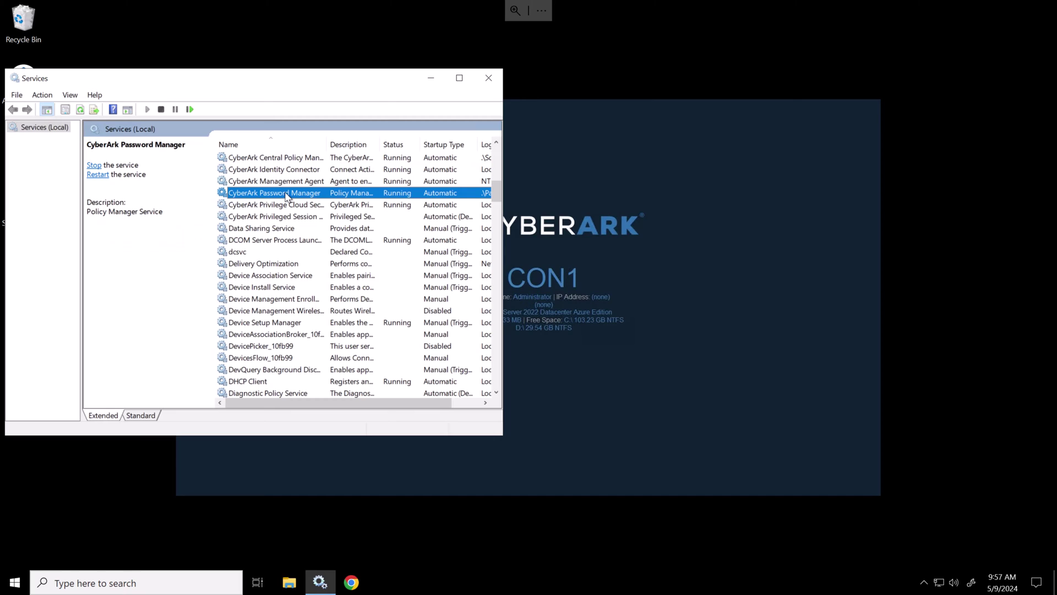
pyautogui.rightClick(285, 196)
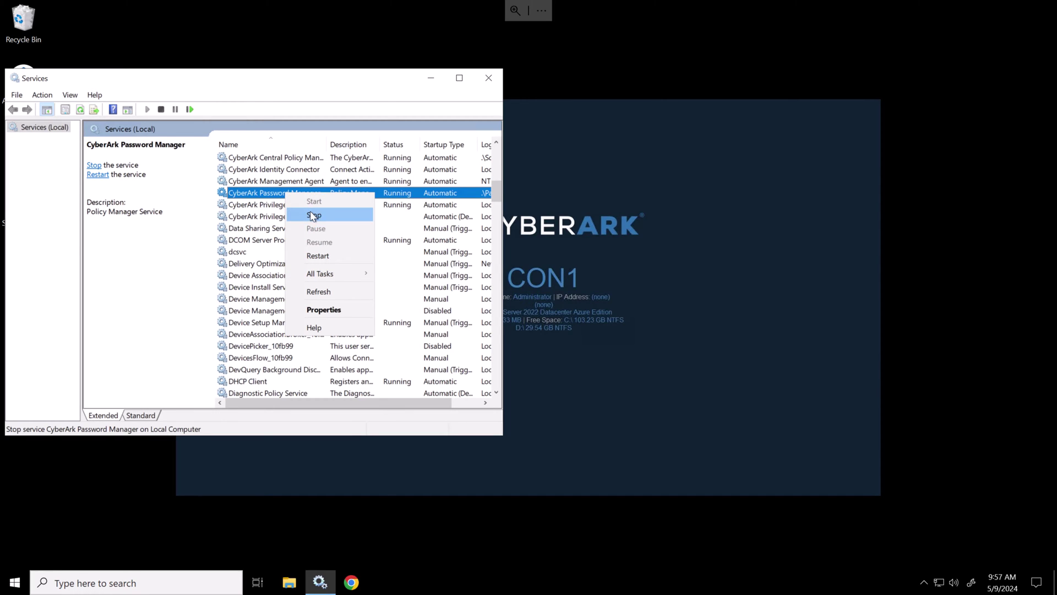
pyautogui.click(313, 215)
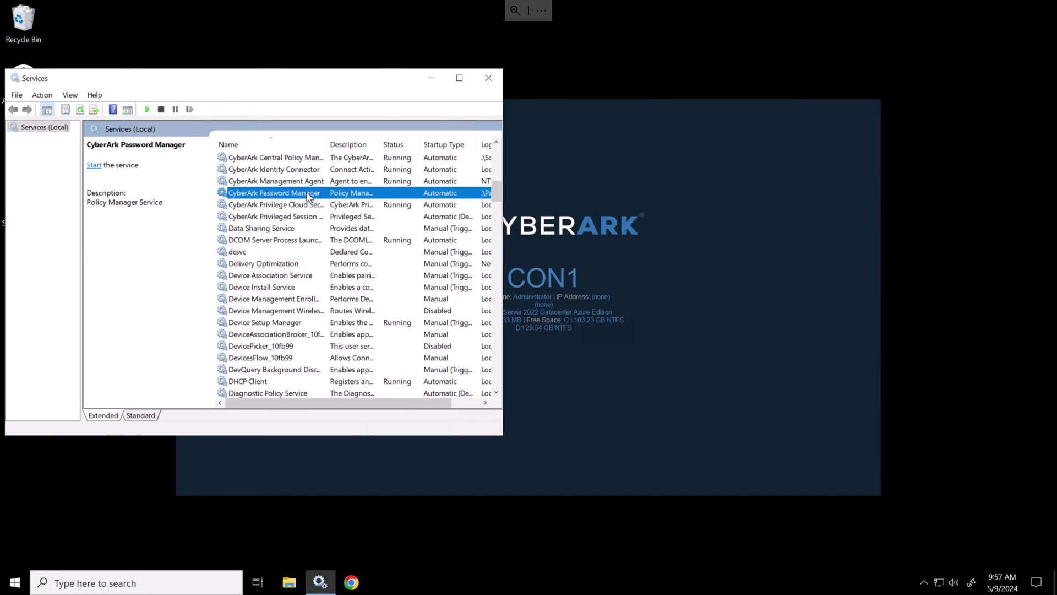
pyautogui.rightClick(309, 194)
pyautogui.click(345, 309)
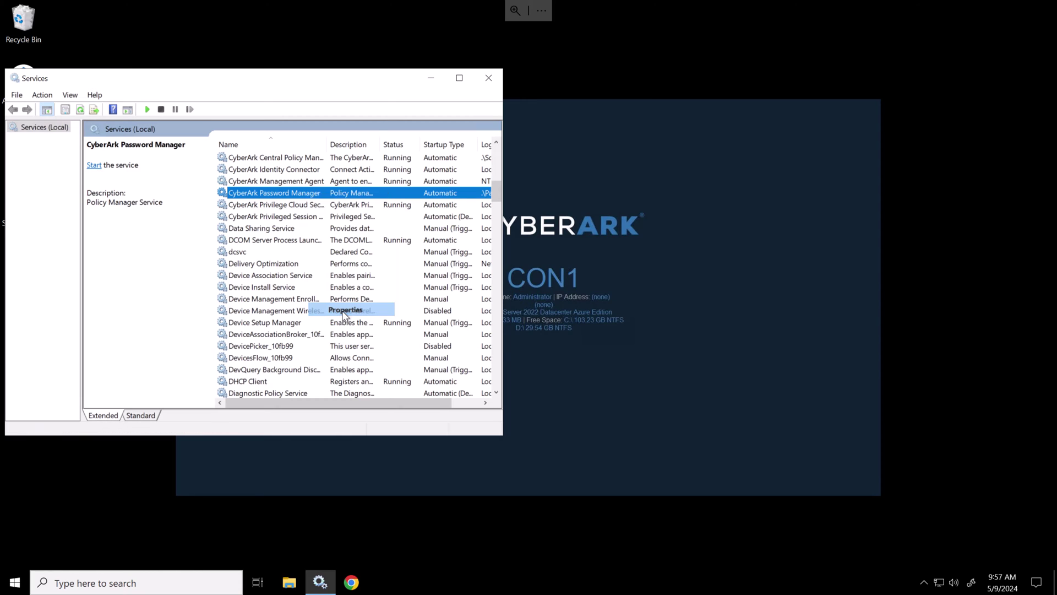
pyautogui.click(276, 248)
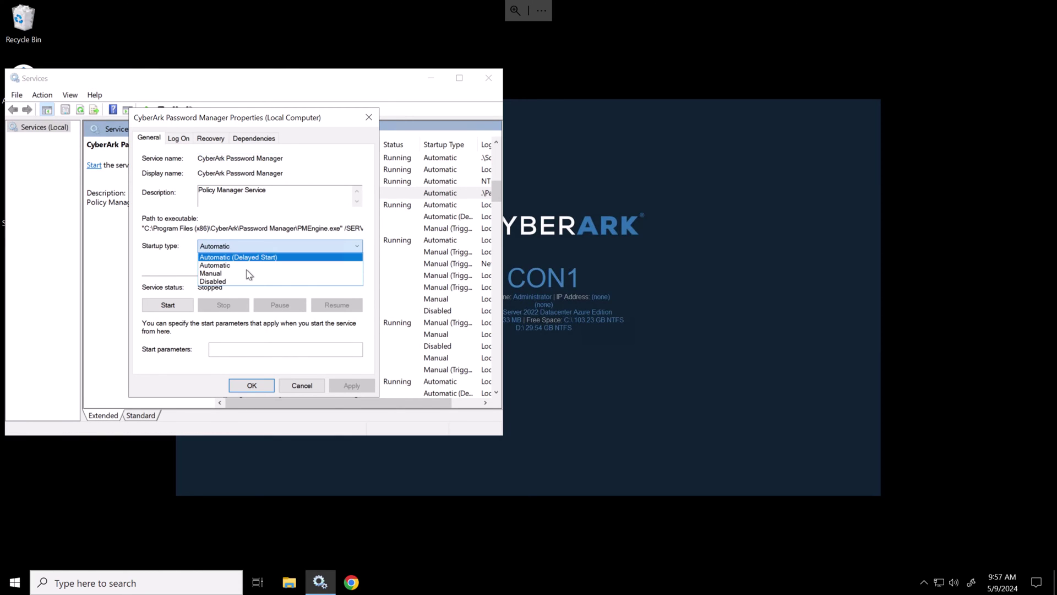
pyautogui.click(240, 282)
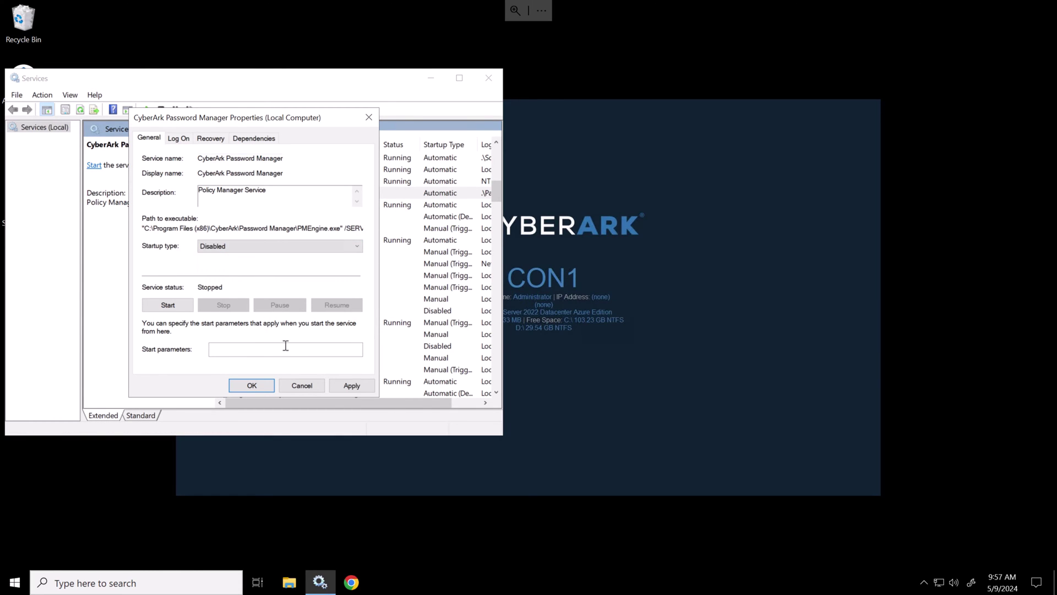
pyautogui.click(350, 385)
pyautogui.click(256, 385)
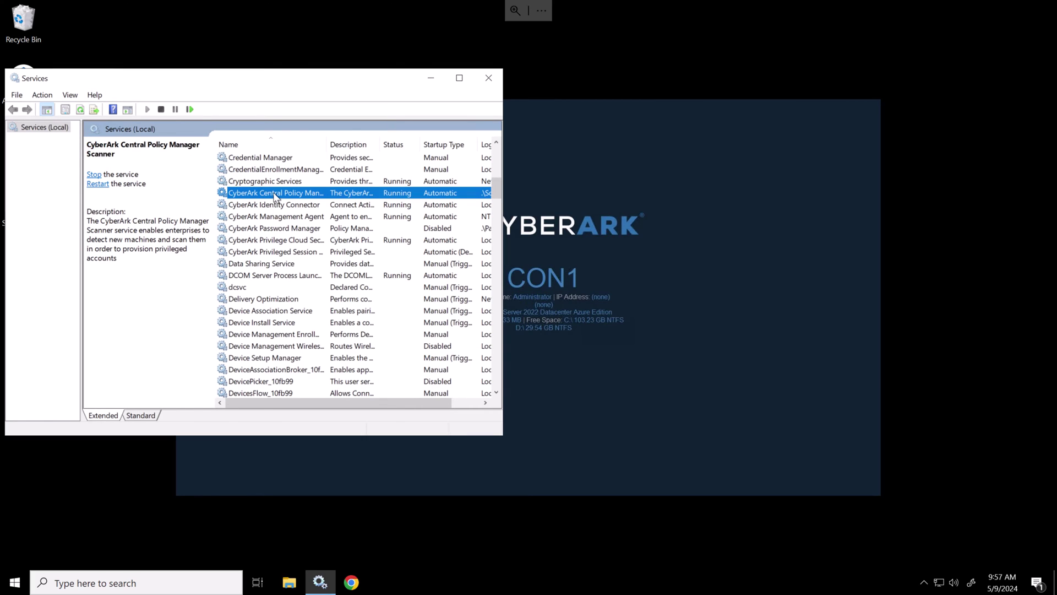
# Stop the CyberArk Central Policy Manager Scanner service and set its startup type to Disabled
pyautogui.rightClick(276, 197)
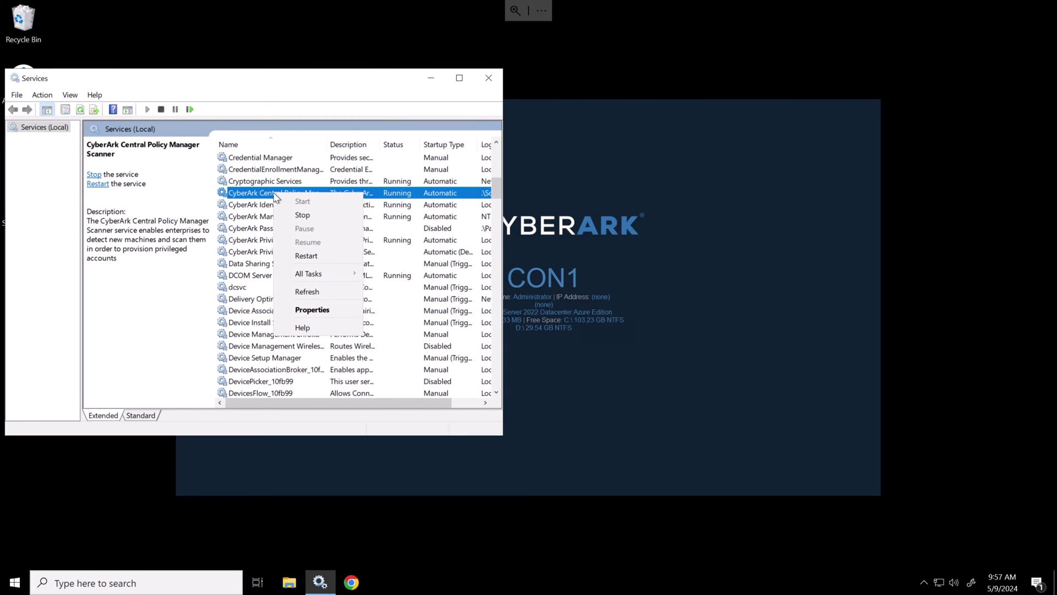
pyautogui.click(305, 216)
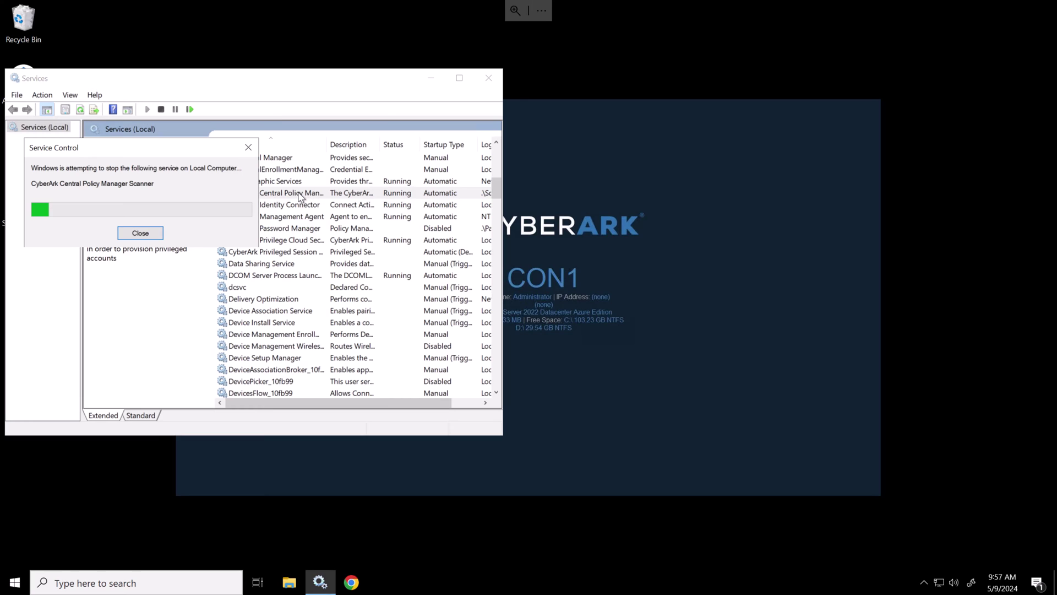
pyautogui.rightClick(302, 194)
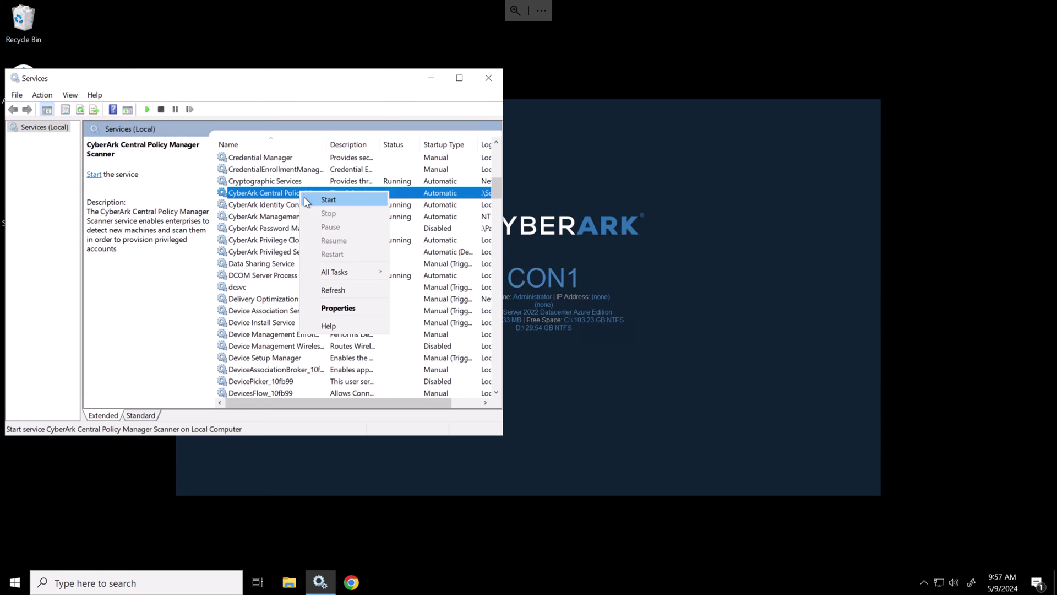
pyautogui.click(337, 308)
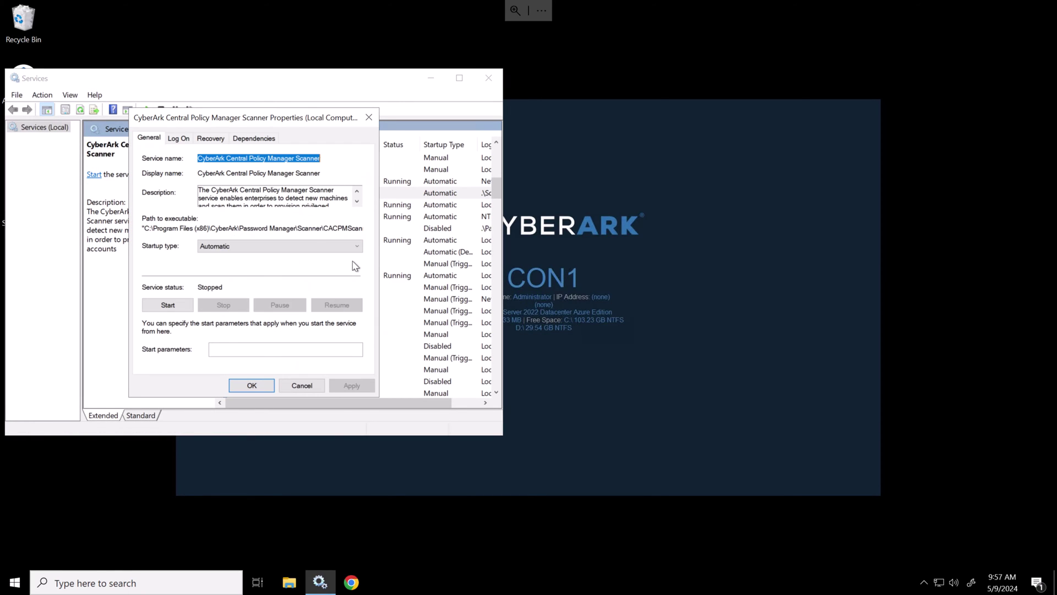
pyautogui.click(273, 247)
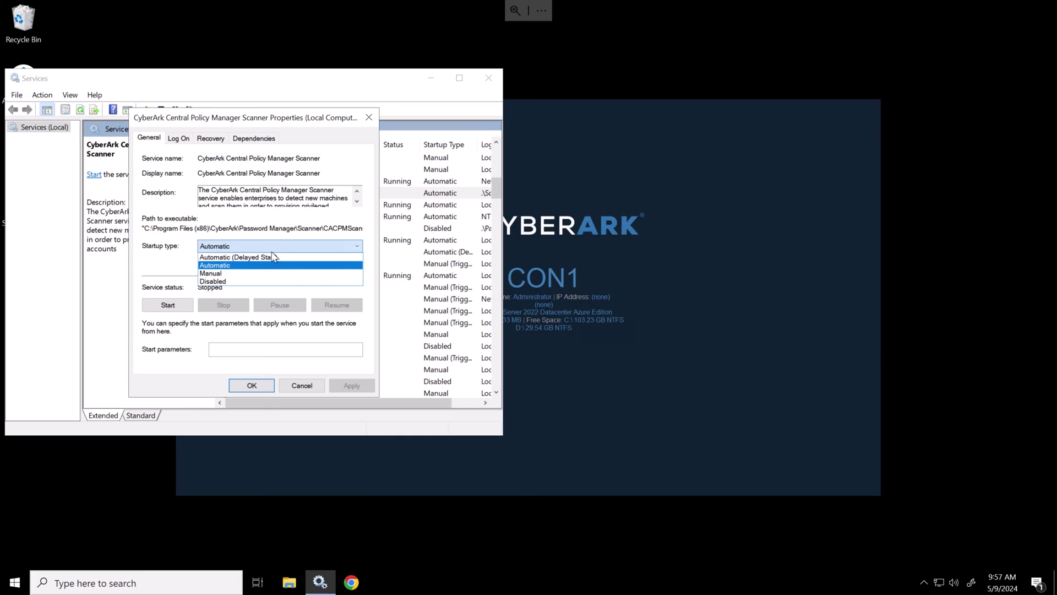
pyautogui.click(253, 282)
pyautogui.click(350, 385)
pyautogui.click(252, 385)
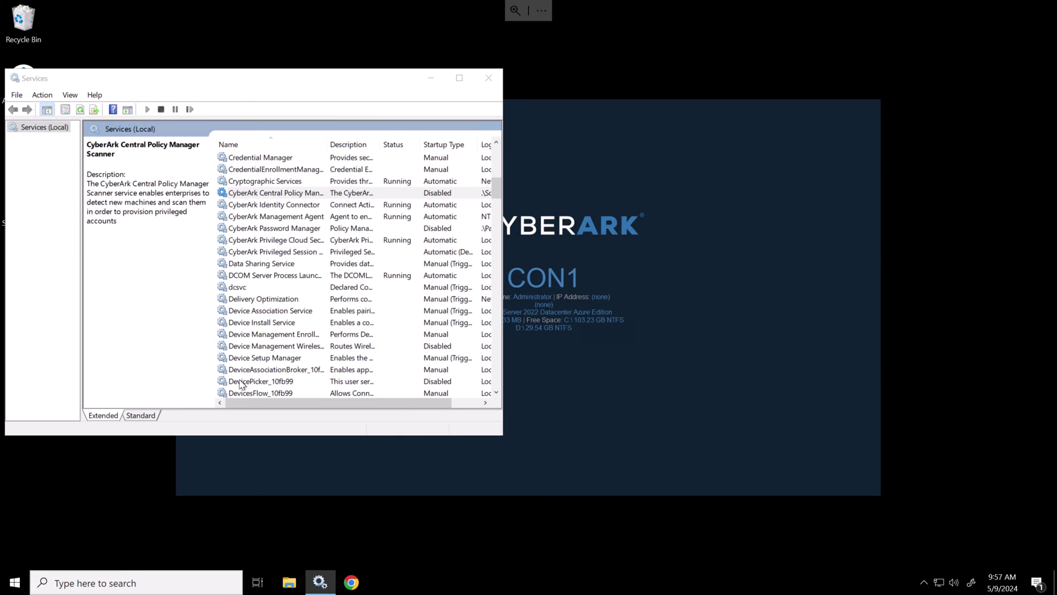
# Minimize Services and browse C: > Program Files (x86) > CyberArk > Password Manager > Vault on CON2
pyautogui.click(431, 78)
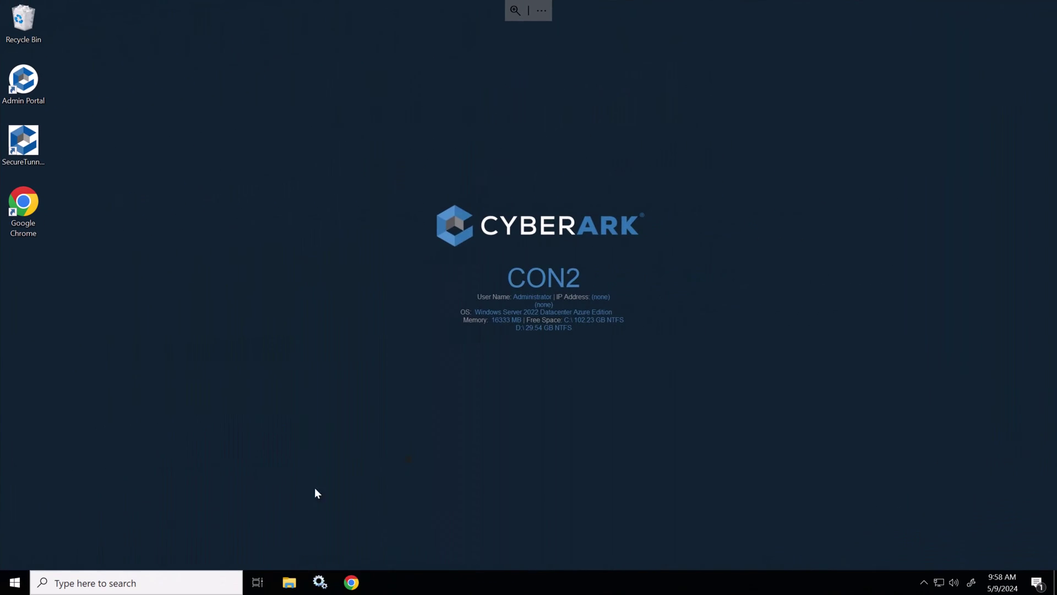
pyautogui.press('super+e')
pyautogui.doubleClick(364, 299)
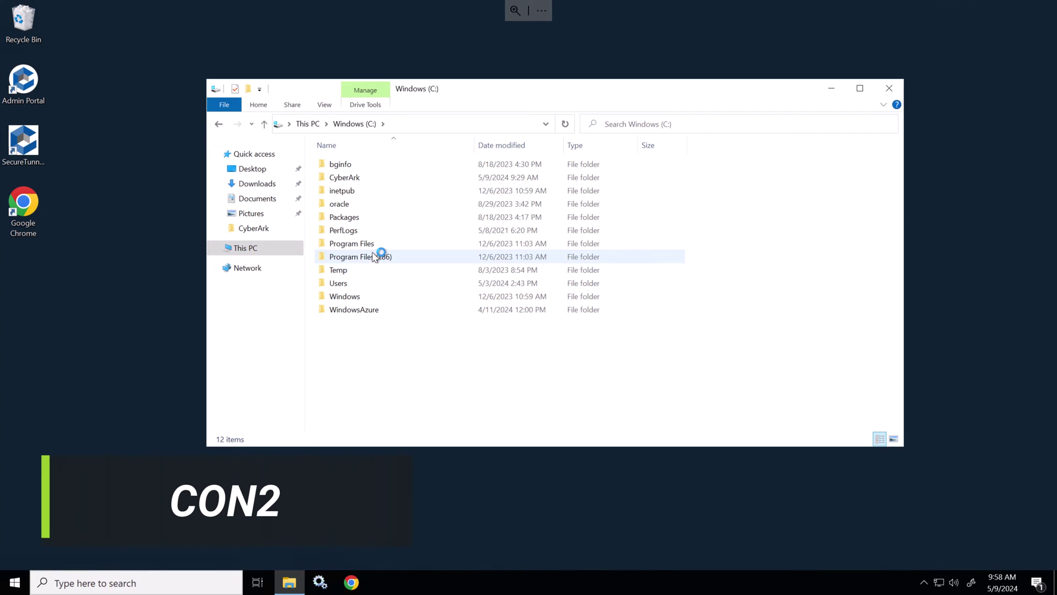
pyautogui.click(374, 256)
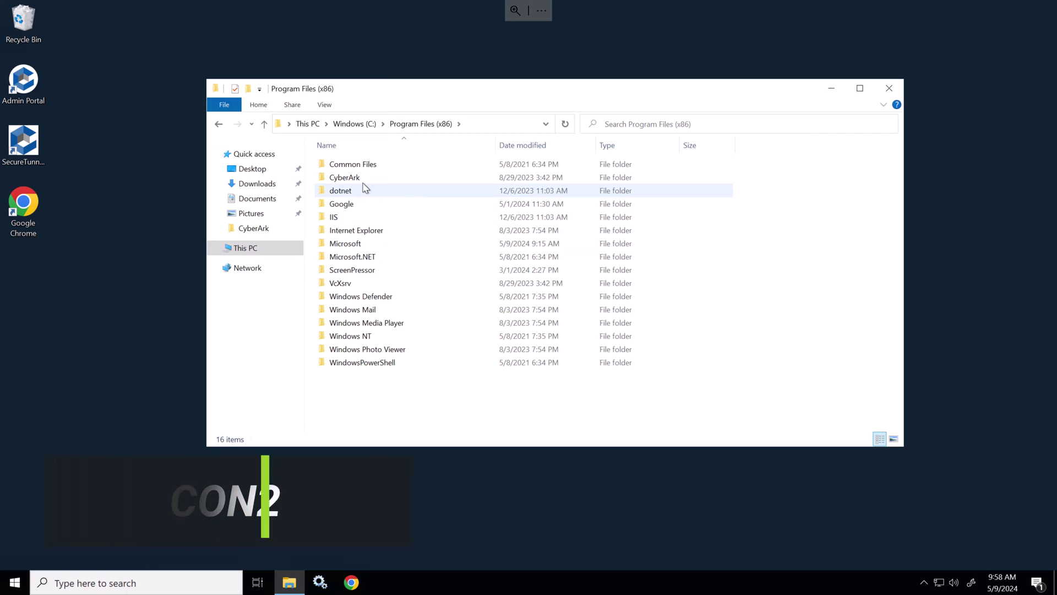
pyautogui.doubleClick(366, 184)
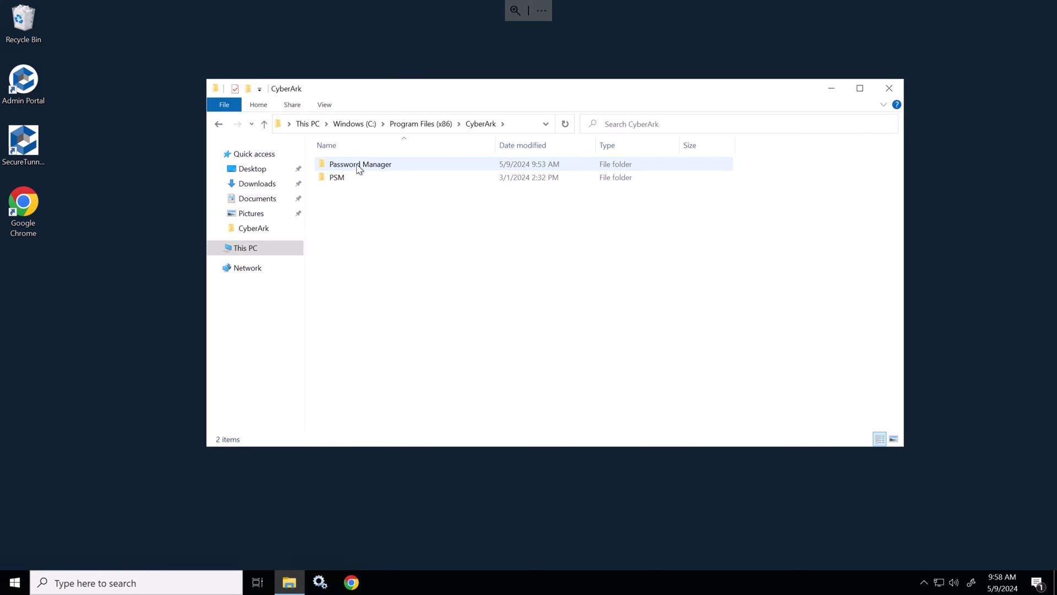
pyautogui.doubleClick(359, 168)
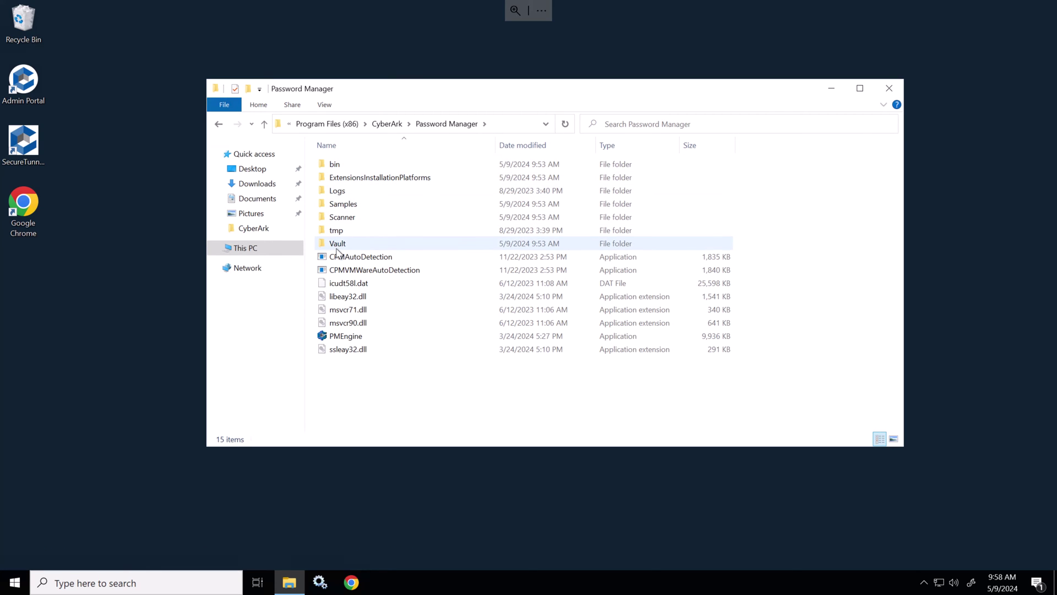
pyautogui.click(339, 246)
pyautogui.doubleClick(338, 245)
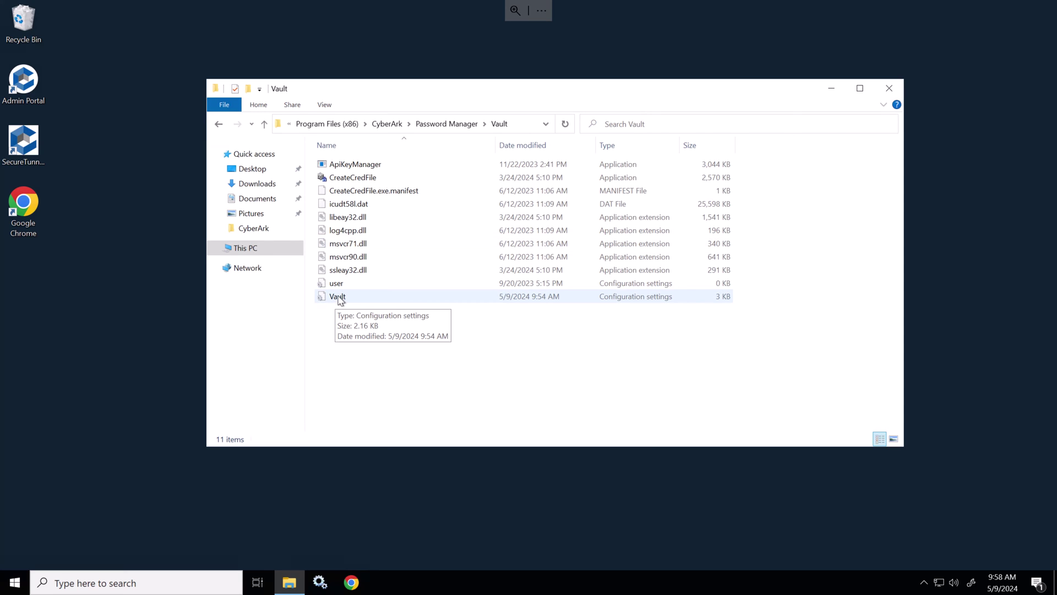
pyautogui.doubleClick(338, 297)
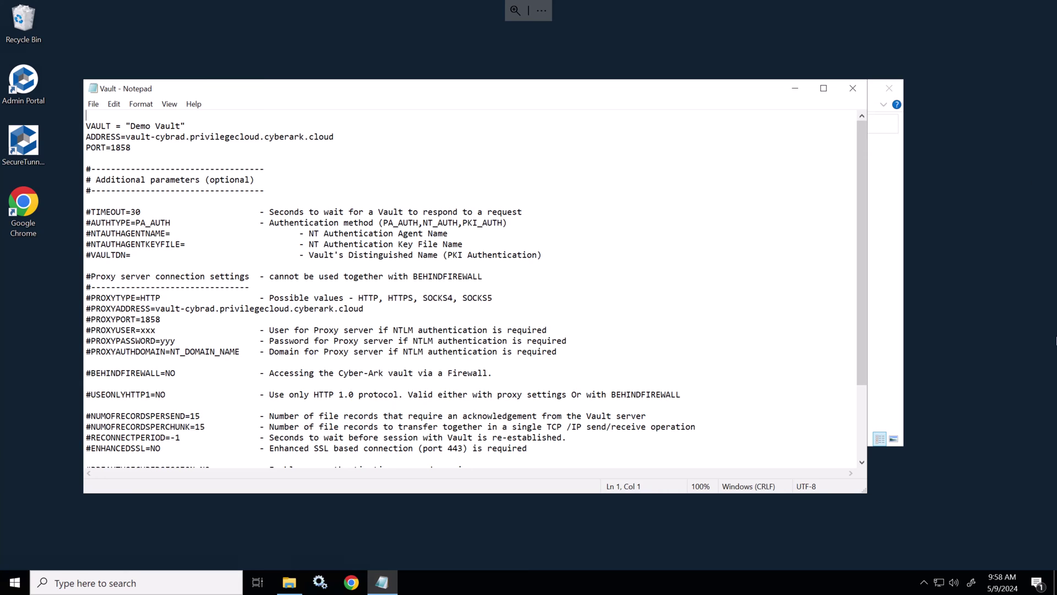
pyautogui.click(348, 373)
pyautogui.scroll(-3, 355, 385)
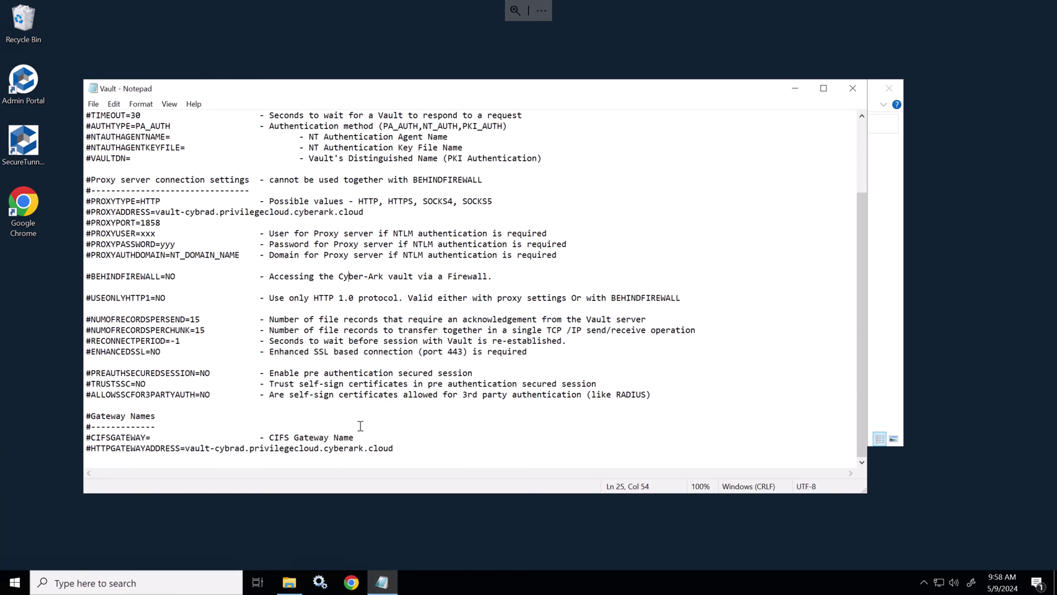
pyautogui.press('Return')
pyautogui.hotkey('ctrl', 'v')
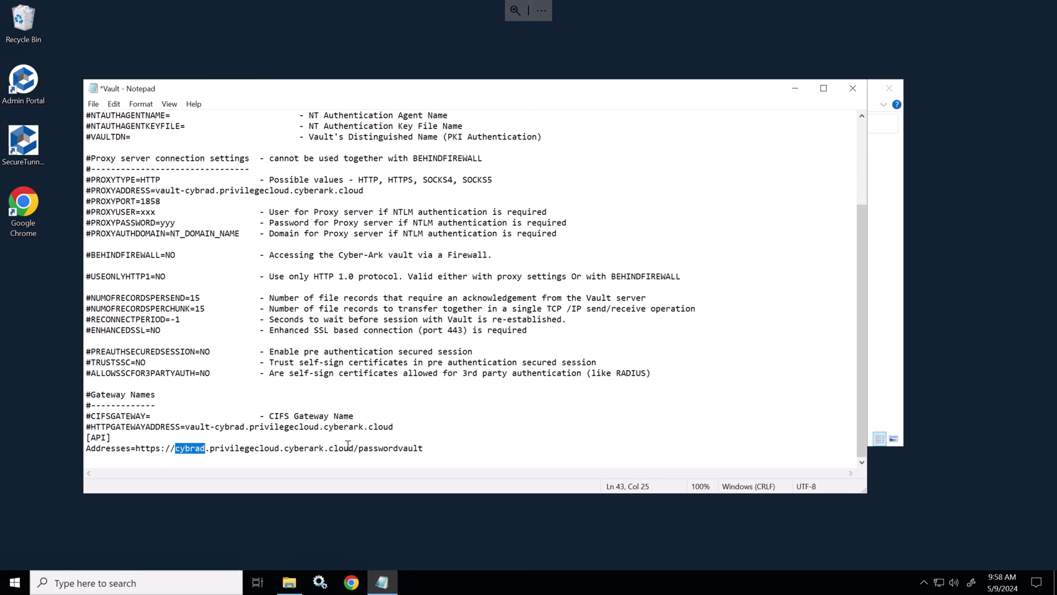
pyautogui.click(854, 91)
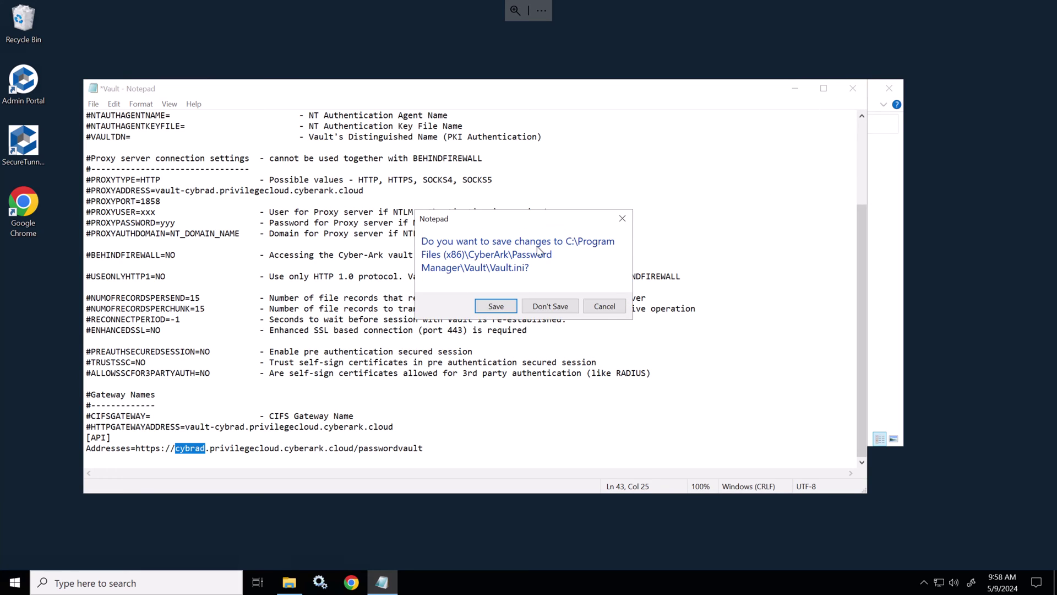
# Save Vault.ini, inspect the empty user credential file, then return to the CON2 server session
pyautogui.click(511, 307)
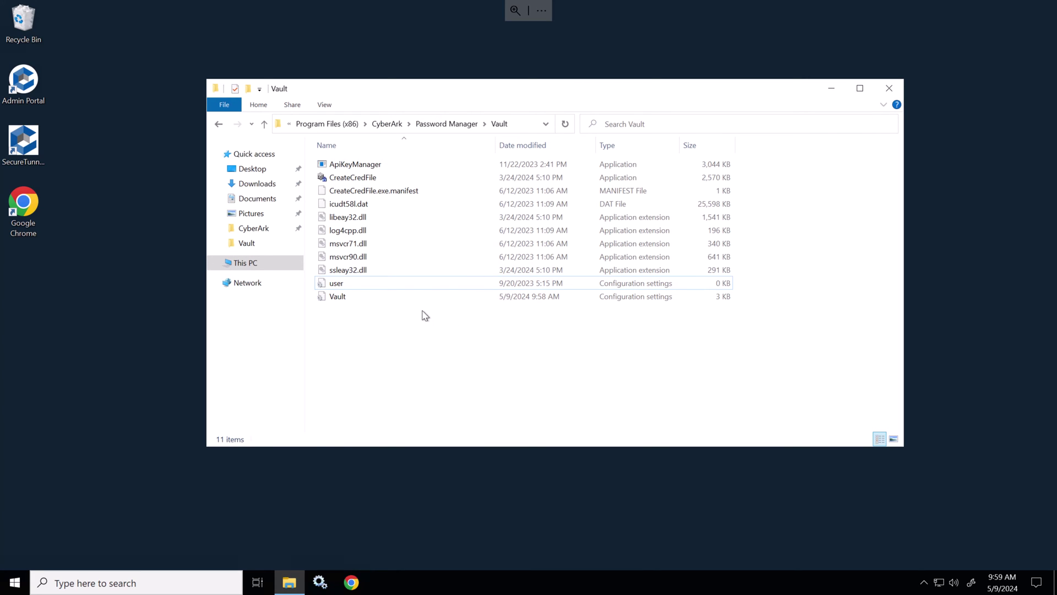
pyautogui.click(353, 288)
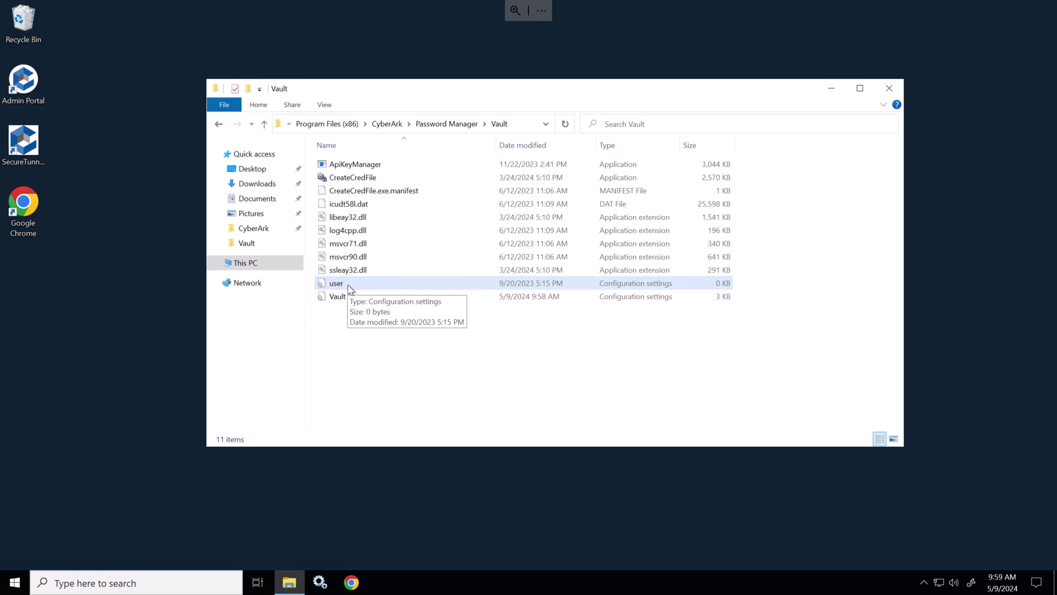
pyautogui.doubleClick(346, 284)
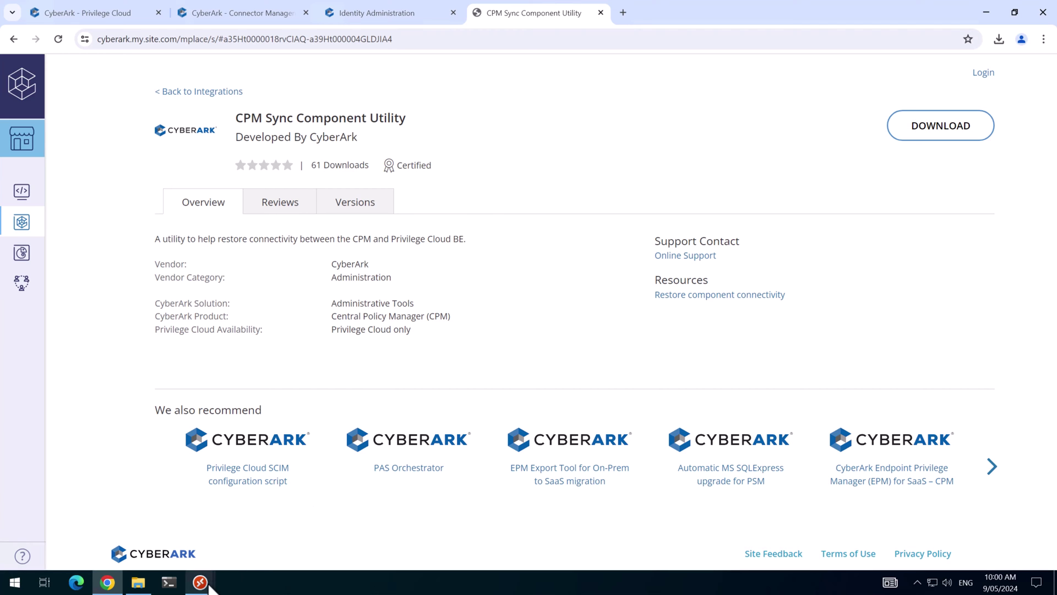
pyautogui.moveTo(200, 582)
pyautogui.click(302, 520)
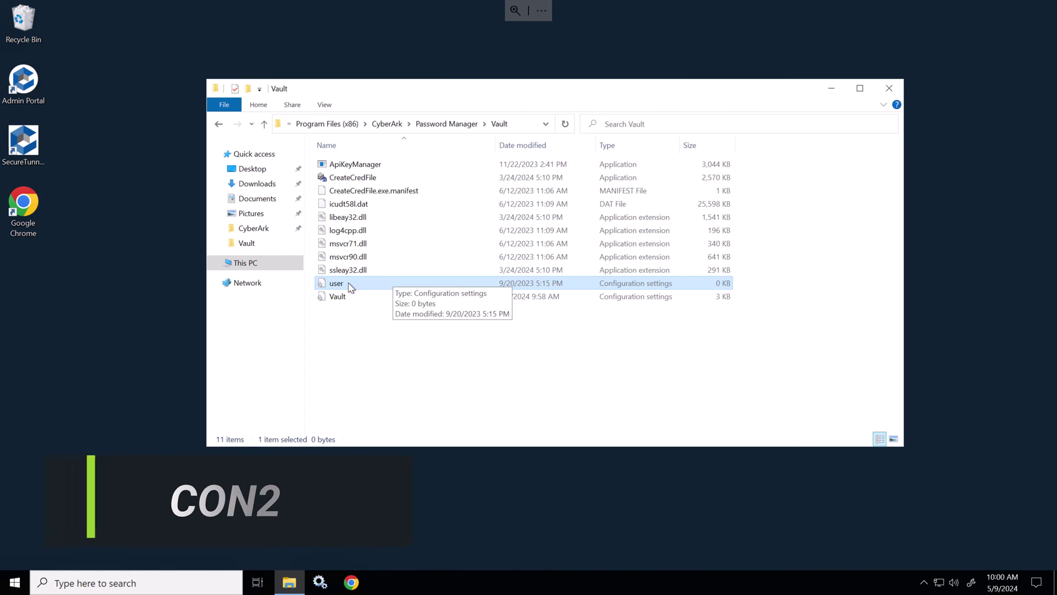
# Extract the CpmSyncCompUsers-14.3.0.273 zip in C:\CyberArk\CPM into its own folder
pyautogui.click(369, 330)
pyautogui.click(255, 230)
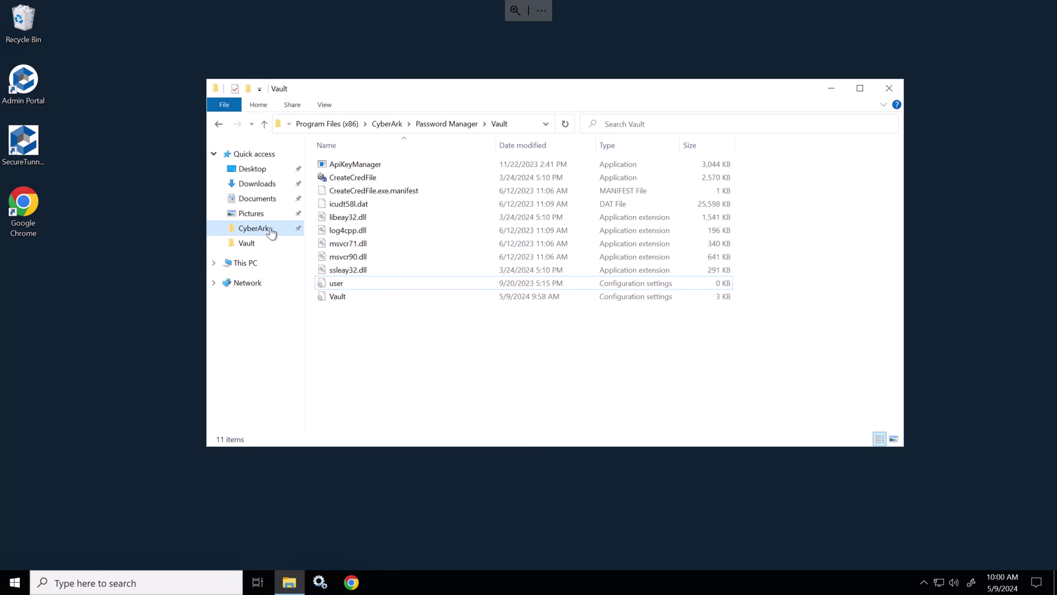
pyautogui.click(353, 209)
pyautogui.doubleClick(353, 208)
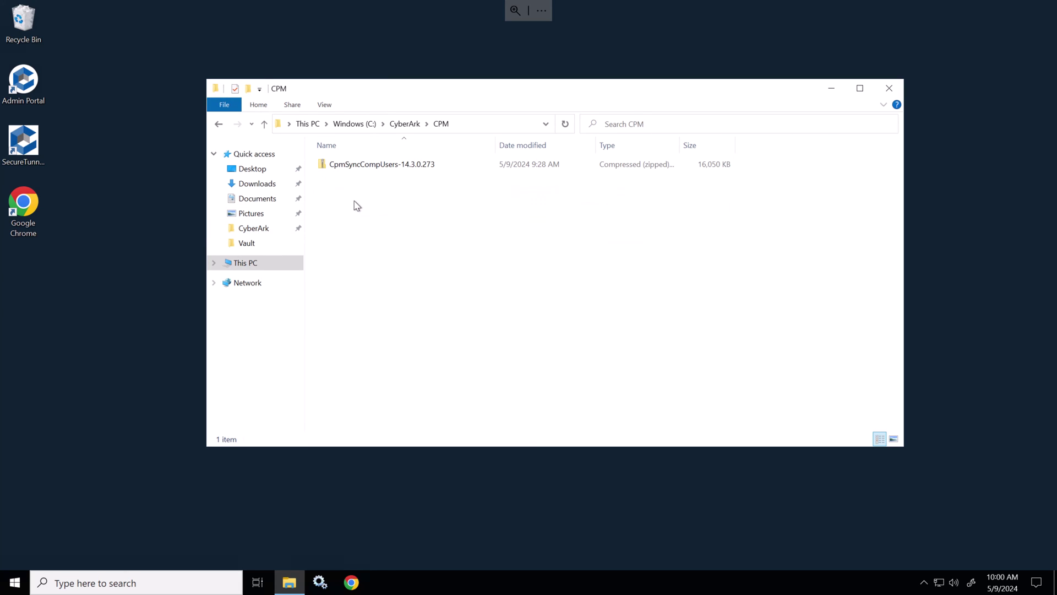
pyautogui.rightClick(379, 159)
pyautogui.click(365, 165)
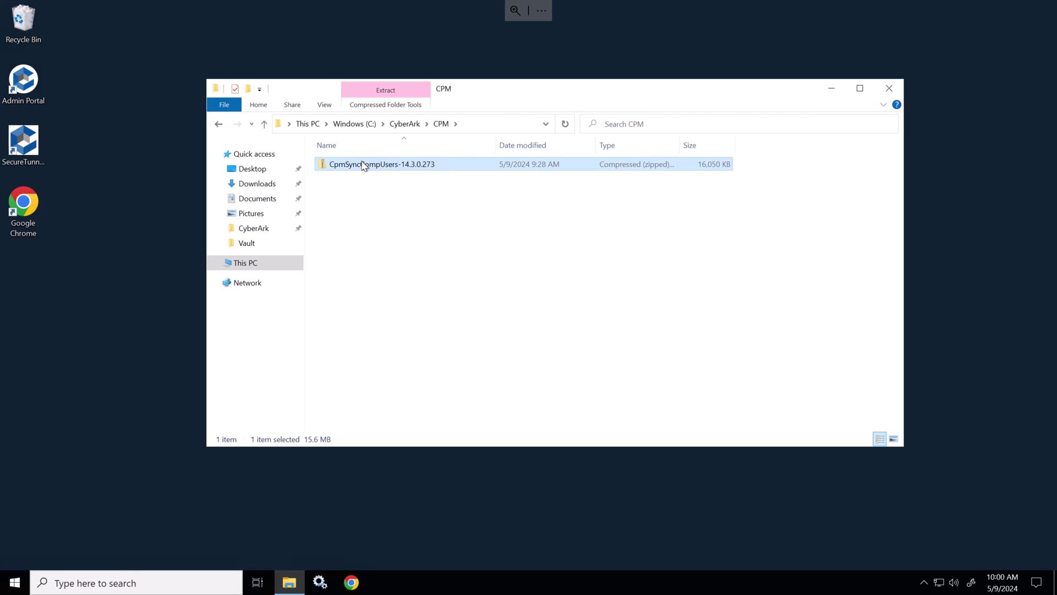
pyautogui.rightClick(363, 165)
pyautogui.click(392, 205)
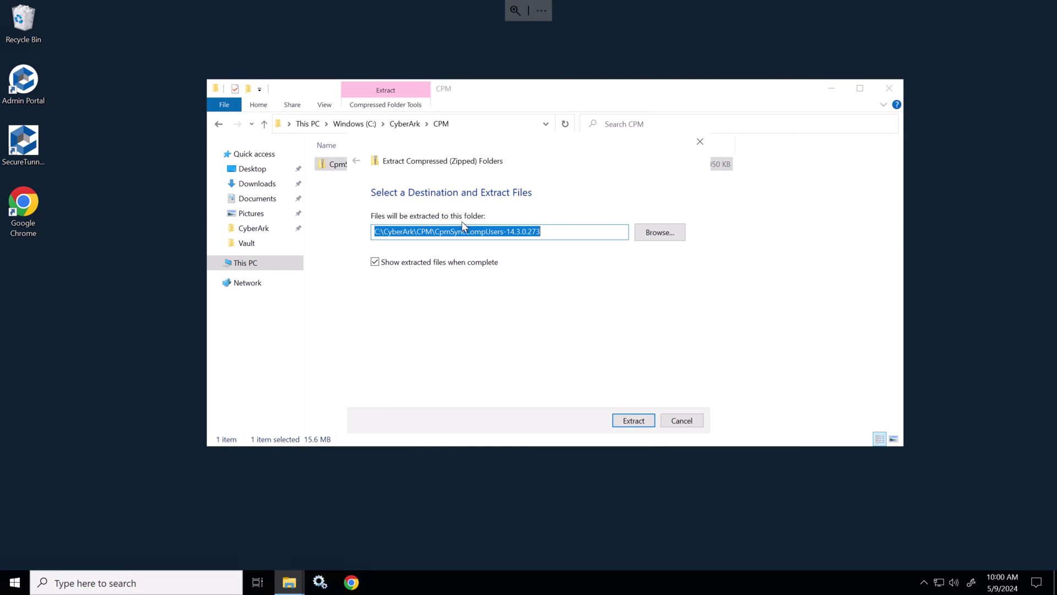
pyautogui.click(636, 420)
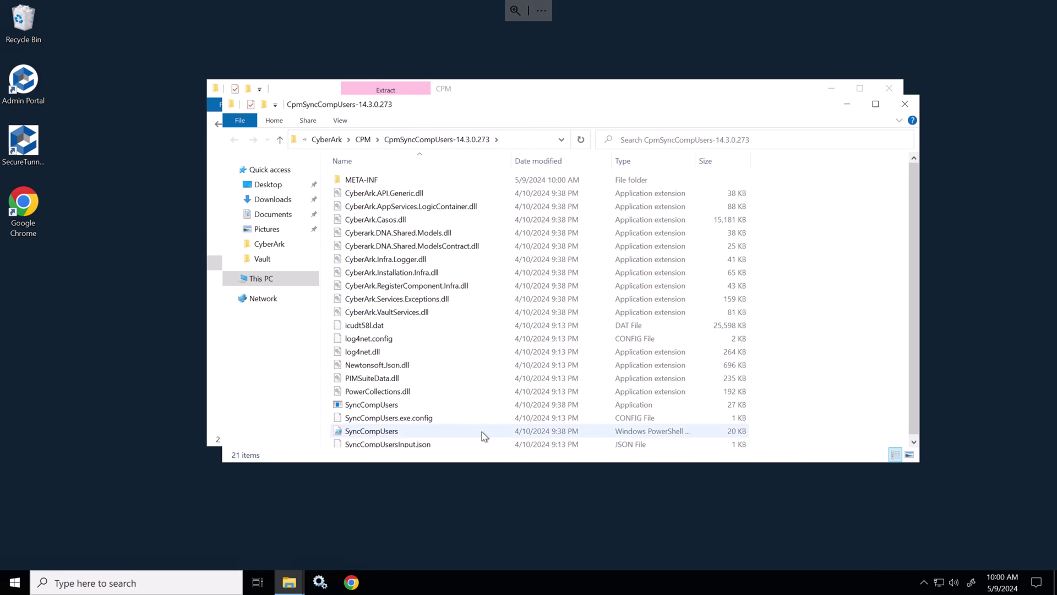
# Choose Notepad to open SyncCompUsersInput.json
pyautogui.rightClick(411, 444)
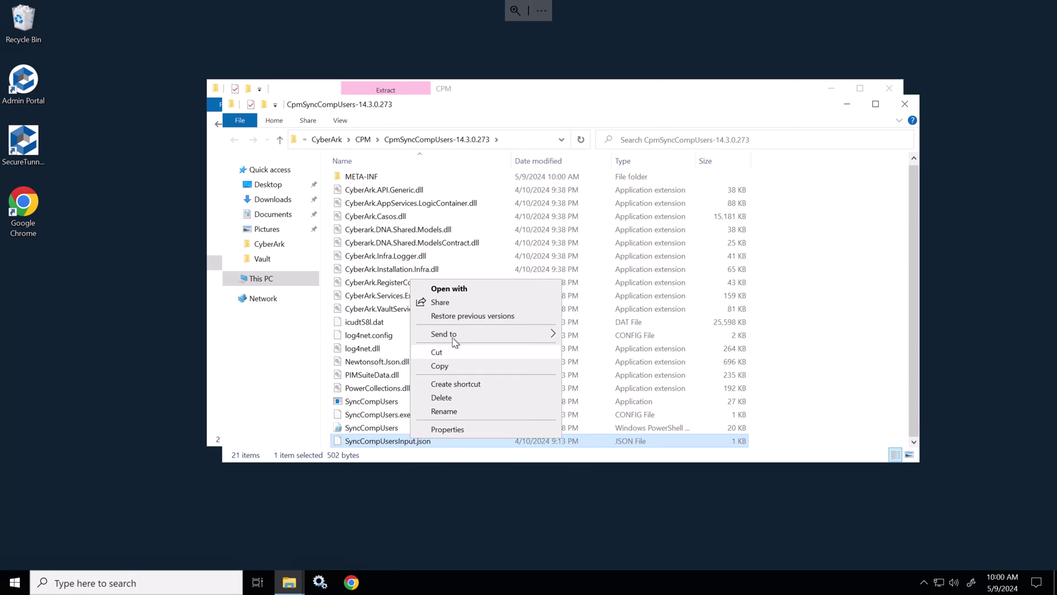
pyautogui.click(463, 290)
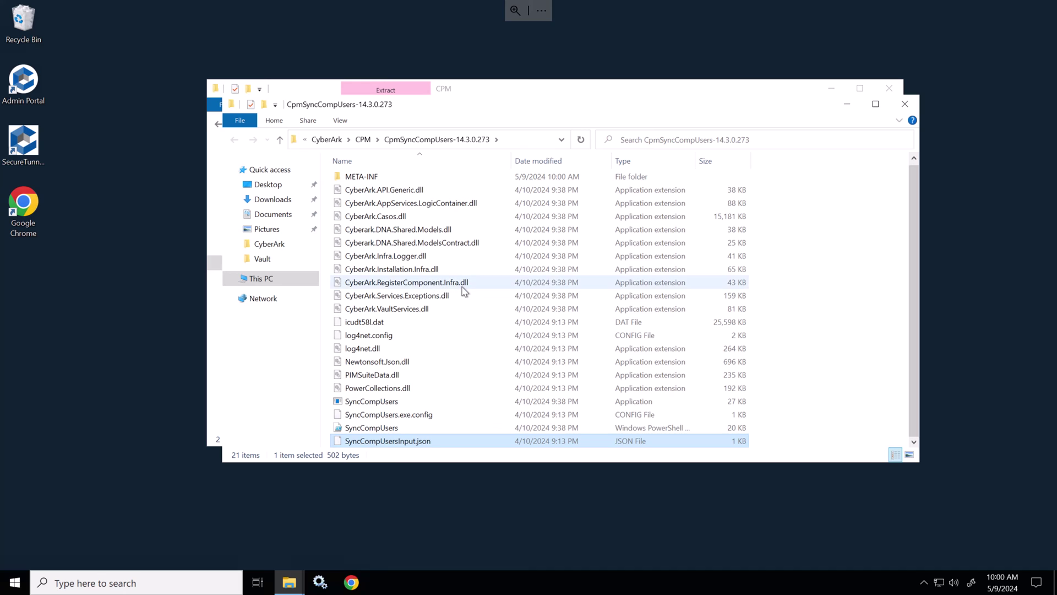
pyautogui.click(461, 198)
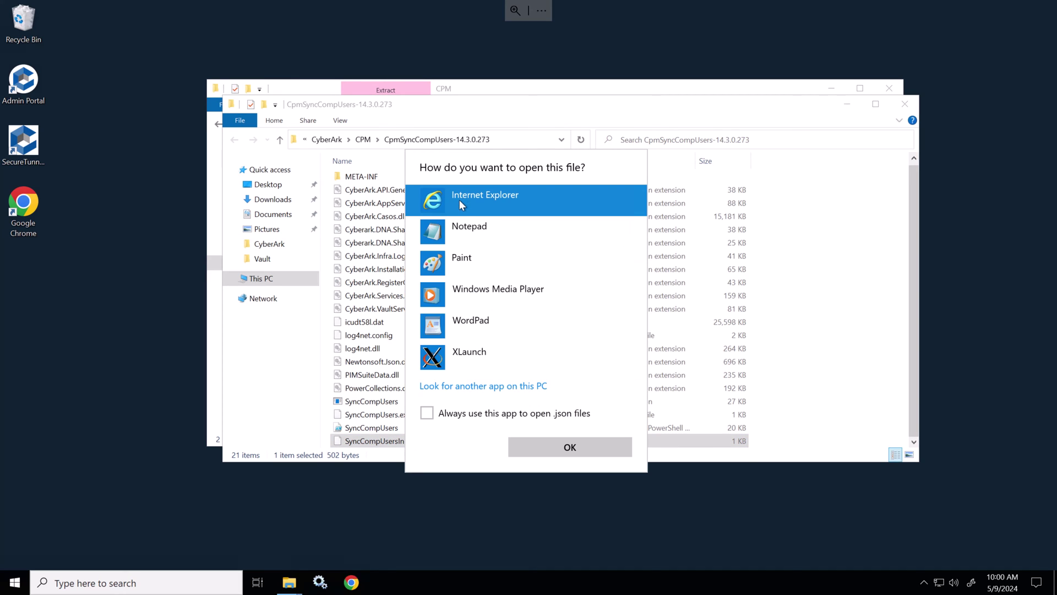
# Open SyncCompUsersInput.json in Notepad, then view PROD-CPM (version 14.2) listed as Connected
pyautogui.doubleClick(463, 232)
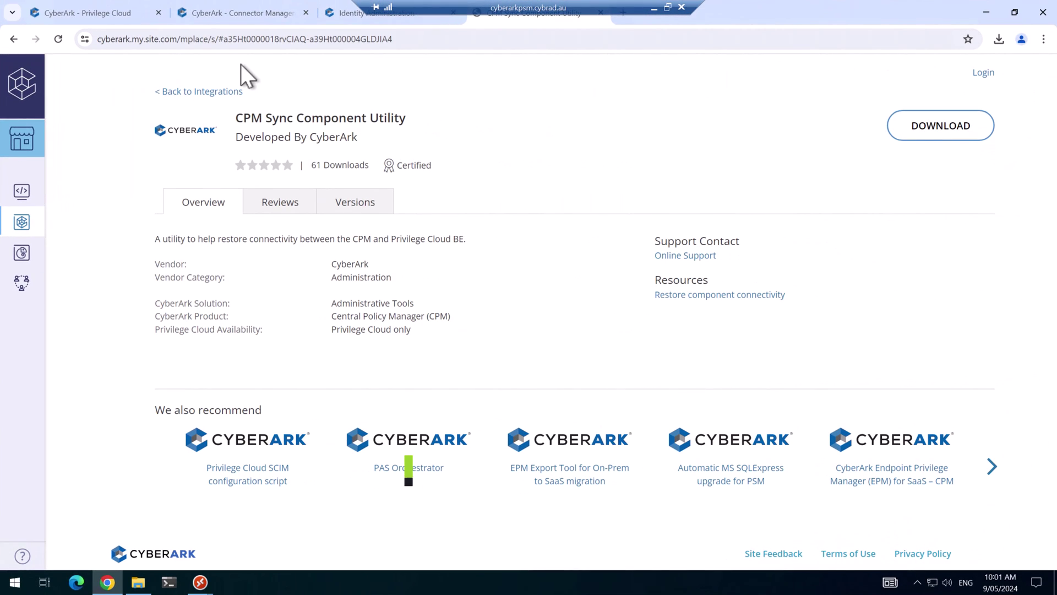
pyautogui.click(99, 14)
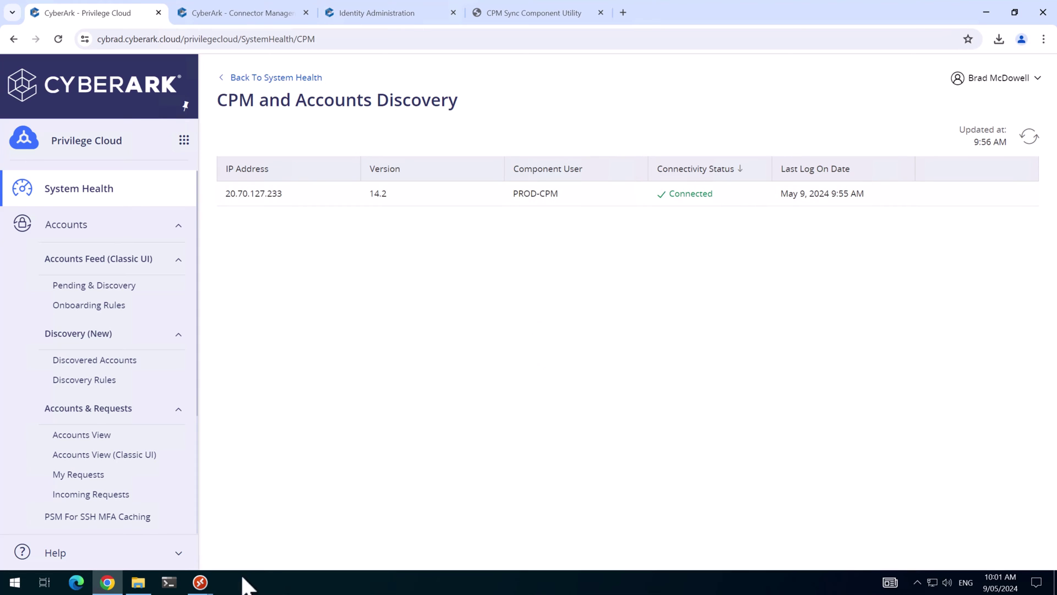
# Back on CON2, enter PROD-CPM as the CompDefaultUsername value in the JSON file
pyautogui.click(203, 586)
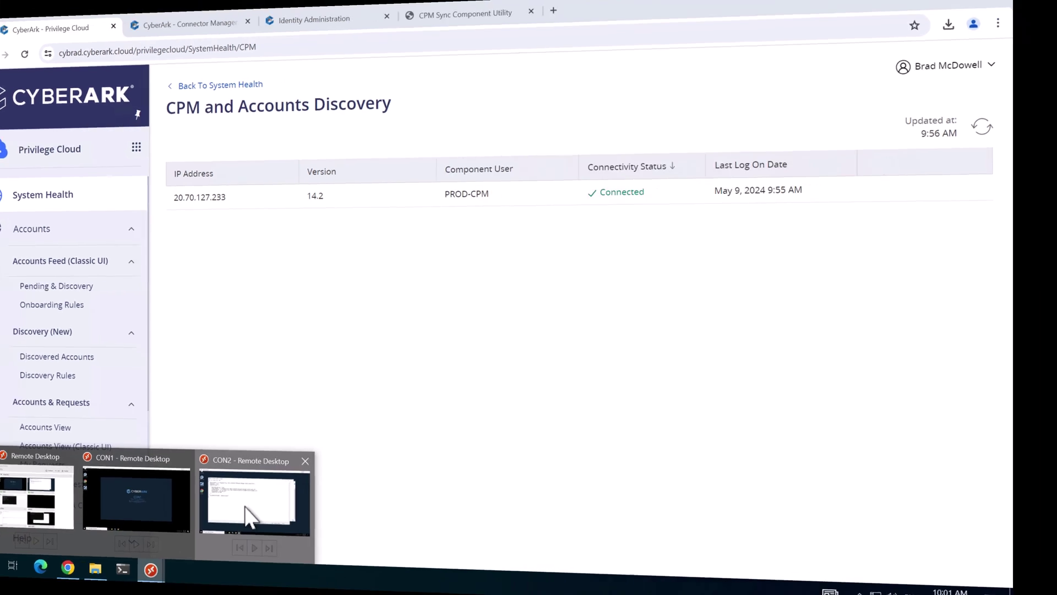
pyautogui.click(237, 515)
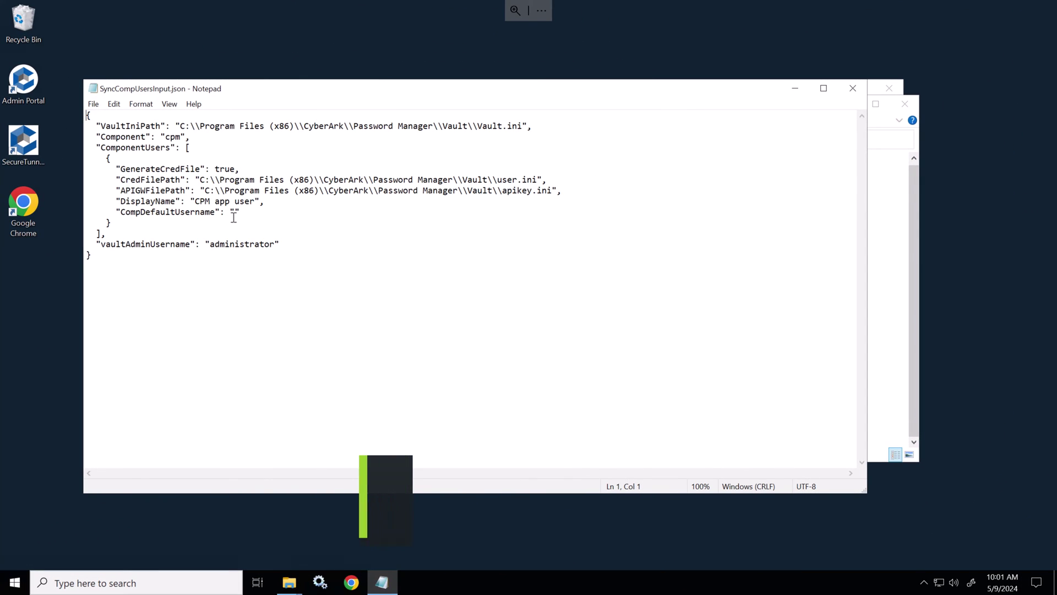
pyautogui.click(237, 211)
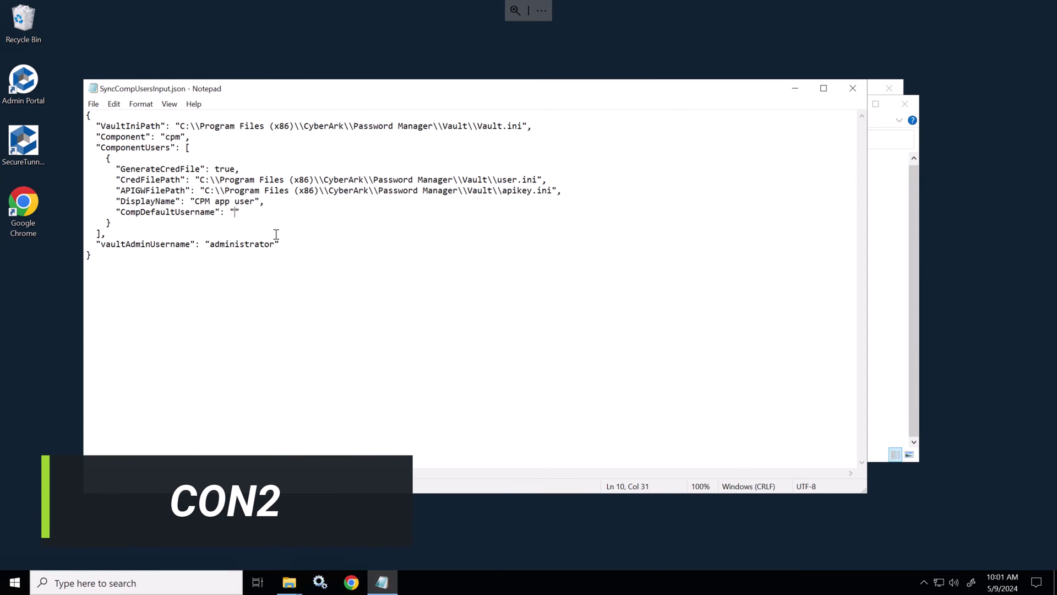
pyautogui.write('PROD-CPM')
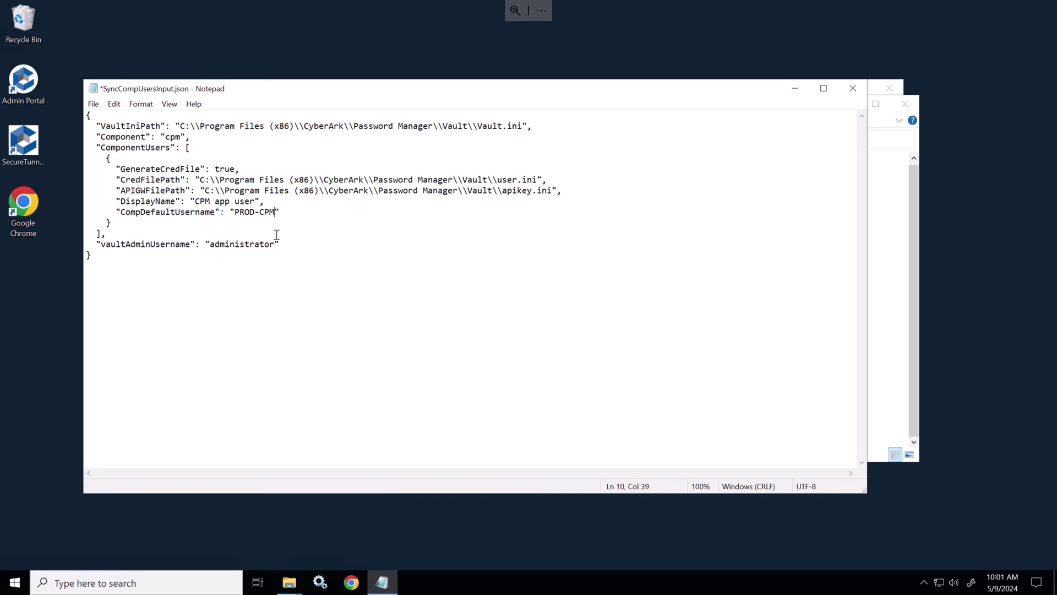
# Set DisplayName to PROD-CPM, replace administrator with the installer user, and save the file
pyautogui.moveTo(235, 214); pyautogui.dragTo(277, 212)
pyautogui.hotkey('ctrl', 'c')
pyautogui.moveTo(194, 202); pyautogui.dragTo(247, 202)
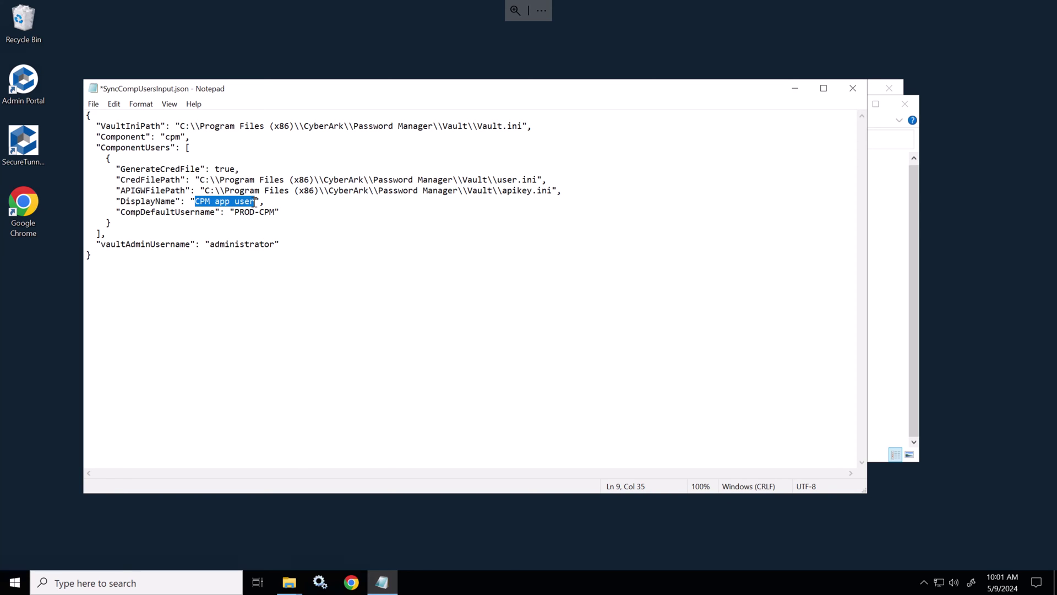
pyautogui.hotkey('ctrl', 'v')
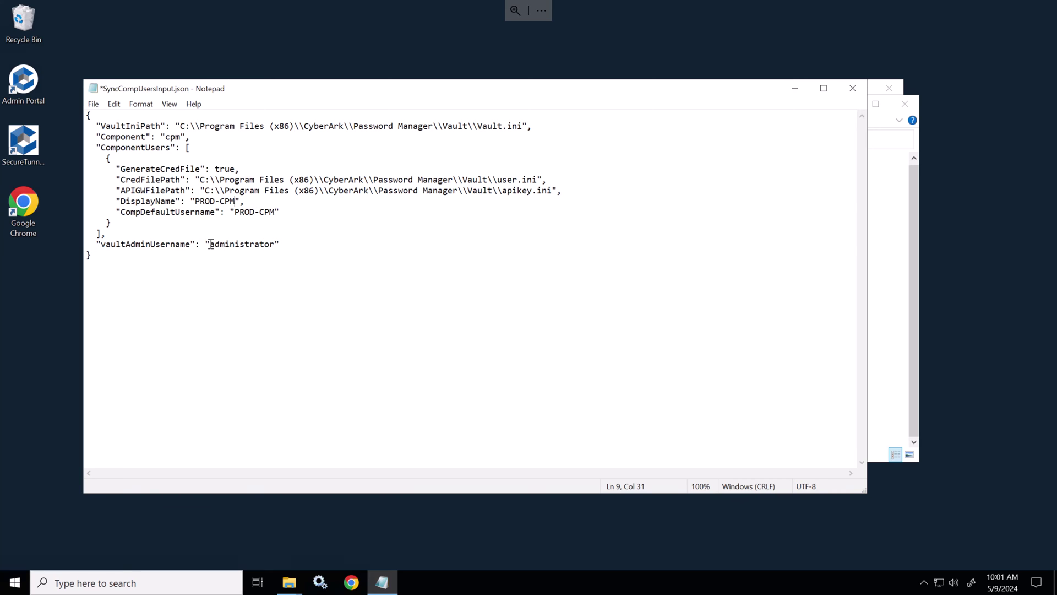
pyautogui.moveTo(211, 244); pyautogui.dragTo(275, 244)
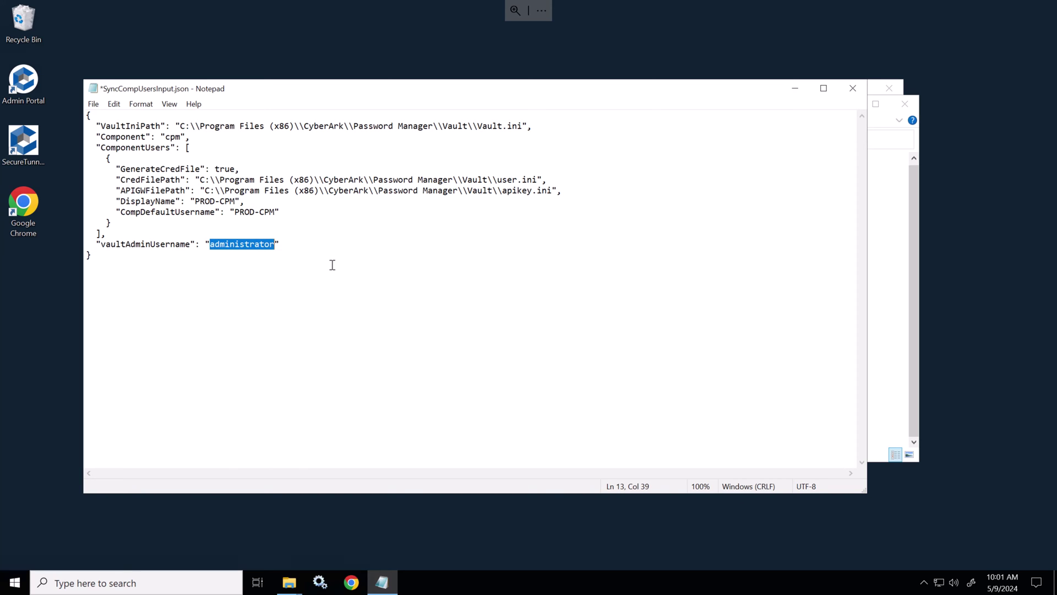
pyautogui.hotkey('ctrl', 'v')
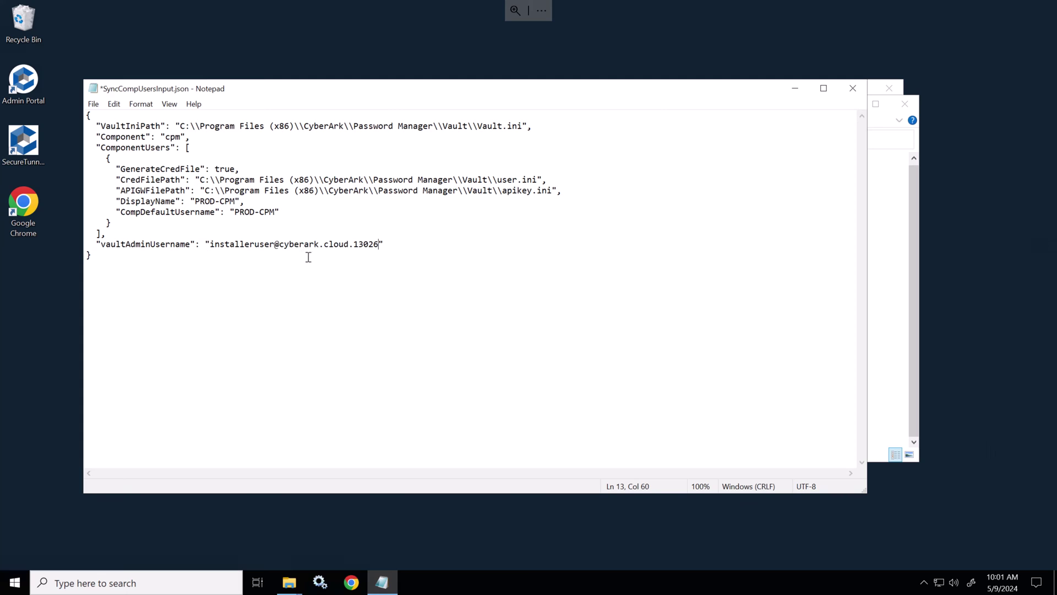
pyautogui.click(854, 88)
pyautogui.click(493, 299)
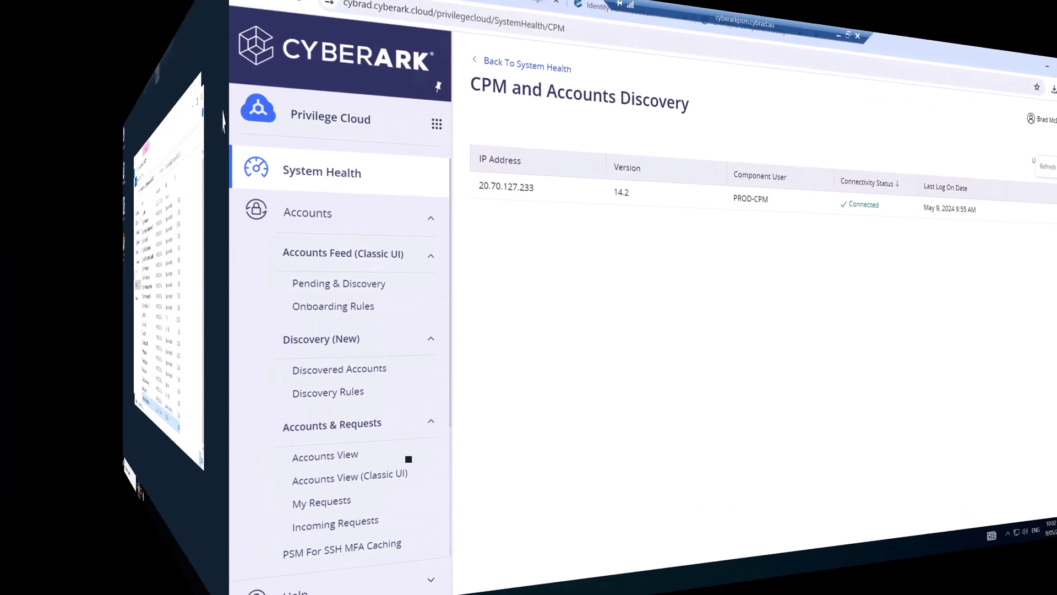
# Refresh the CPM and Accounts Discovery page to see PROD-CPM now Disconnected
pyautogui.click(1025, 139)
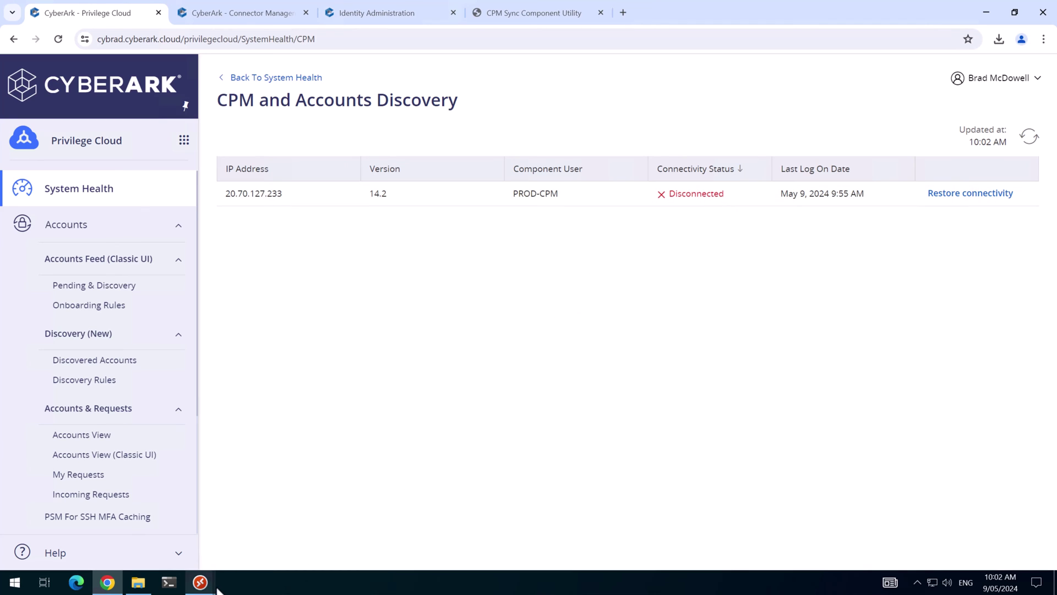
# On CON2, open Windows PowerShell as administrator in the CpmSyncCompUsers folder
pyautogui.moveTo(200, 582)
pyautogui.click(290, 490)
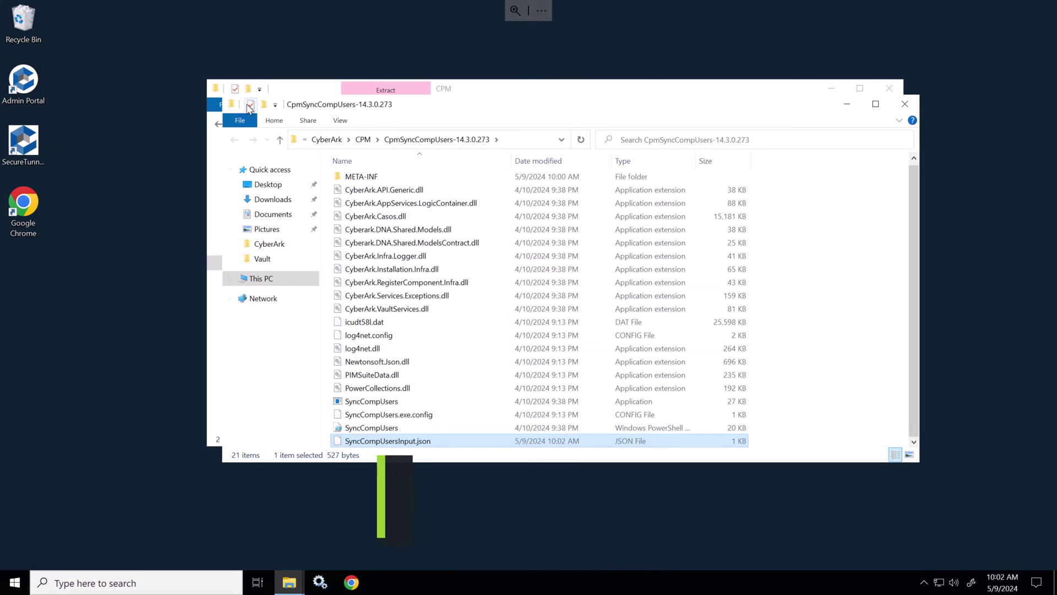
pyautogui.click(241, 120)
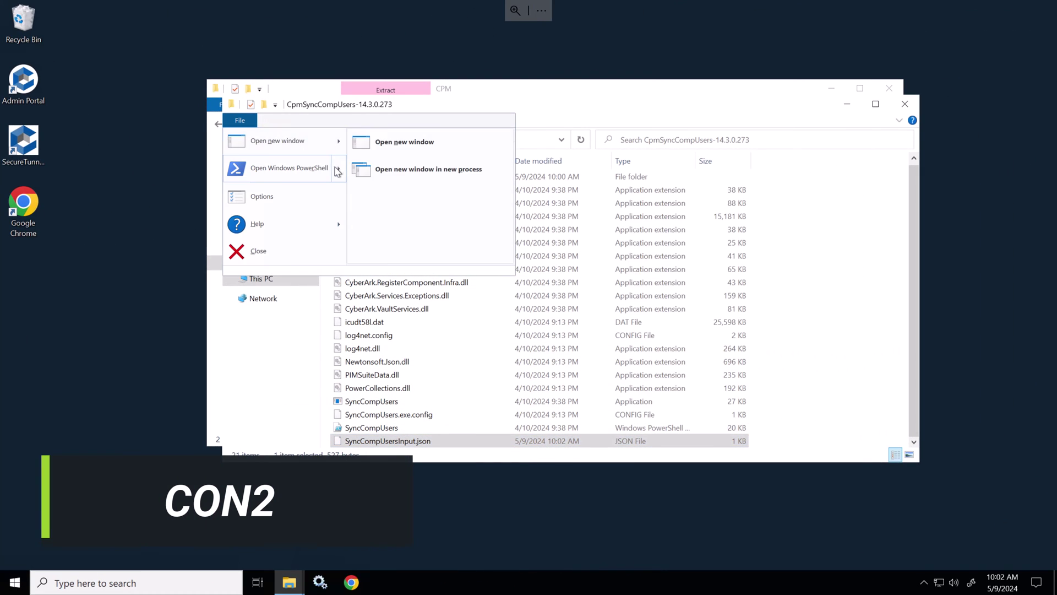
pyautogui.moveTo(297, 168)
pyautogui.click(410, 173)
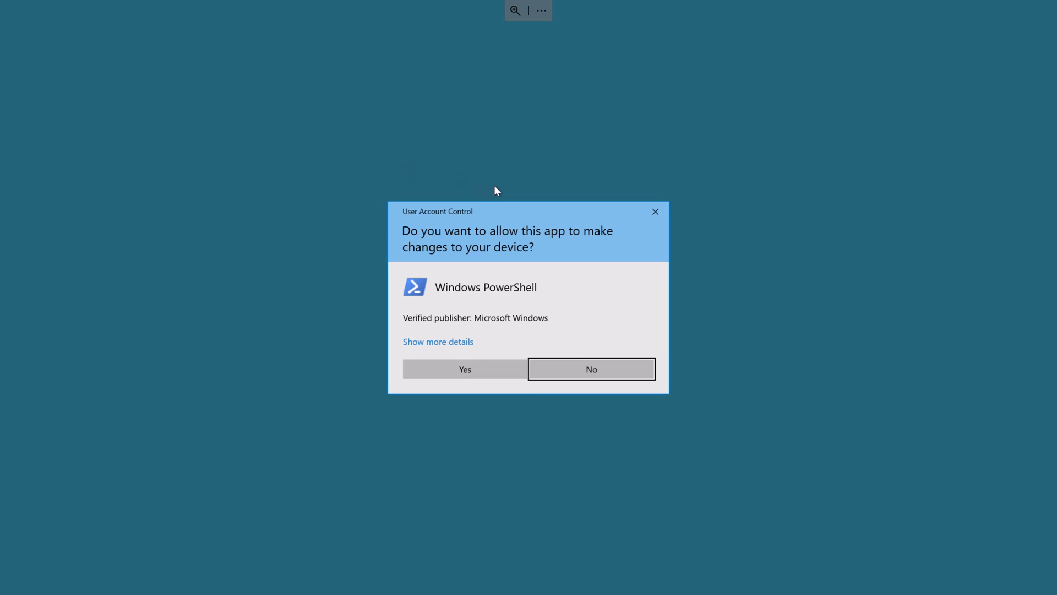
pyautogui.click(491, 373)
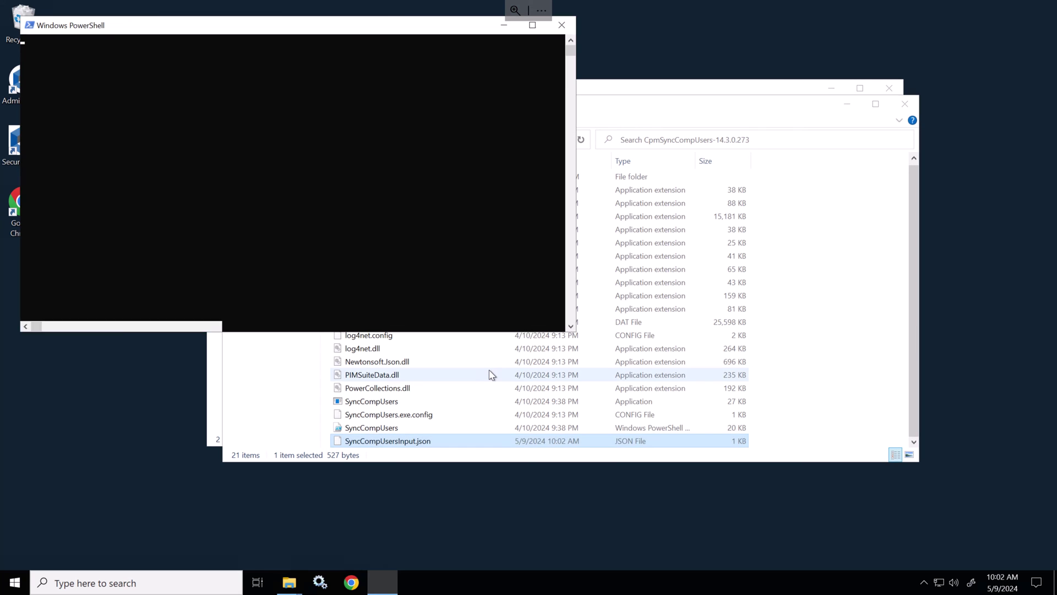
# Run .\SyncCompUsers.ps1 and supply the vault user password; the first attempt fails
pyautogui.click(392, 231)
pyautogui.write('.\\SyncCompUsers.ps1')
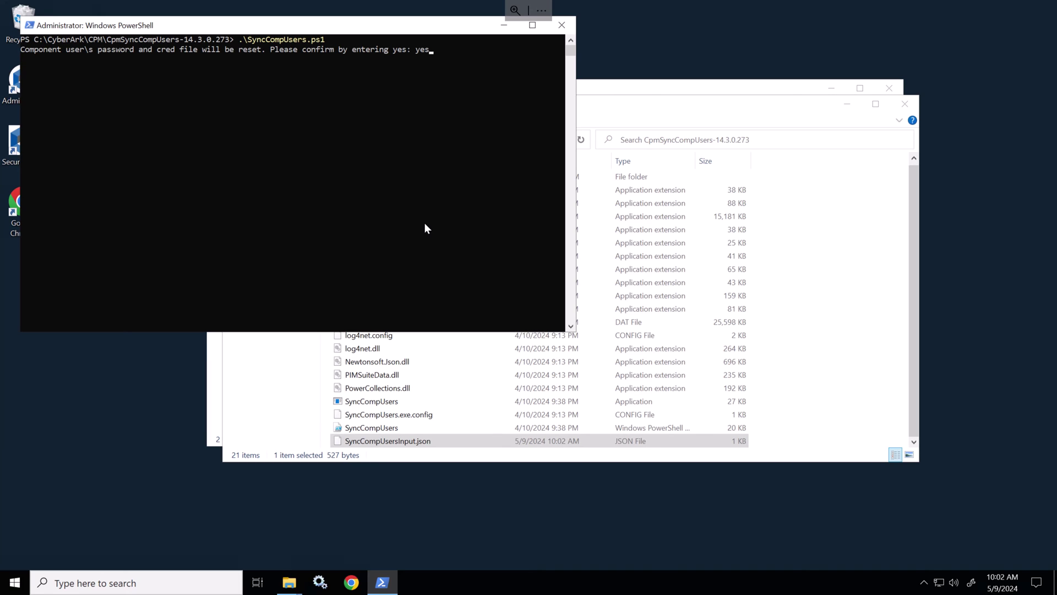
pyautogui.press('Return')
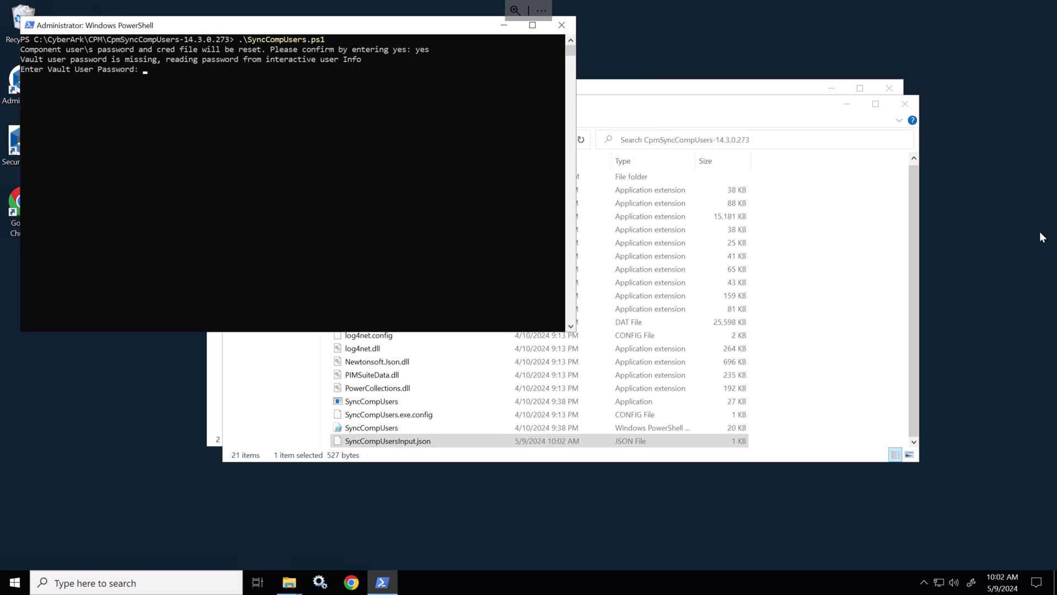
pyautogui.click(304, 220)
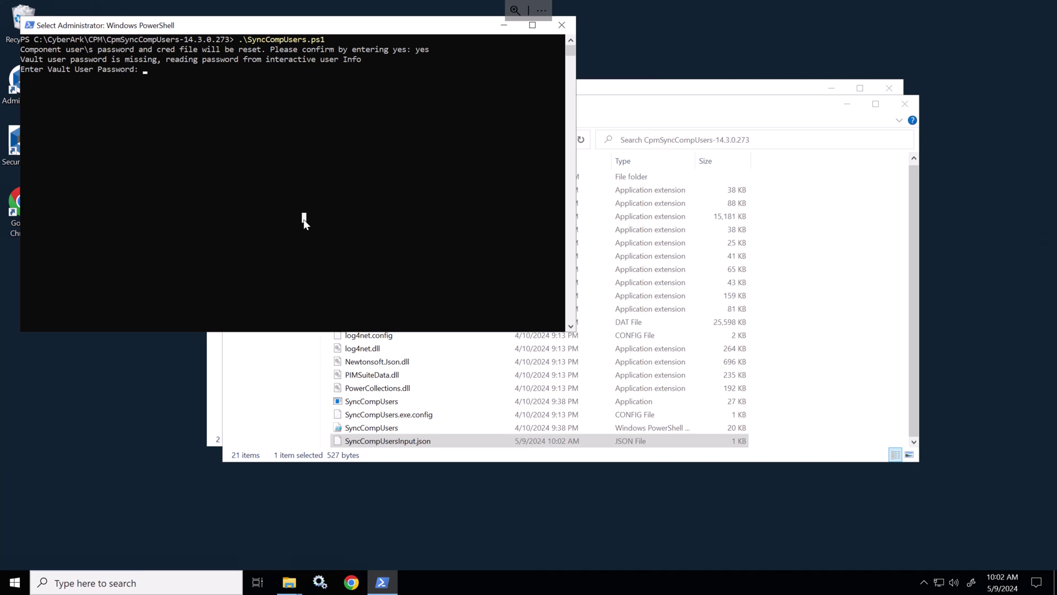
pyautogui.rightClick(296, 192)
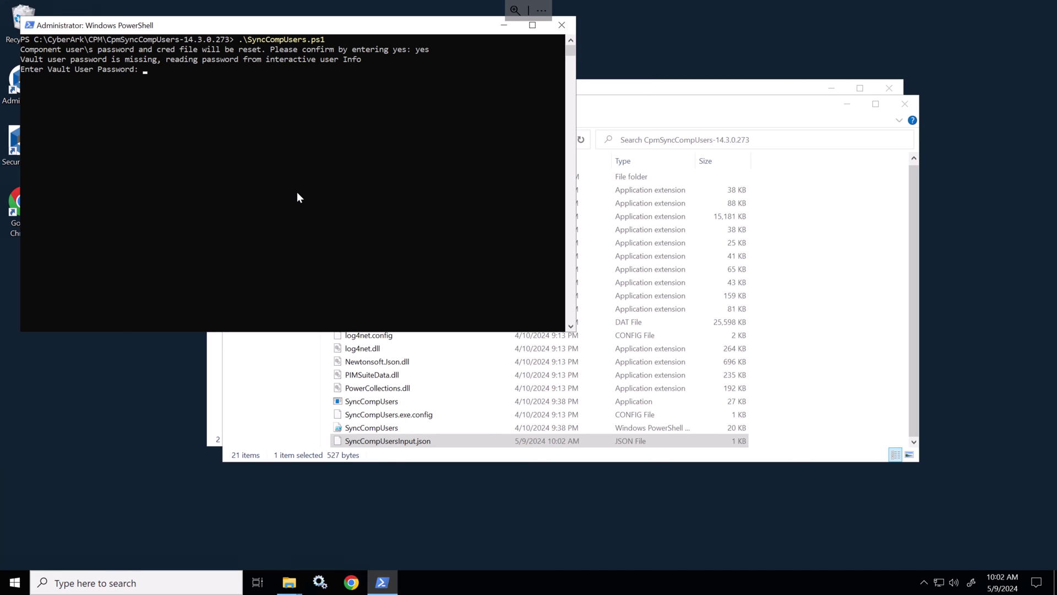
pyautogui.press('Return')
# Rerun SyncCompUsers.ps1, answering yes and the vault password, so it returns True
pyautogui.press('Up')
pyautogui.press('Return')
pyautogui.write('yes: y')
pyautogui.press('Return')
pyautogui.rightClick(435, 193)
pyautogui.click(436, 185)
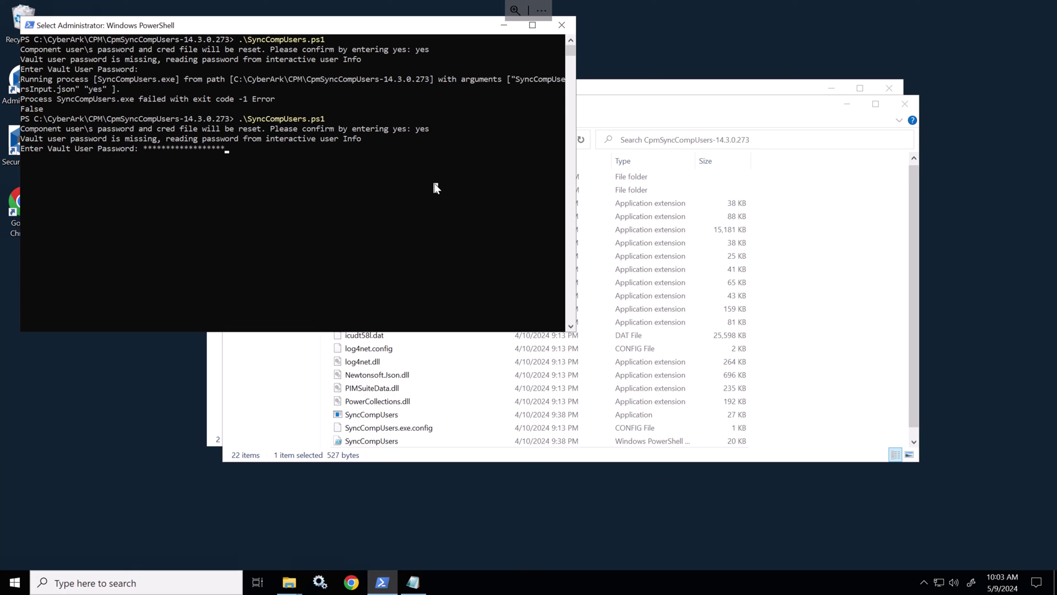
pyautogui.press('Return')
pyautogui.press('Return')
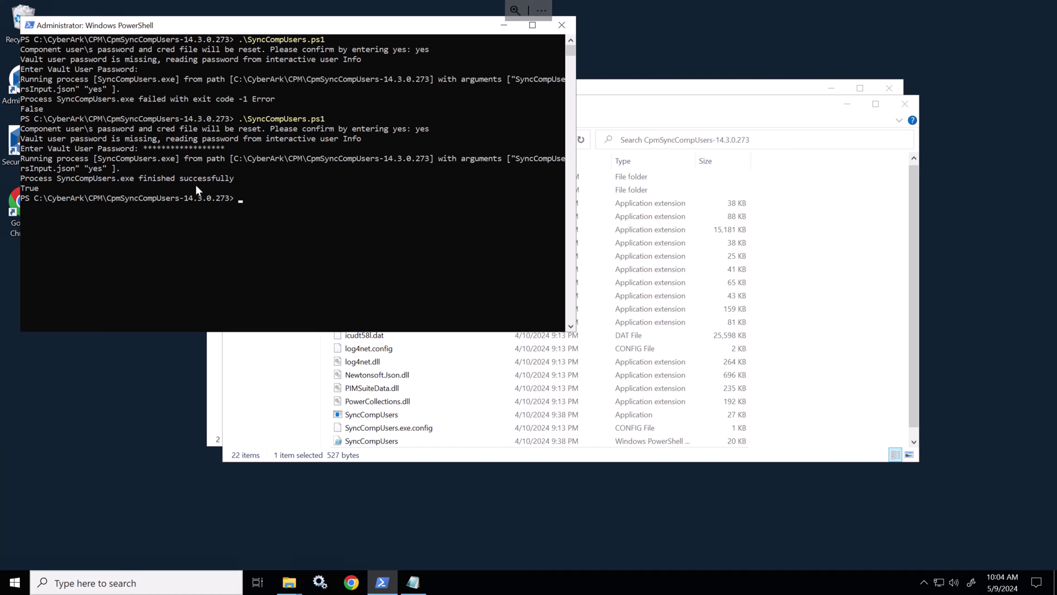
# Browse to C:\Program Files (x86)\CyberArk\Password Manager\Vault
pyautogui.click(308, 358)
pyautogui.click(270, 278)
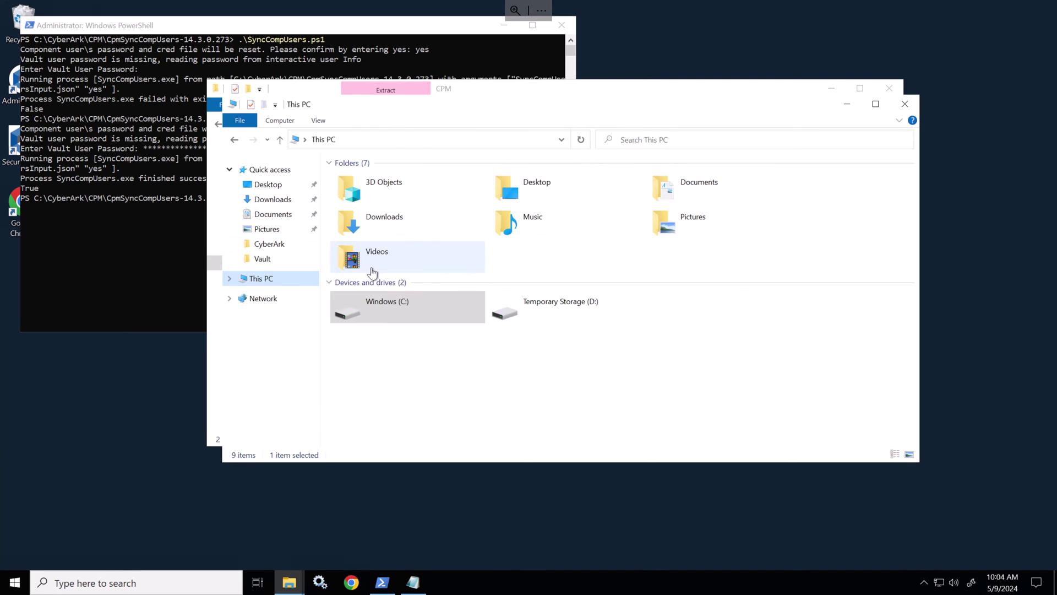
pyautogui.doubleClick(410, 304)
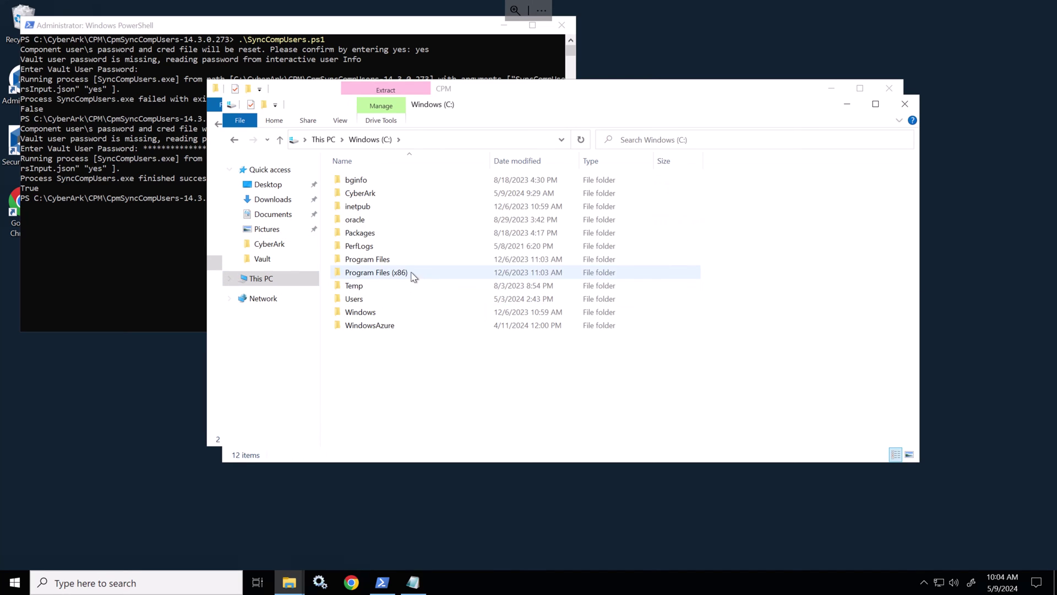
pyautogui.click(402, 277)
pyautogui.doubleClick(403, 278)
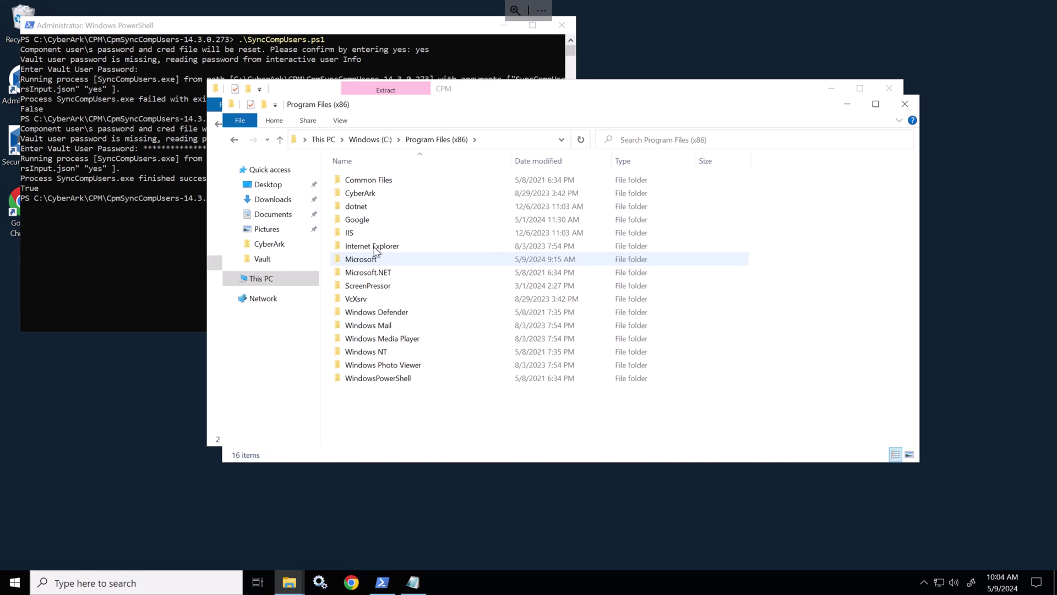
pyautogui.doubleClick(366, 193)
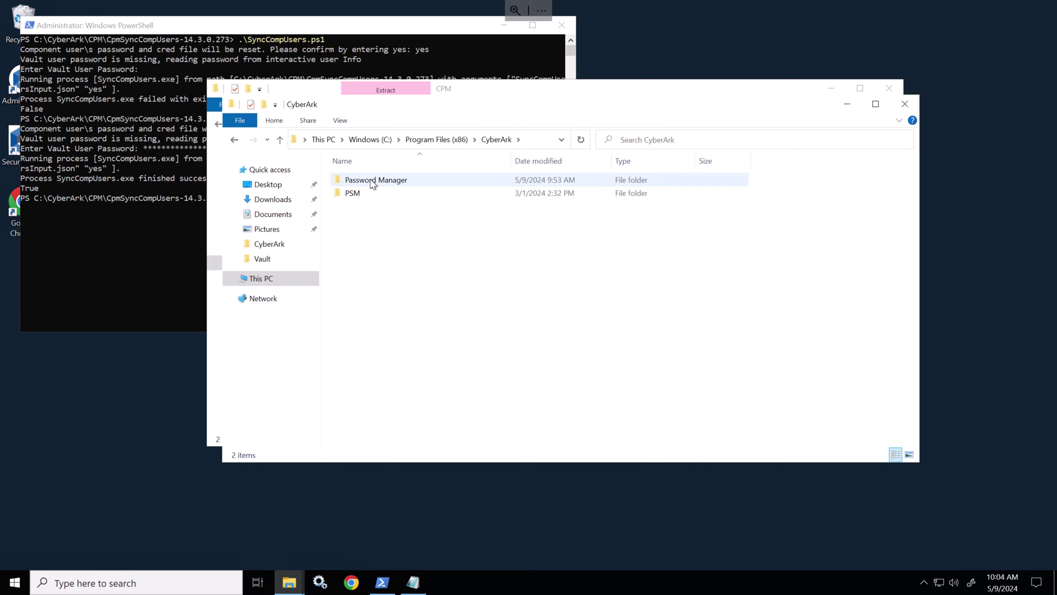
pyautogui.doubleClick(369, 181)
pyautogui.doubleClick(362, 260)
# Open the user credential file in Notepad, confirm its Username is the CPM component user
pyautogui.doubleClick(355, 327)
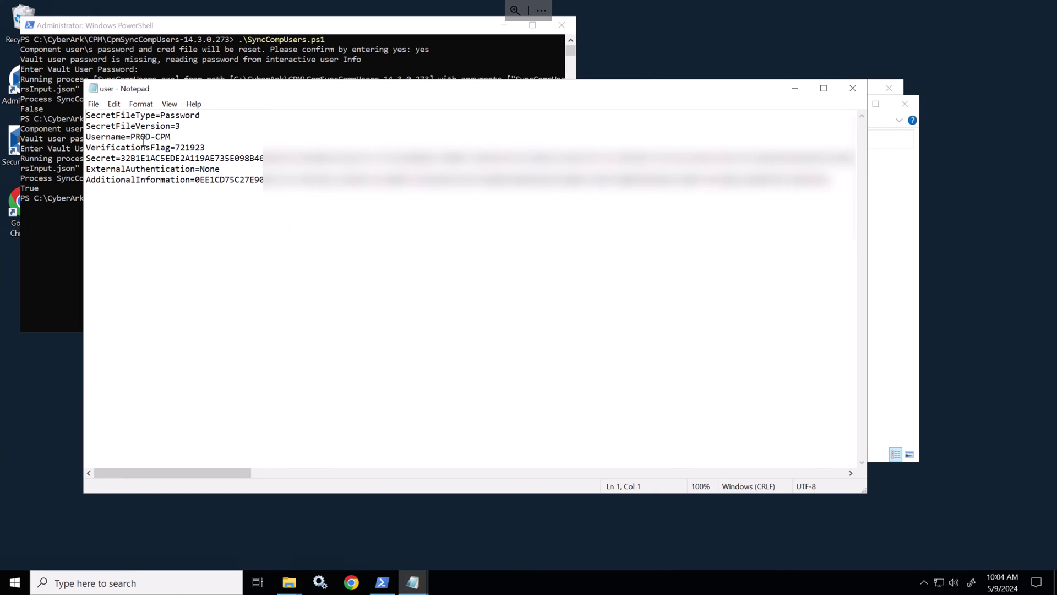
pyautogui.keyDown('shift'); pyautogui.click(191, 141); pyautogui.keyUp('shift')
pyautogui.click(797, 90)
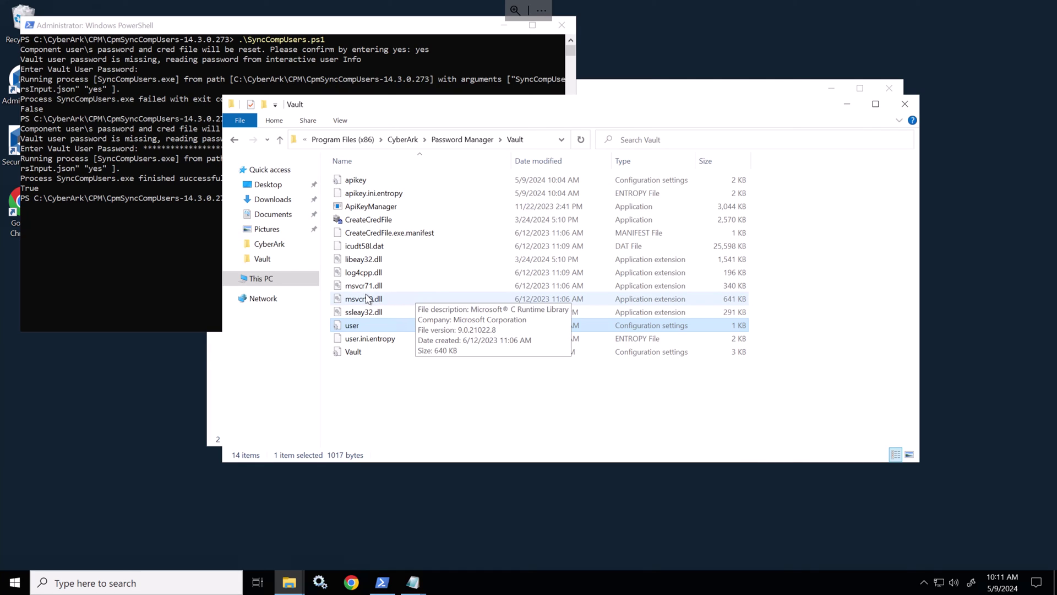
# Launch services.msc and start the CyberArk Password Manager service
pyautogui.click(159, 226)
pyautogui.write('services.msc')
pyautogui.press('Return')
pyautogui.click(306, 293)
pyautogui.write('cy')
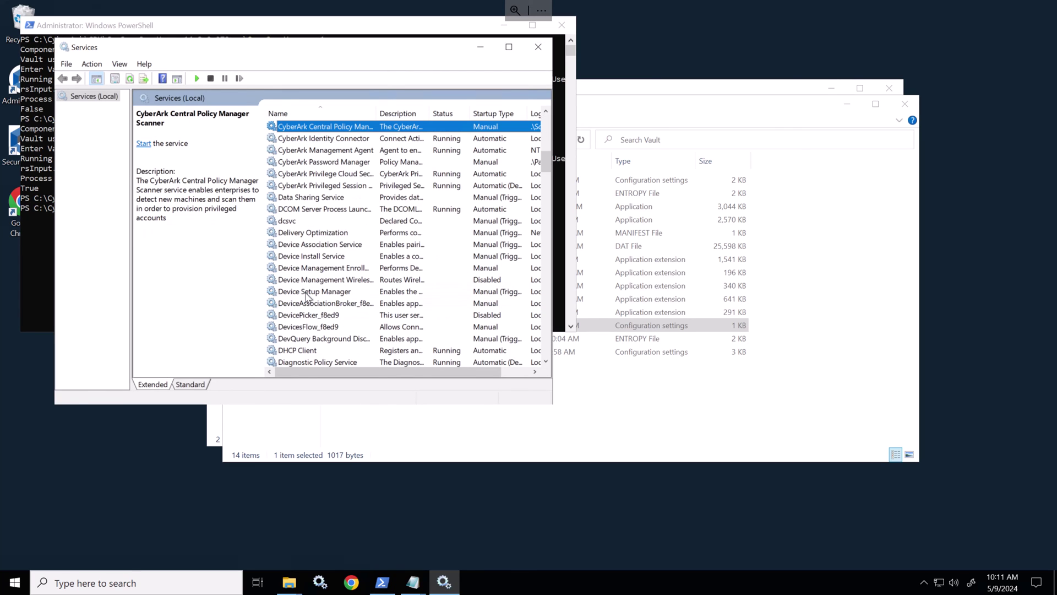
pyautogui.click(329, 167)
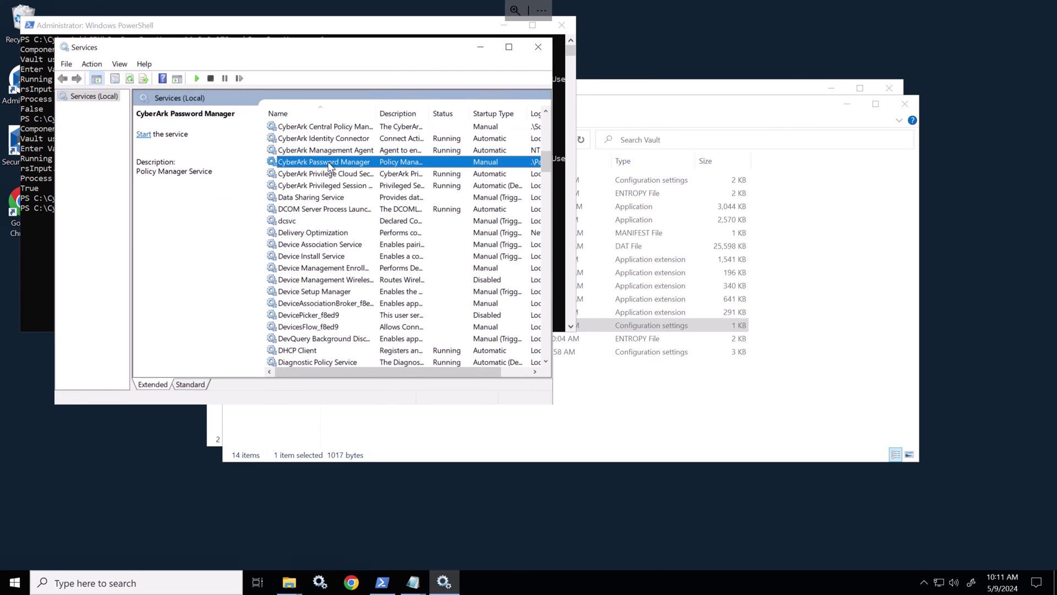
pyautogui.rightClick(366, 163)
pyautogui.click(392, 172)
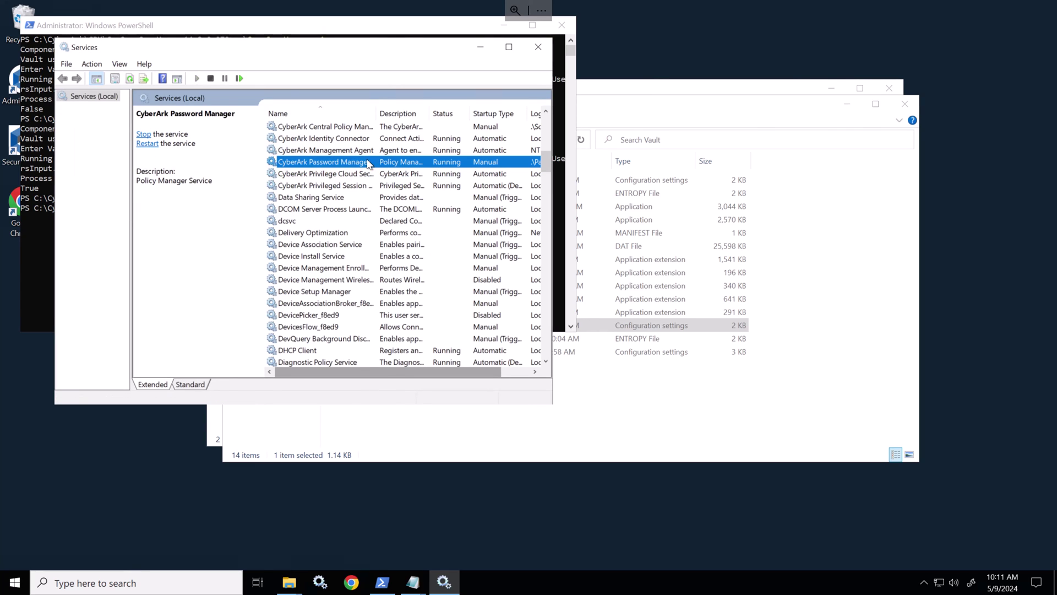
# Start the CyberArk Central Policy Manager Scanner service so it shows Running
pyautogui.click(366, 127)
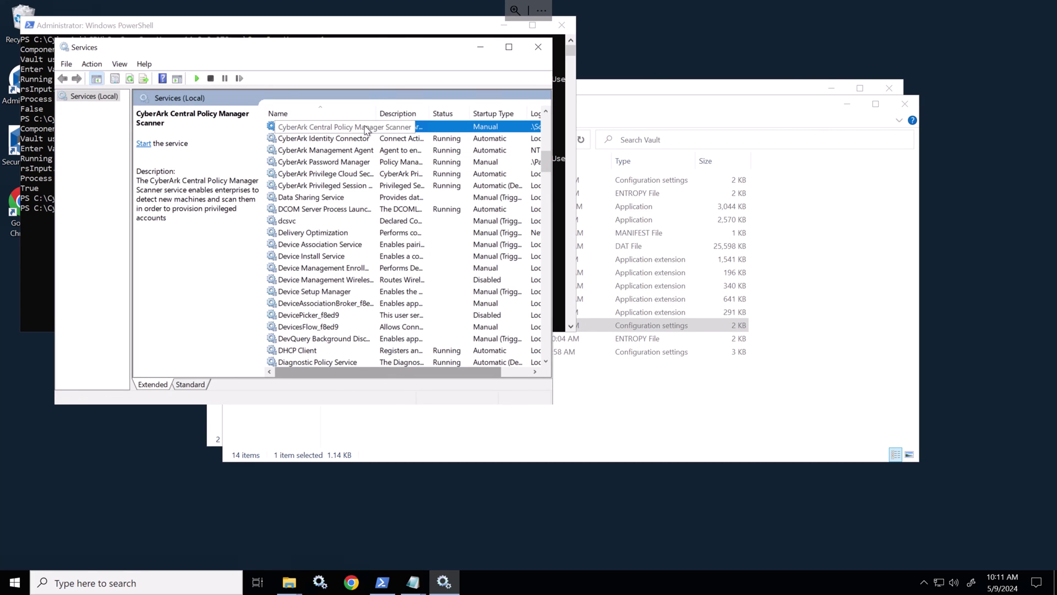
pyautogui.rightClick(359, 128)
pyautogui.click(370, 137)
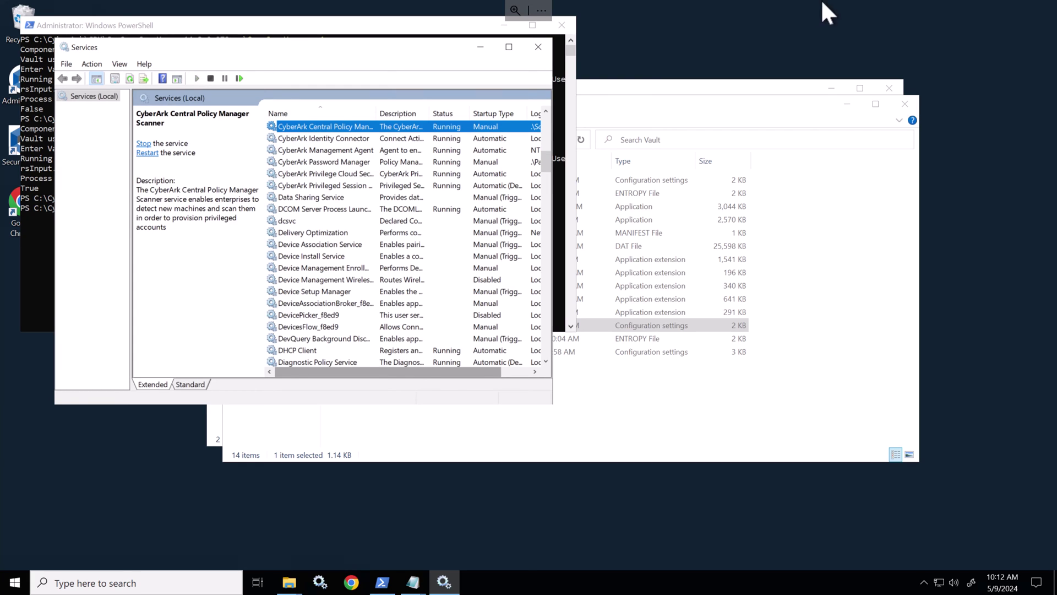
pyautogui.click(894, 48)
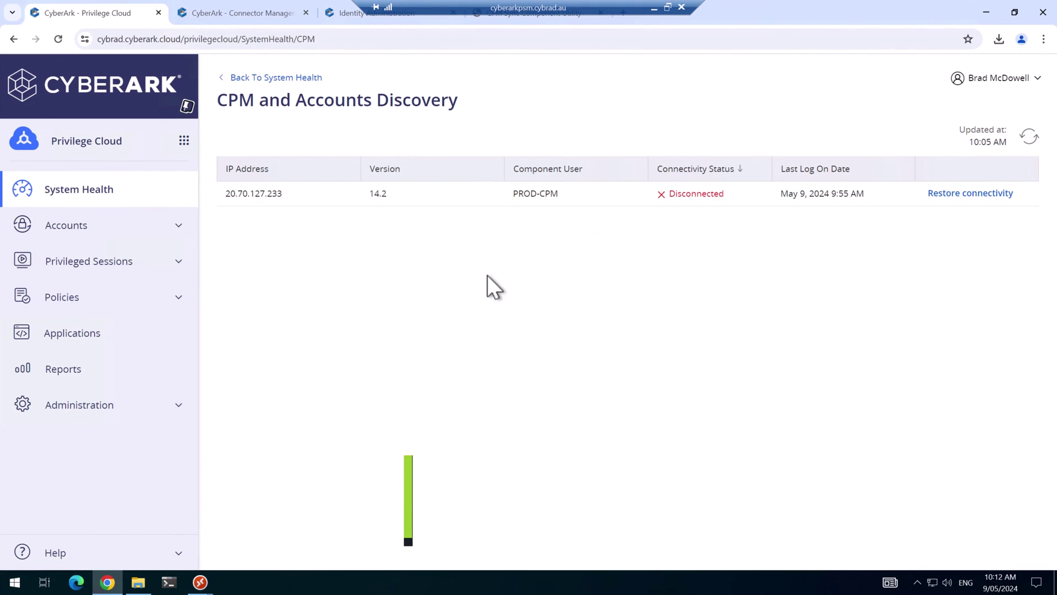
# Confirm PROD-CPM is Connected, then mark a favourite Windows domain account for verification
pyautogui.click(1026, 138)
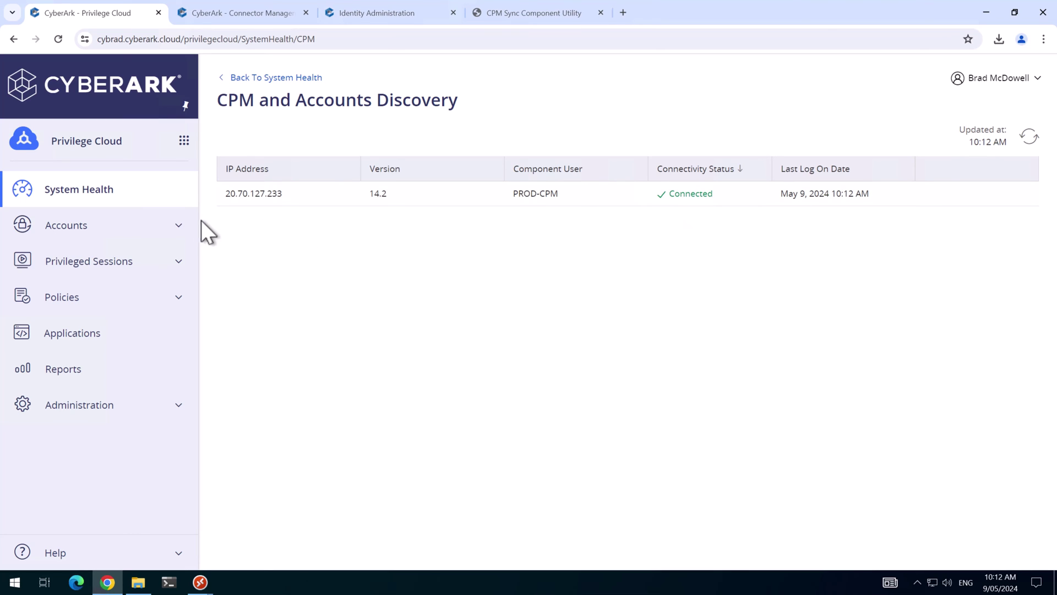
pyautogui.click(84, 227)
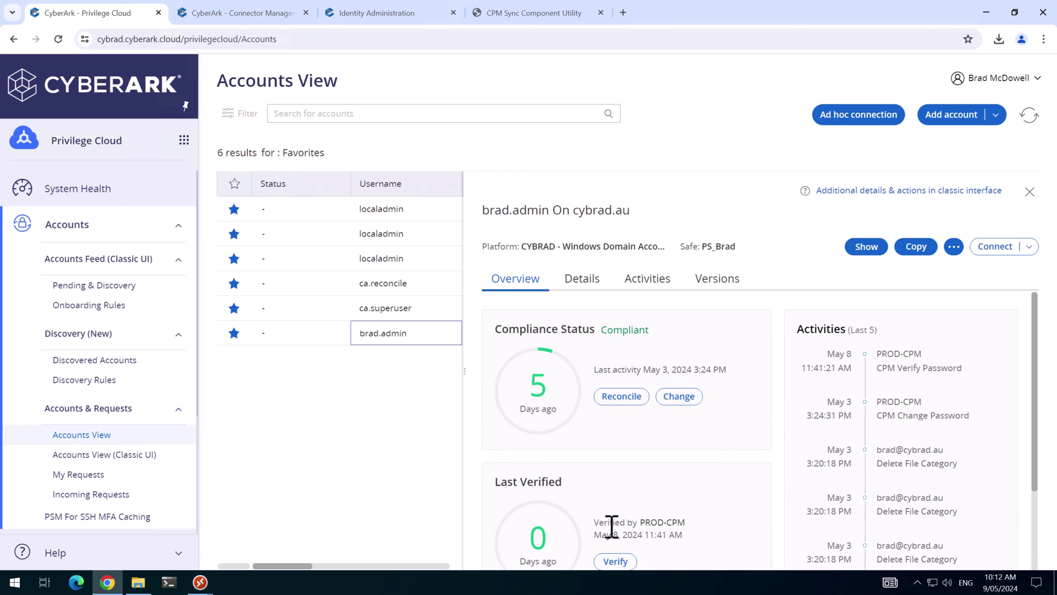
pyautogui.click(616, 561)
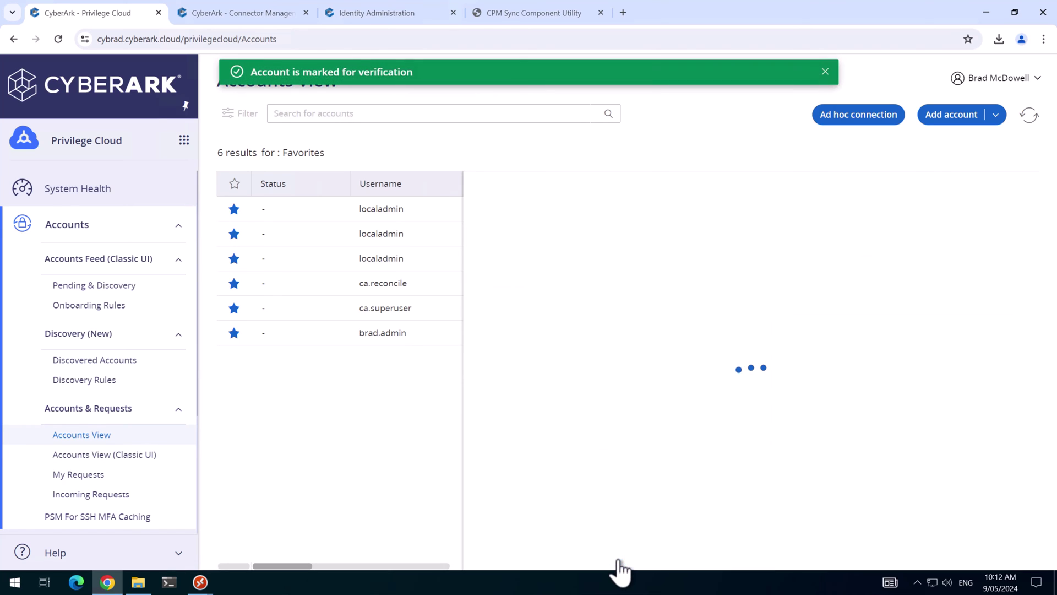
pyautogui.scroll(-1, 602, 517)
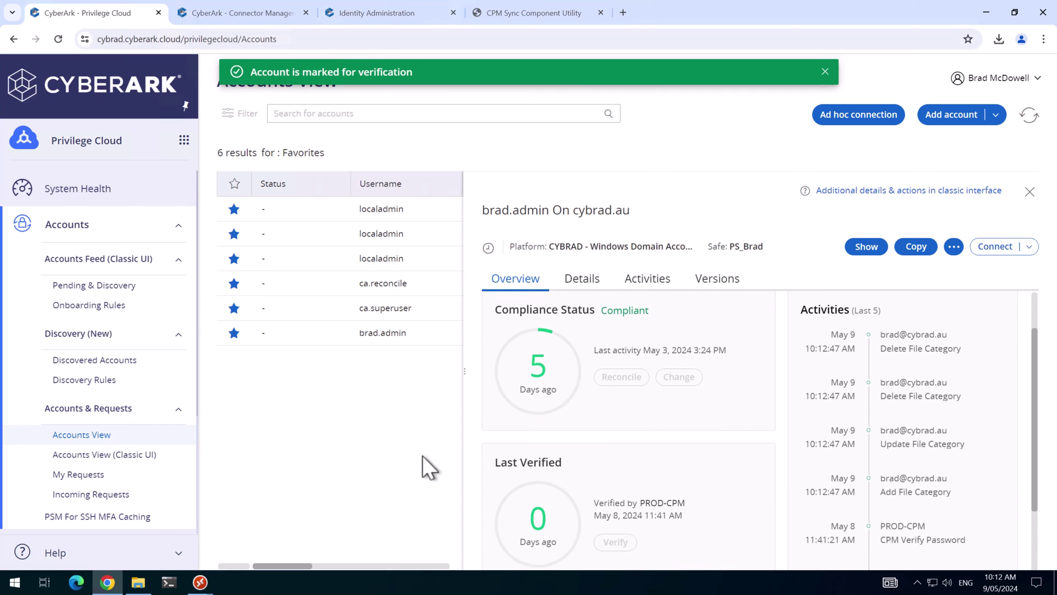
# On CON2, restart CyberArk Password Manager using the Services toolbar Restart button
pyautogui.moveTo(200, 584)
pyautogui.click(230, 550)
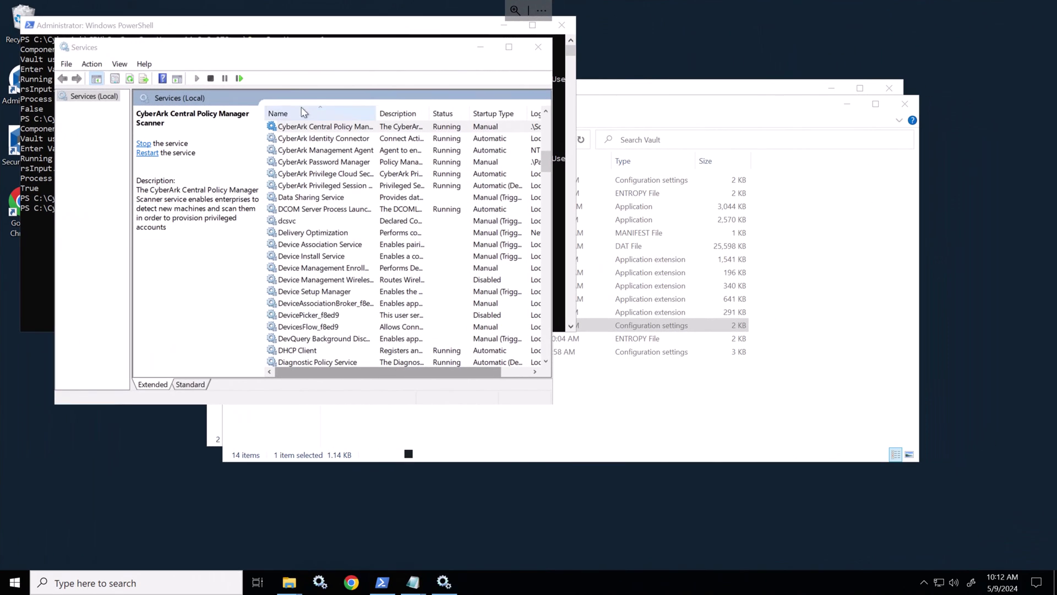
pyautogui.click(303, 161)
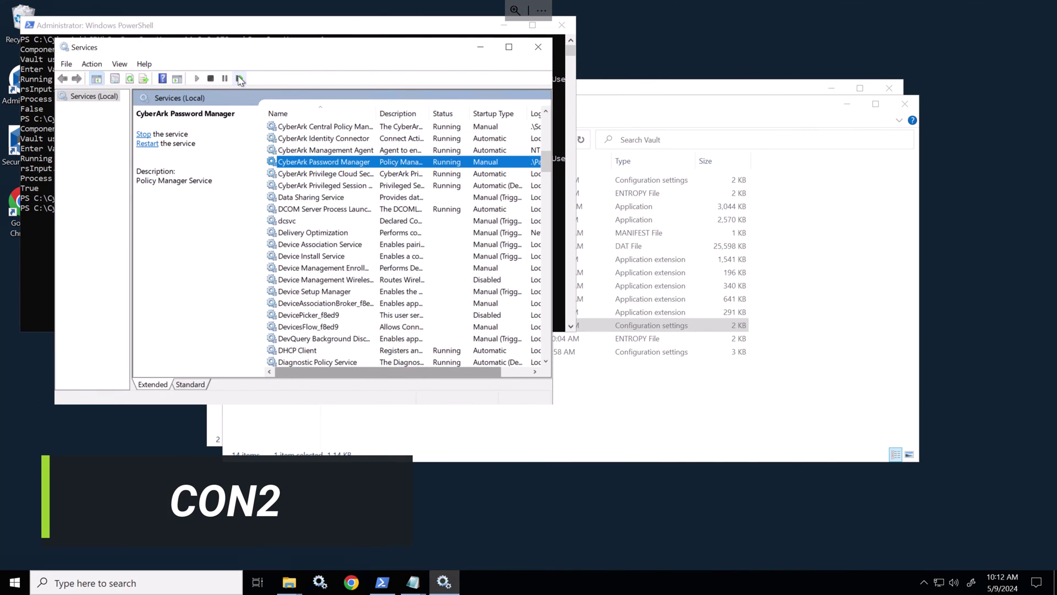
pyautogui.click(239, 78)
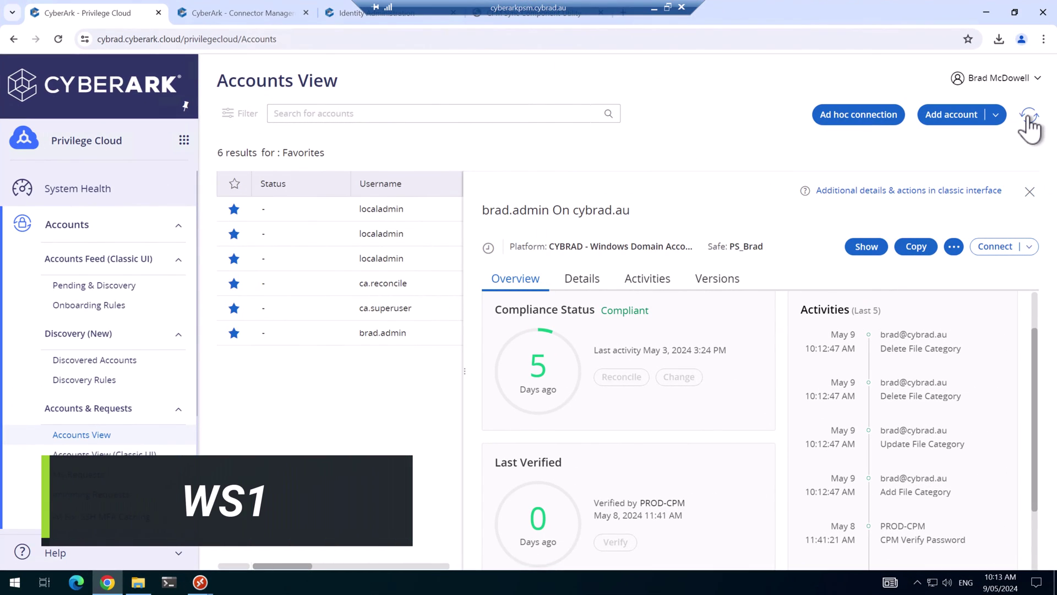
# Refresh the Accounts View and review the details of brad.admin's verification error
pyautogui.click(1027, 117)
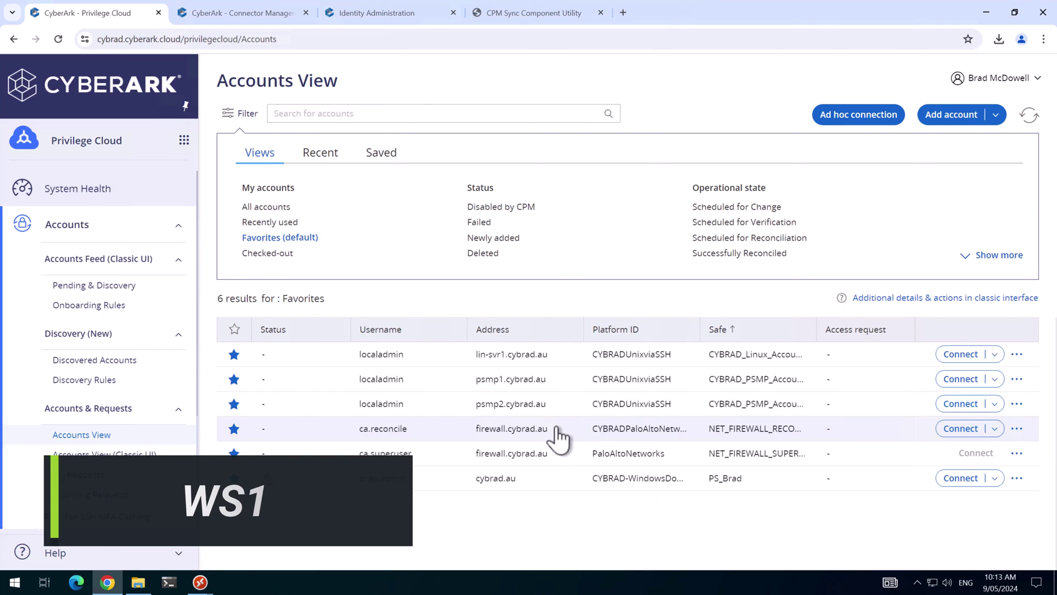
pyautogui.click(1029, 117)
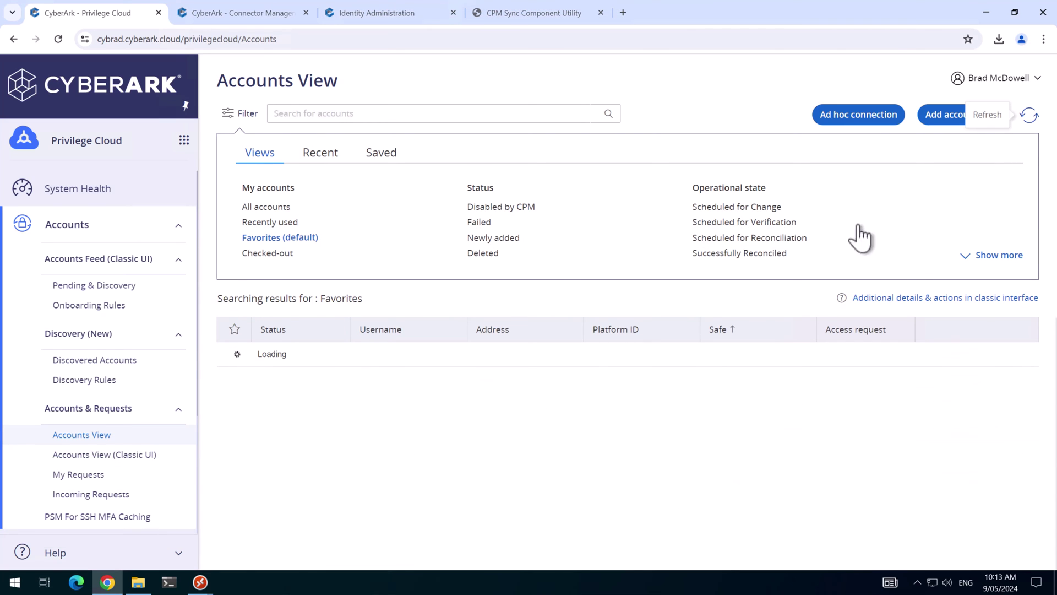
pyautogui.click(840, 325)
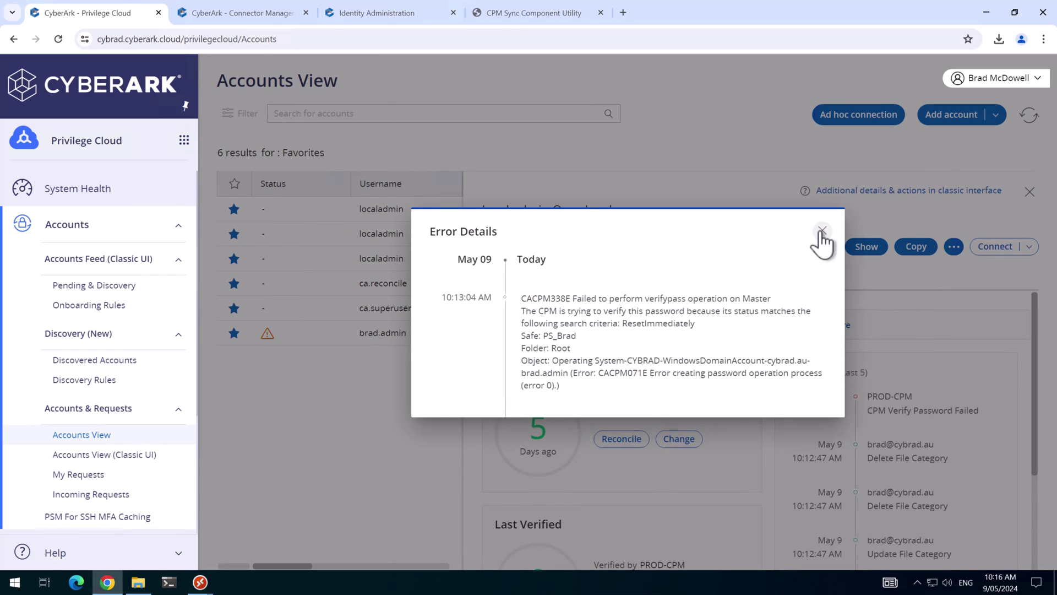
pyautogui.click(813, 232)
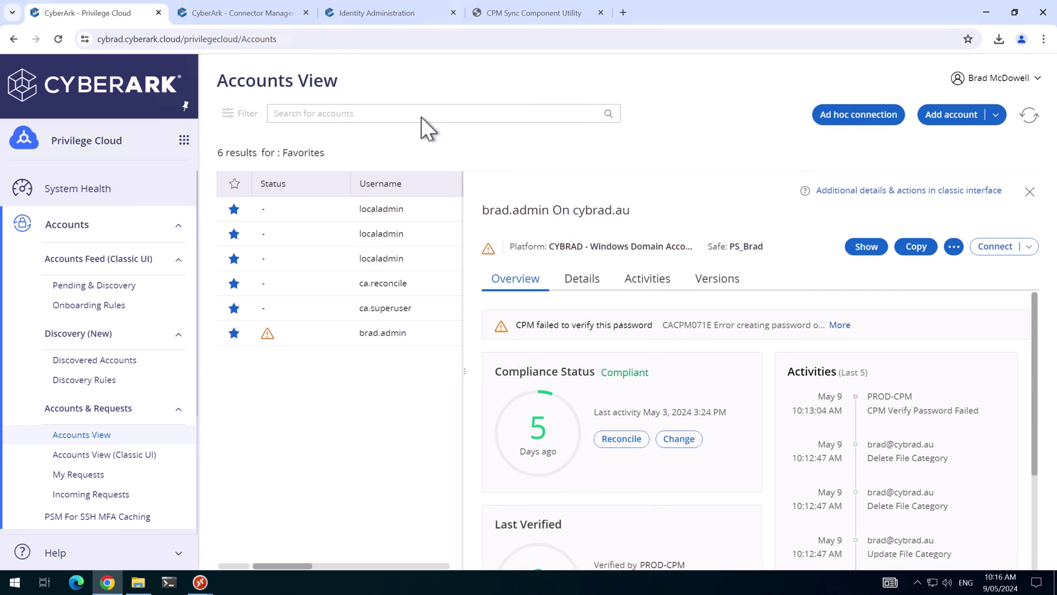
# Search for PROD-CPM and copy the PluginManagerUser account's password
pyautogui.click(420, 116)
pyautogui.write('PROD-CPM')
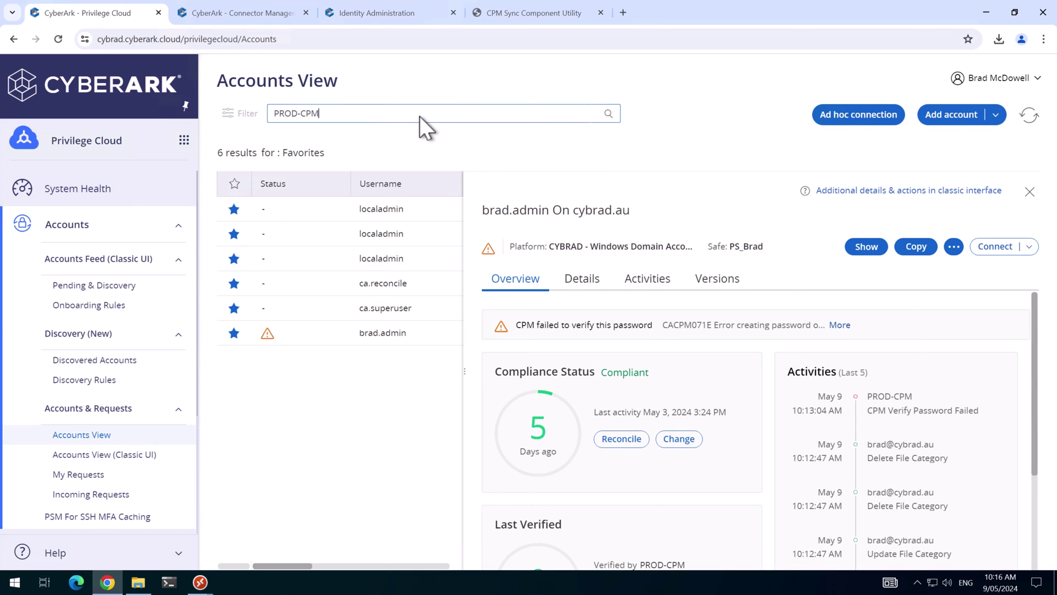
pyautogui.press('Return')
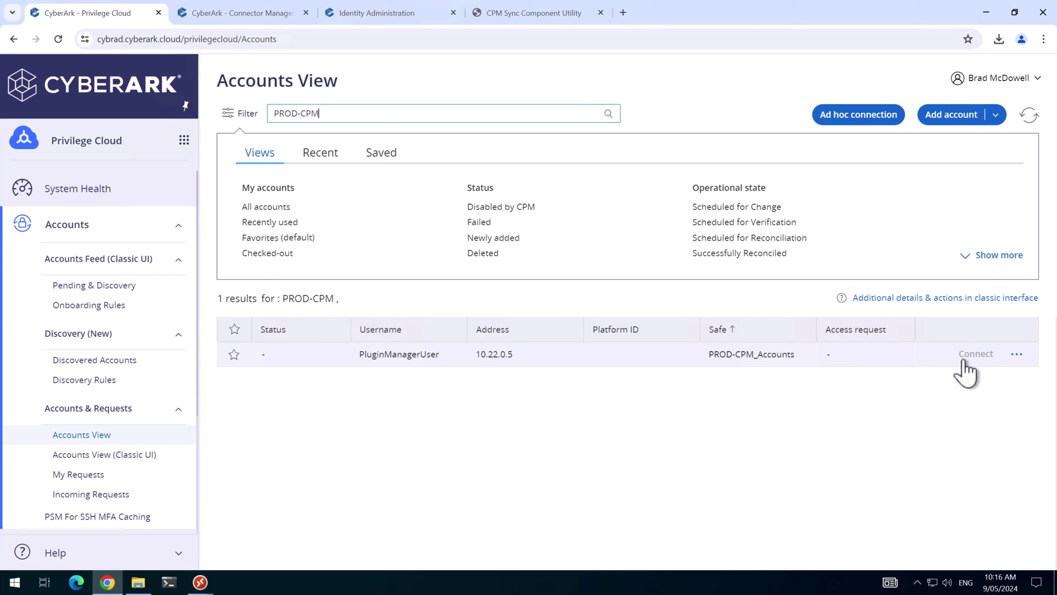
pyautogui.click(1018, 354)
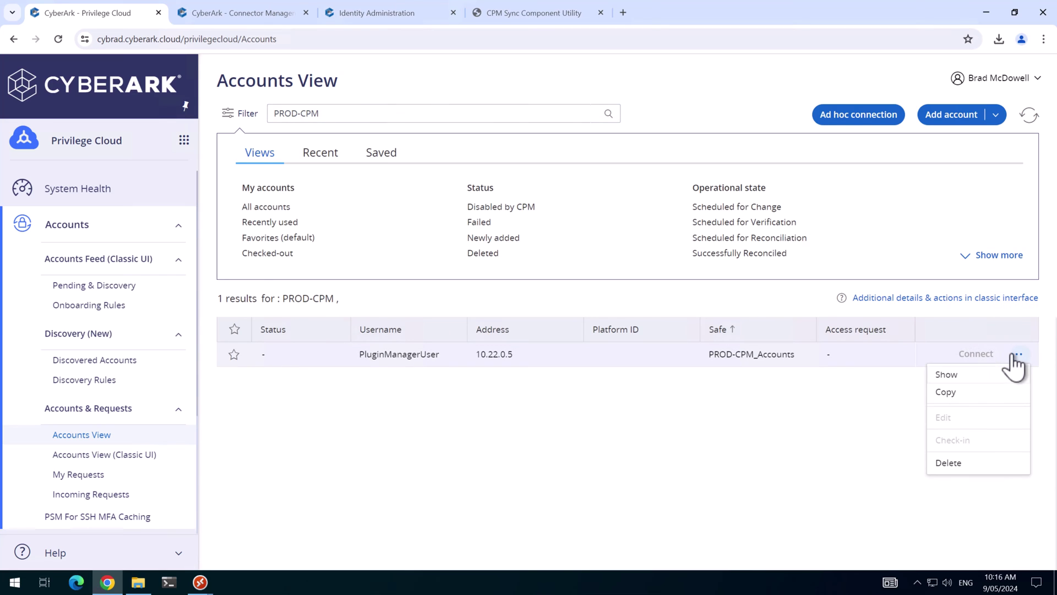
pyautogui.click(946, 393)
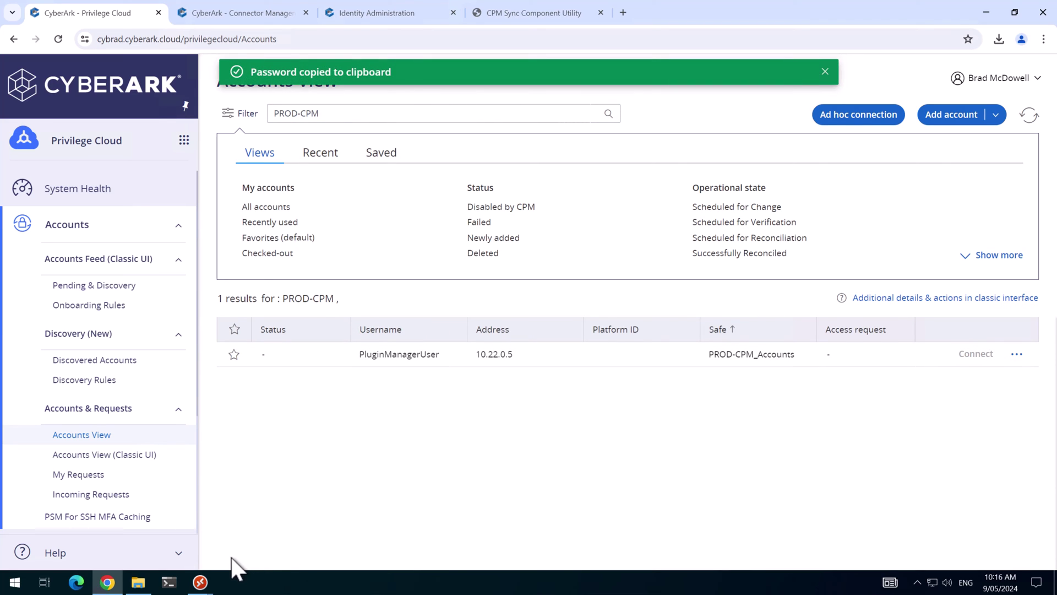
# On CON2, choose Set Password for the local PluginManagerUser under Local Users and Groups > Users
pyautogui.moveTo(201, 583)
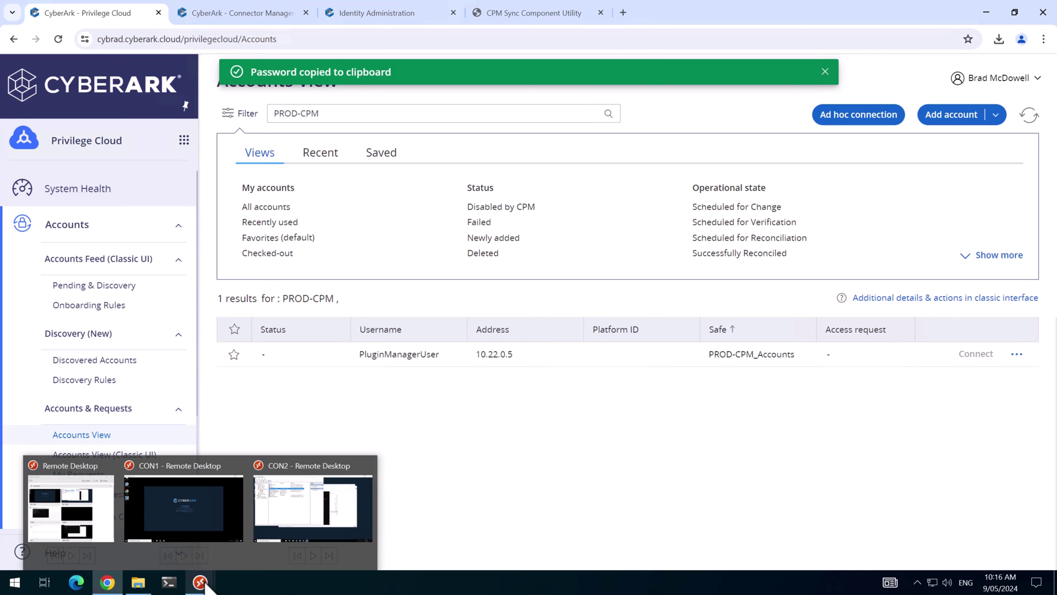
pyautogui.click(182, 495)
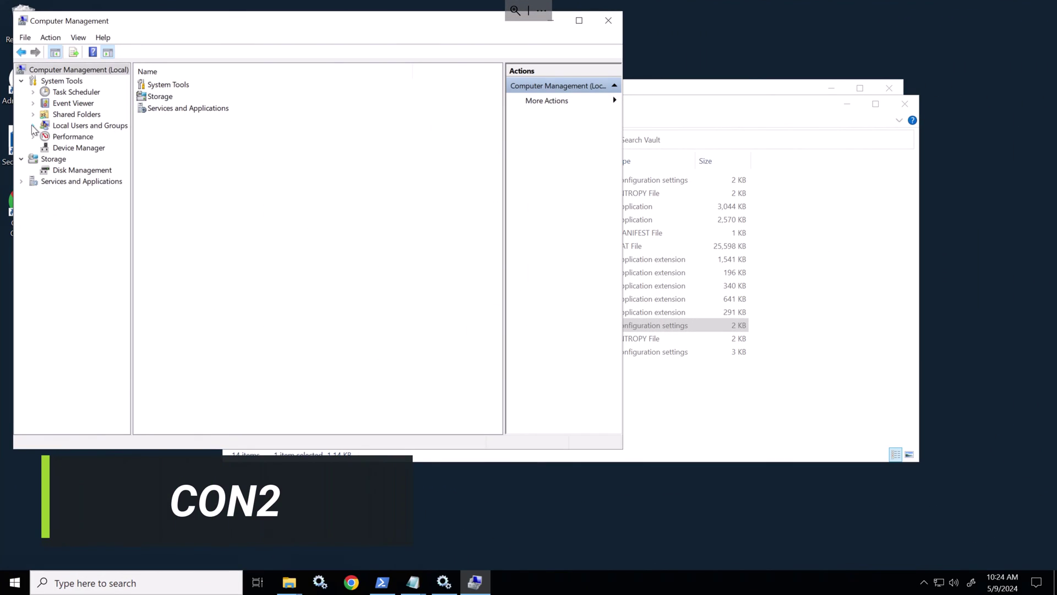
pyautogui.click(33, 125)
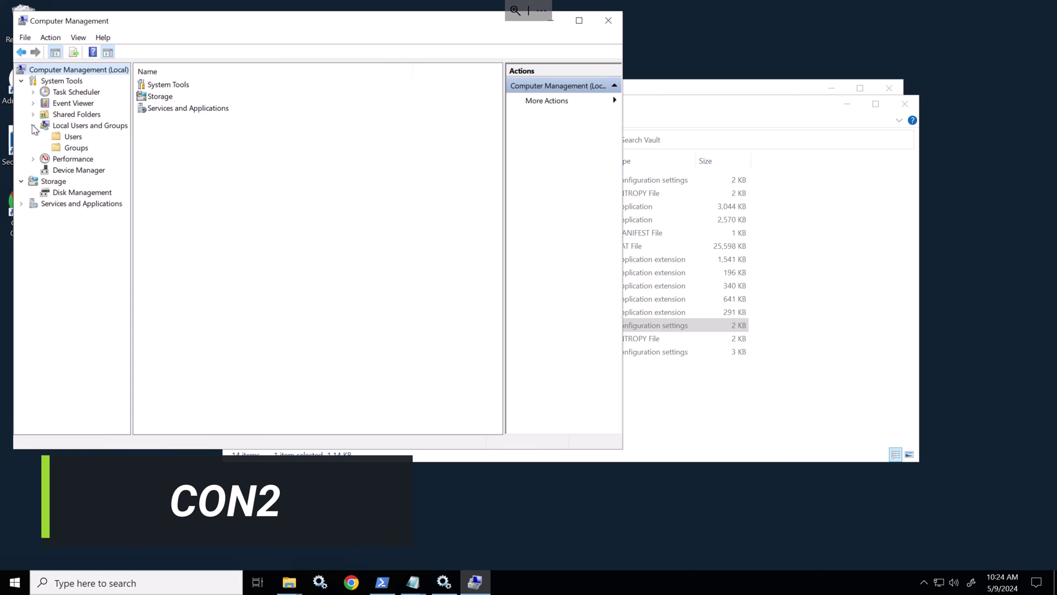
pyautogui.click(73, 137)
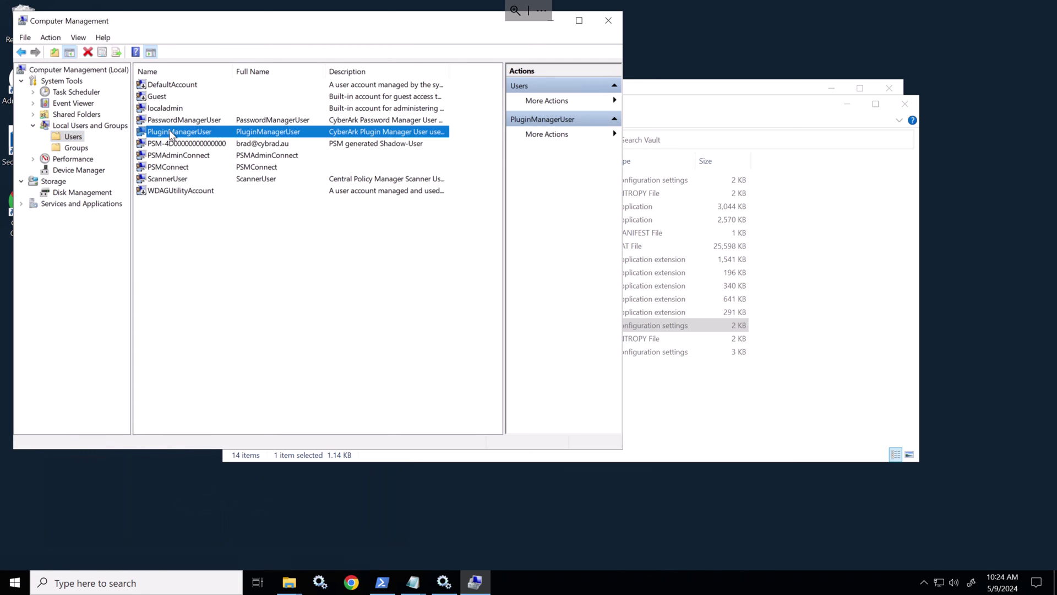
pyautogui.rightClick(171, 134)
pyautogui.click(195, 142)
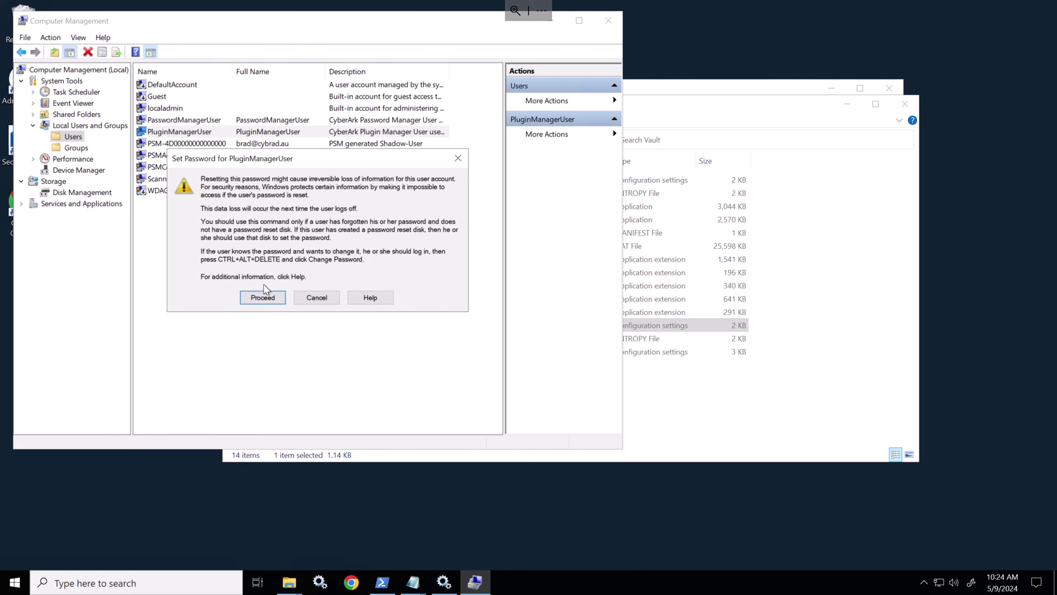
# Apply the copied password to local PluginManagerUser and restart the CyberArk Password Manager service
pyautogui.click(263, 298)
pyautogui.click(295, 296)
pyautogui.click(341, 268)
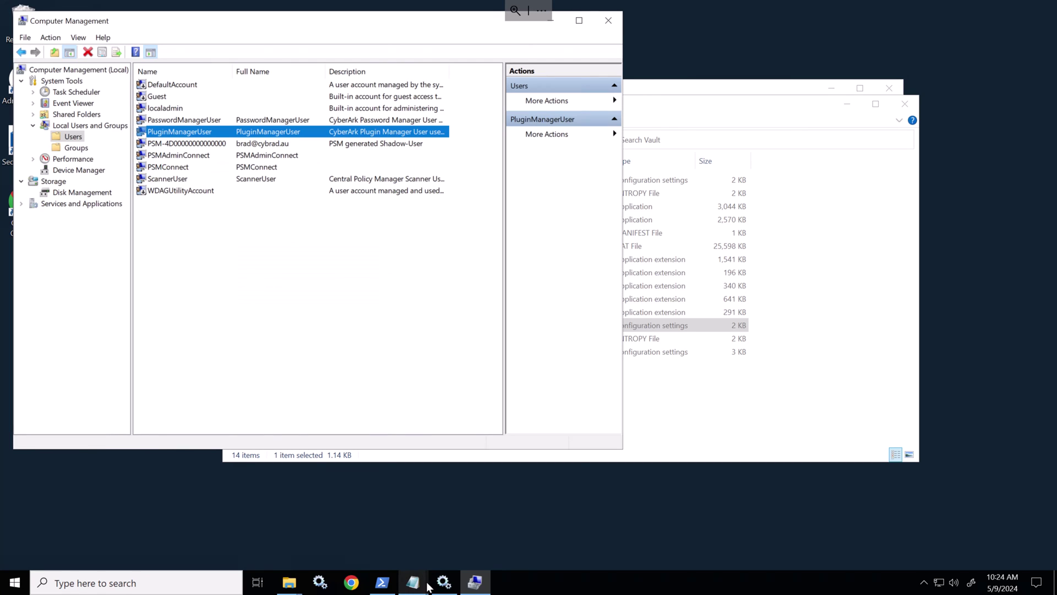
pyautogui.click(444, 582)
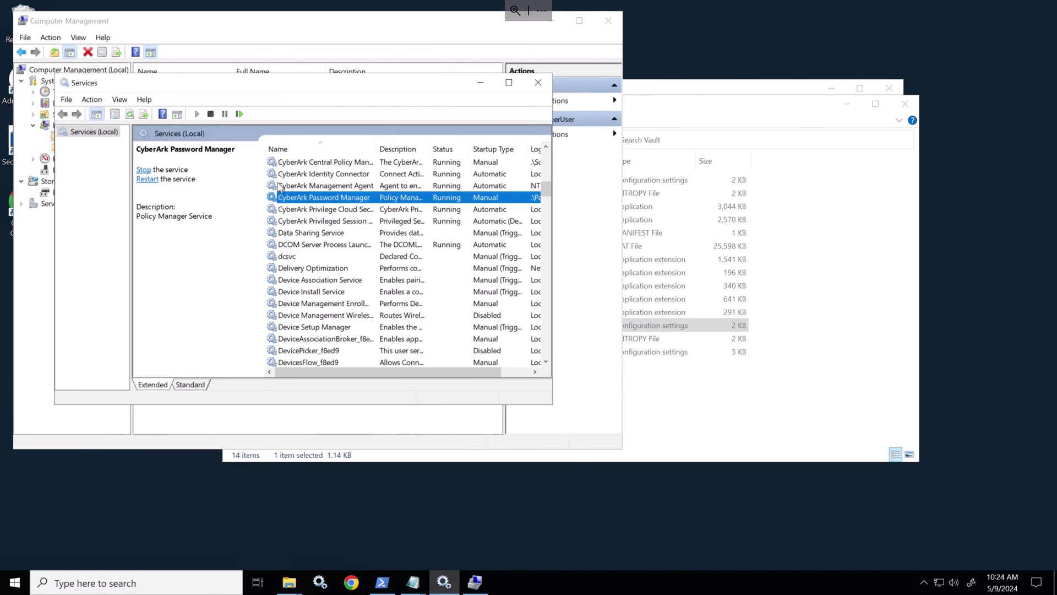
pyautogui.click(240, 113)
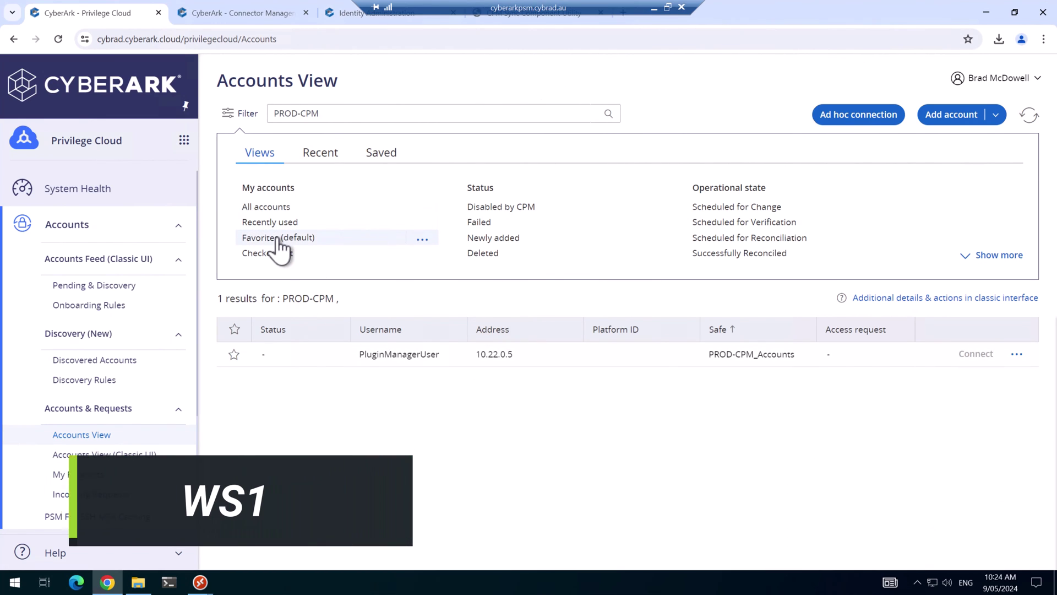
# From Favorites, open brad.admin and request a confirmed password change
pyautogui.click(278, 241)
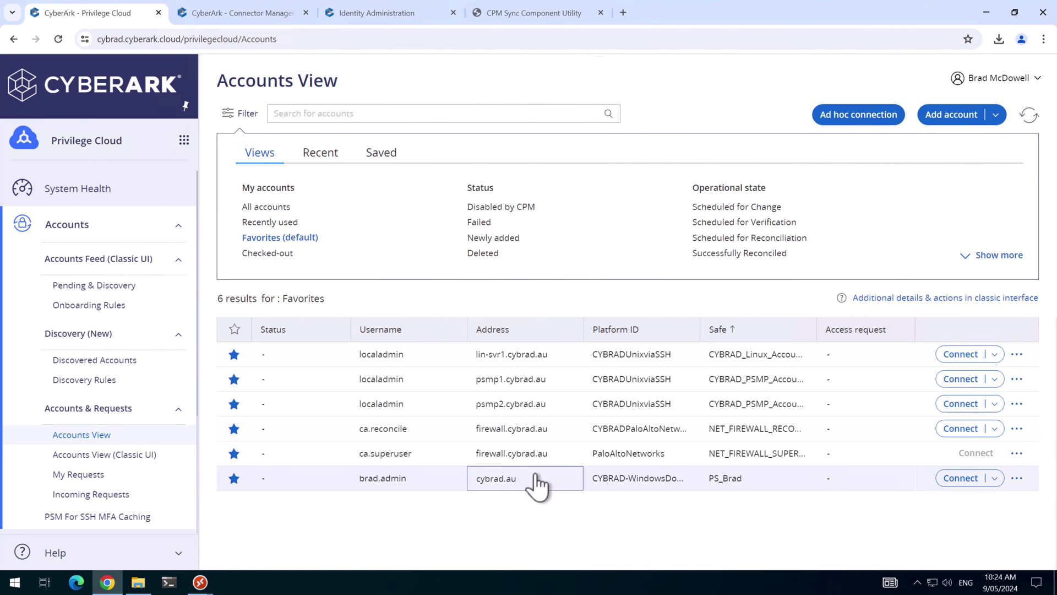
pyautogui.click(535, 477)
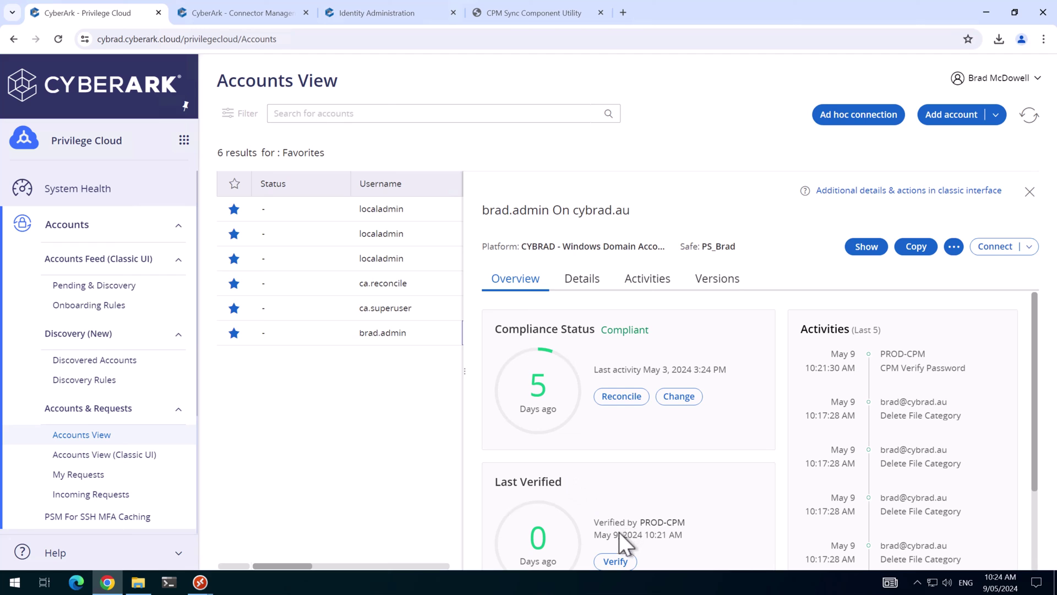
pyautogui.click(680, 399)
pyautogui.click(771, 392)
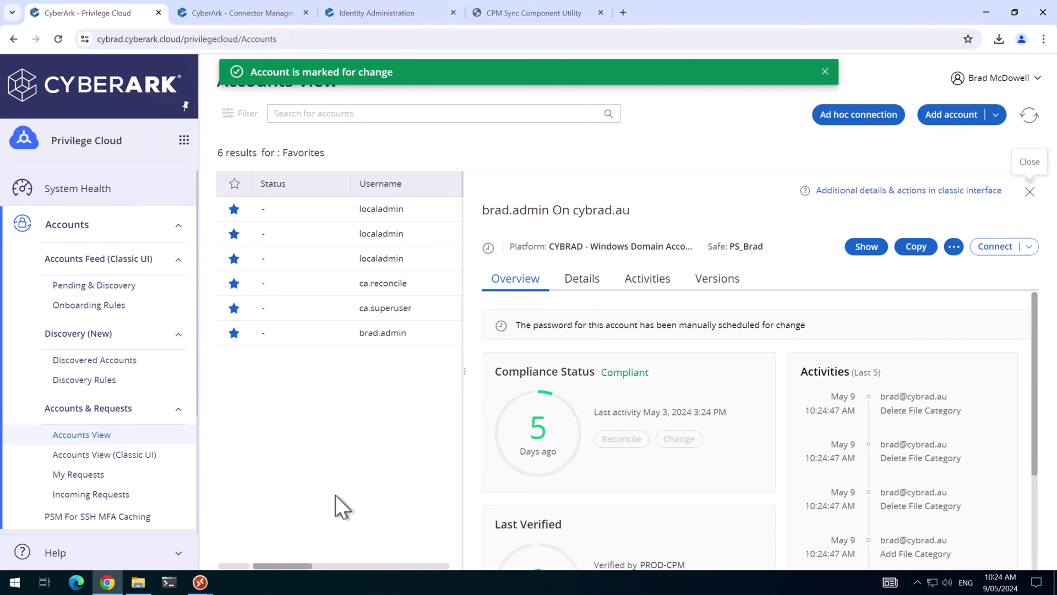
# Restart the CyberArk Password Manager service on CON2
pyautogui.moveTo(200, 582)
pyautogui.click(316, 463)
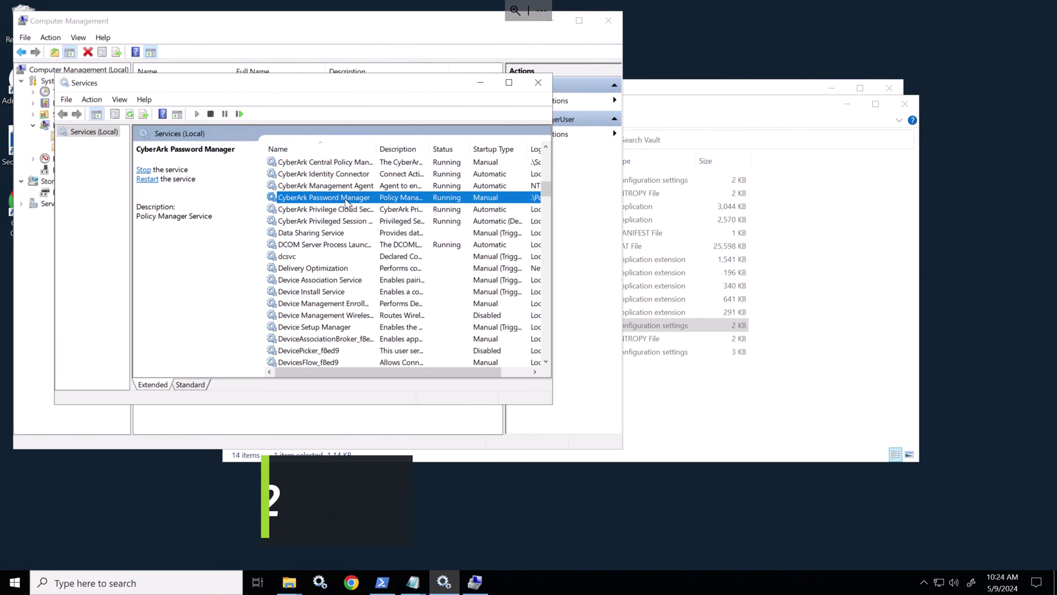
pyautogui.rightClick(593, 196)
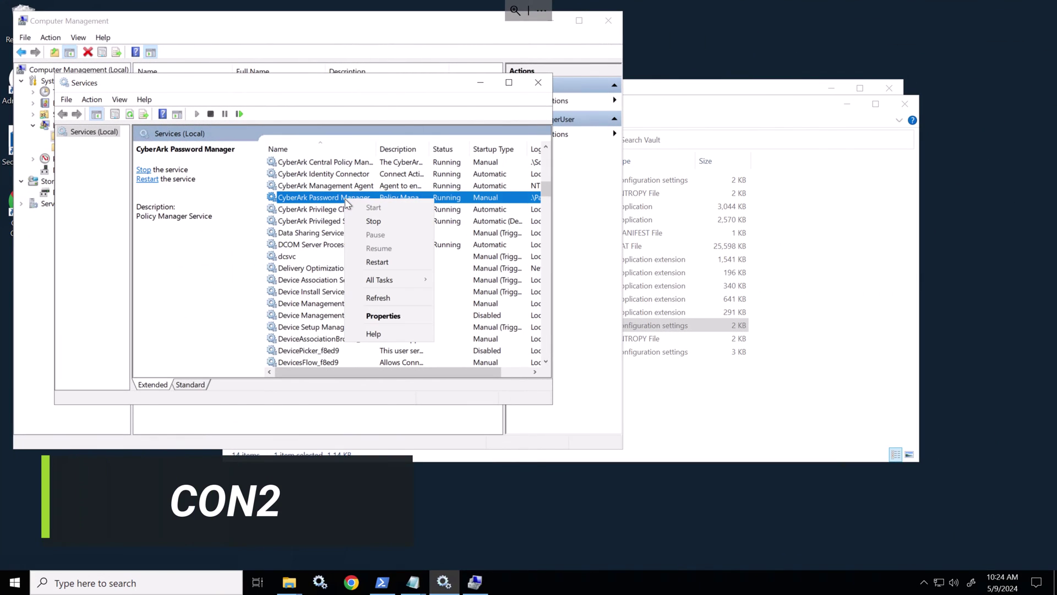
pyautogui.click(378, 262)
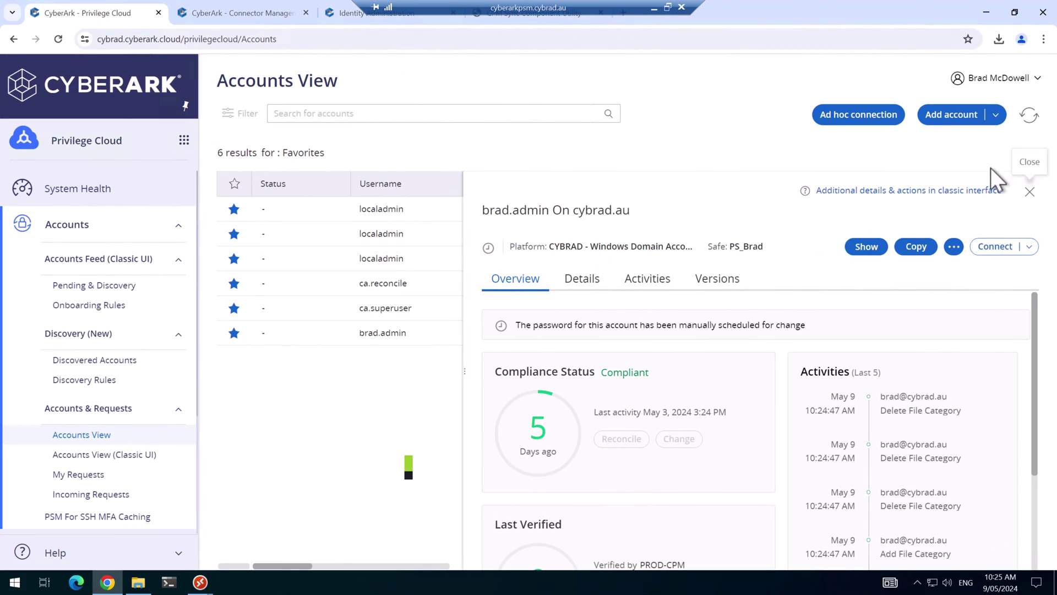
# Refresh the accounts and reopen brad.admin to verify the change shows 0 days ago
pyautogui.click(1029, 114)
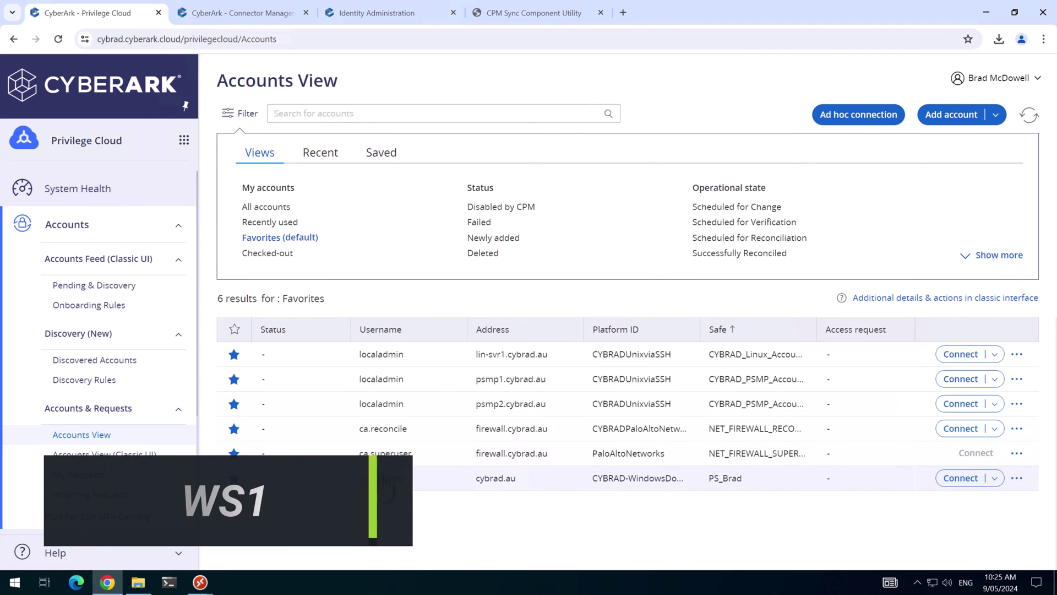
pyautogui.click(397, 478)
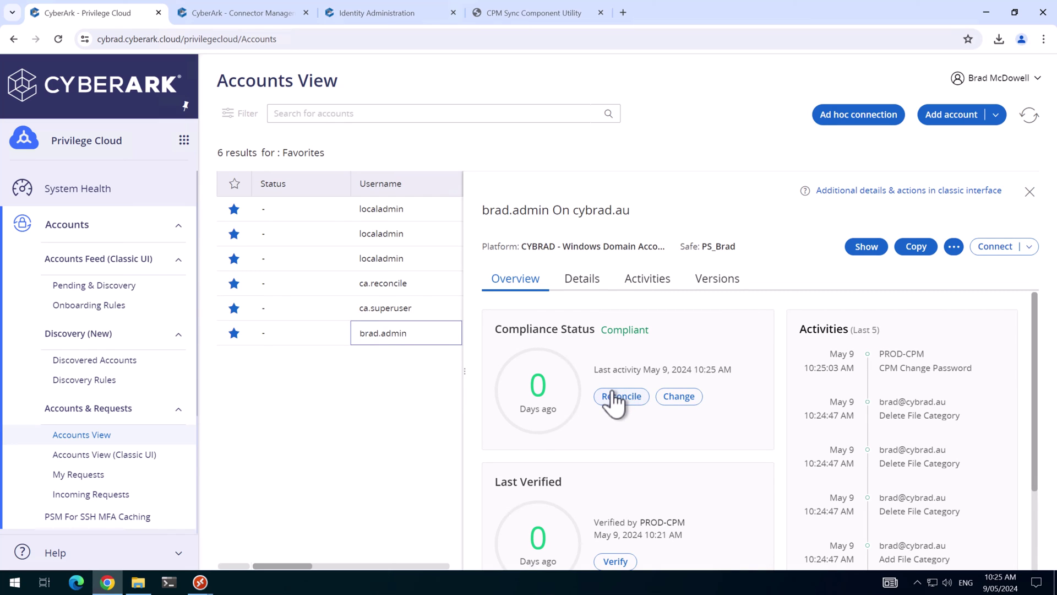
pyautogui.scroll(-1, 560, 379)
pyautogui.scroll(1, 560, 379)
pyautogui.scroll(-1, 554, 377)
pyautogui.scroll(1, 554, 374)
# Stop the CyberArk Password Manager and Central Policy Manager Scanner services on CON2
pyautogui.moveTo(207, 581)
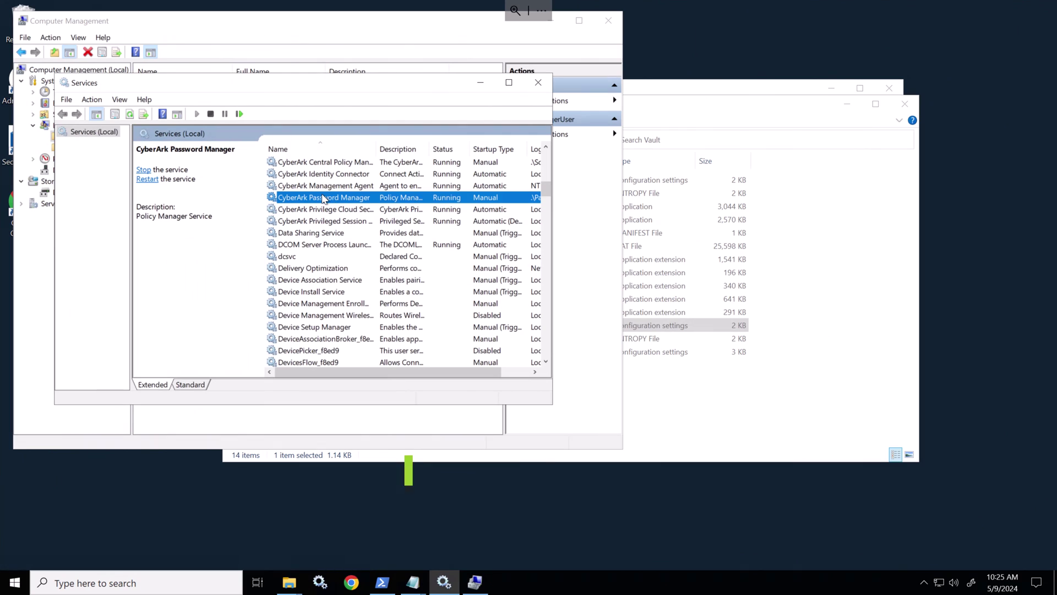
pyautogui.rightClick(607, 195)
pyautogui.click(352, 216)
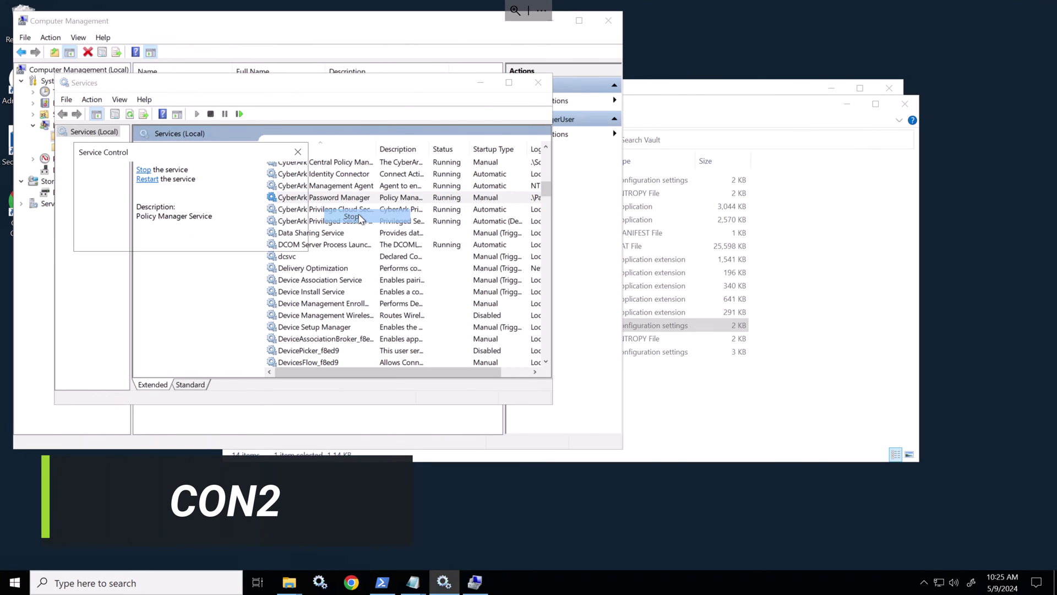
pyautogui.click(334, 163)
pyautogui.rightClick(335, 164)
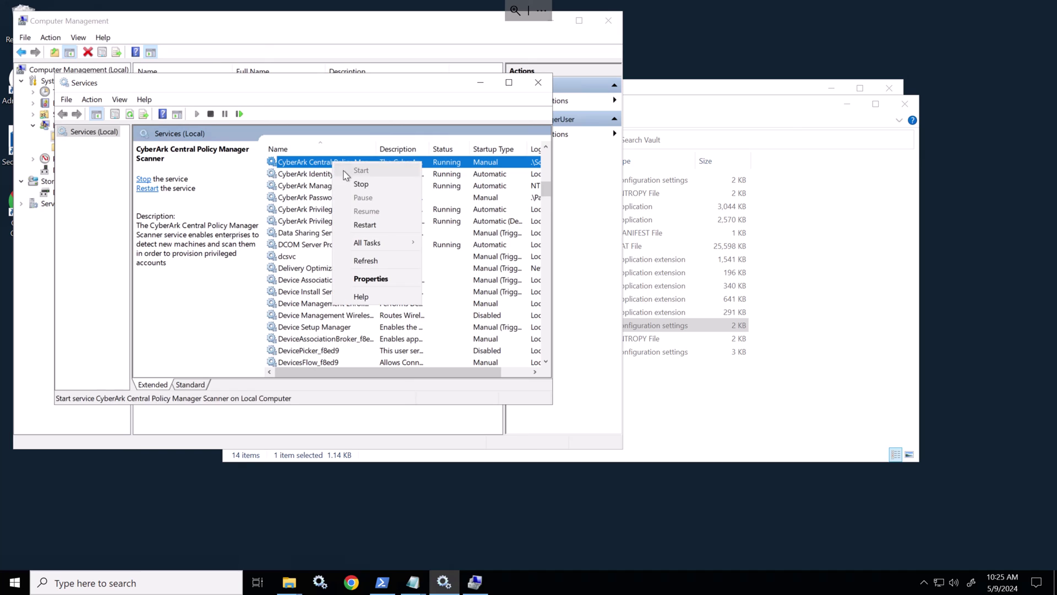
pyautogui.click(355, 185)
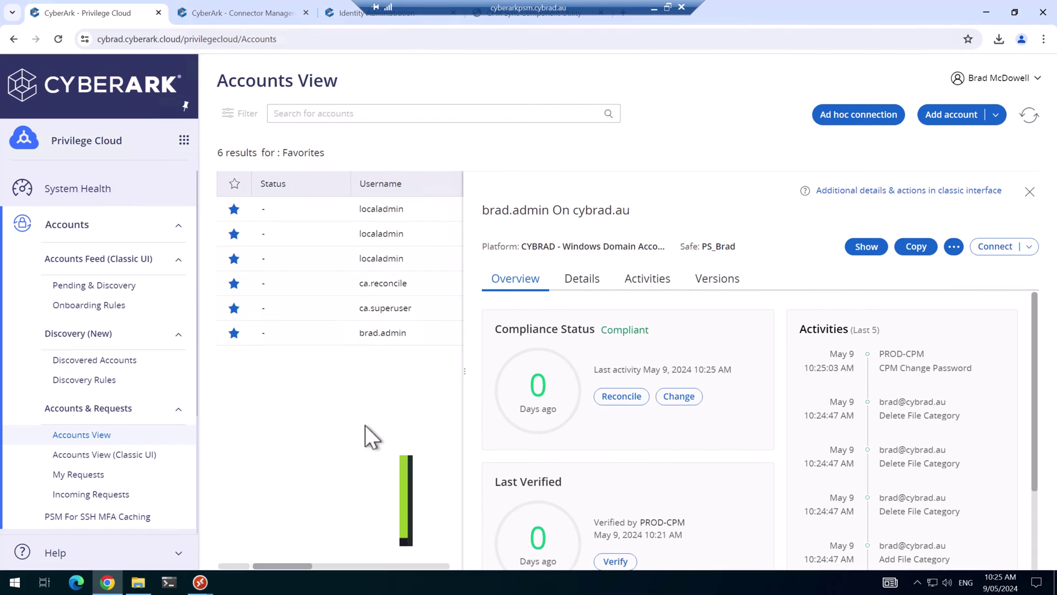
# On CON1, extract the CpmSyncCompUsers zip from the CyberArk CPM folder into its own folder
pyautogui.moveTo(200, 582)
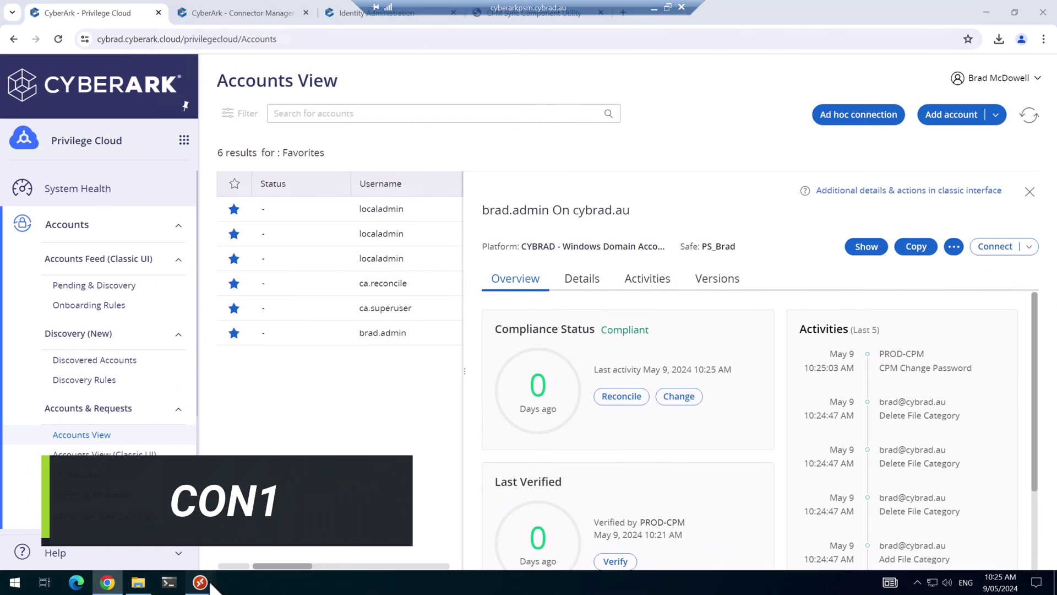
pyautogui.click(194, 516)
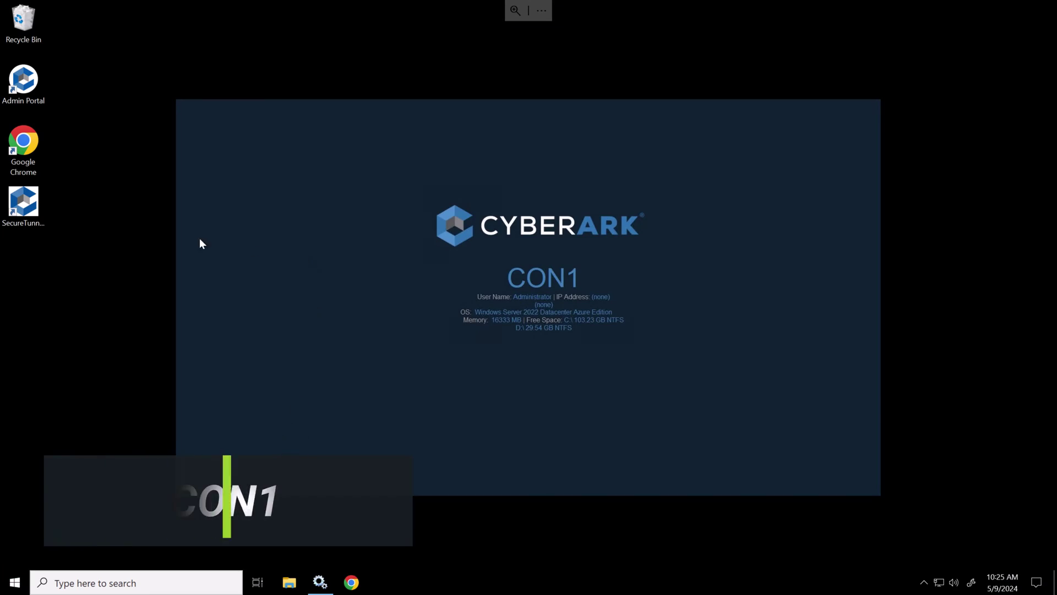
pyautogui.click(298, 579)
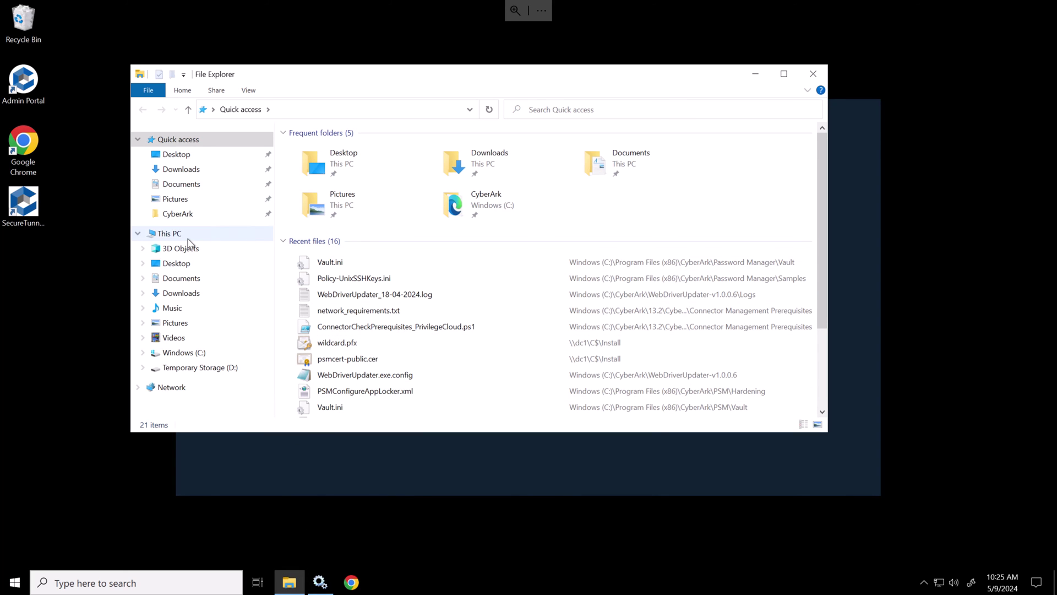
pyautogui.click(178, 215)
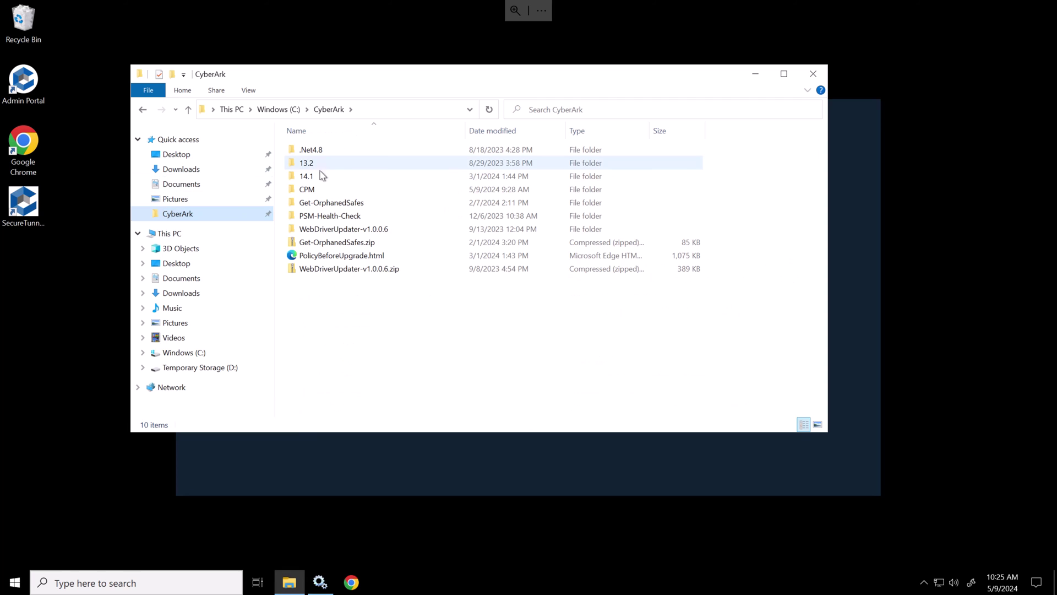
pyautogui.doubleClick(308, 189)
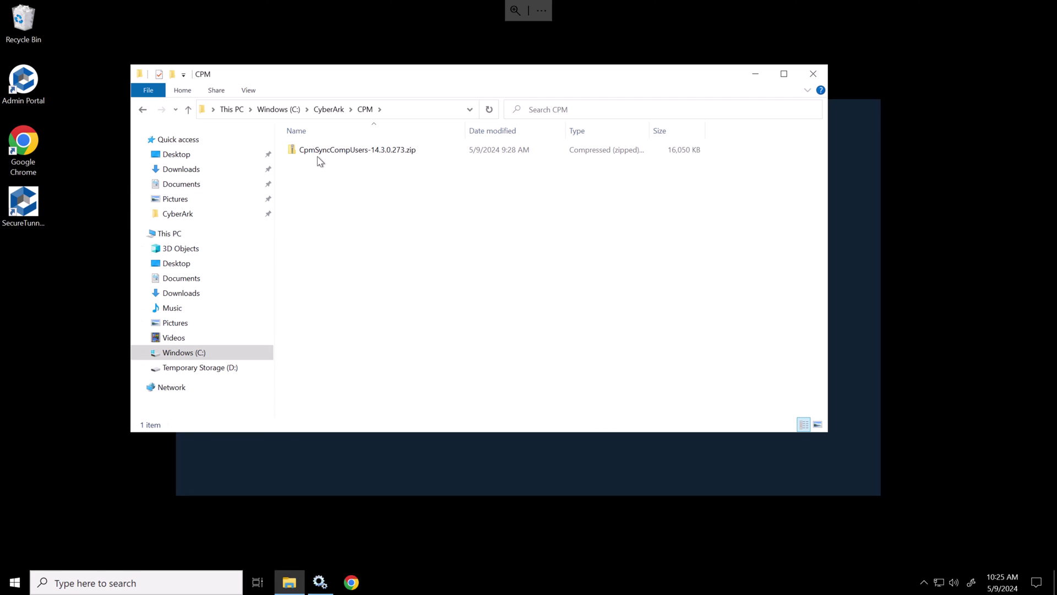
pyautogui.rightClick(319, 151)
pyautogui.click(358, 191)
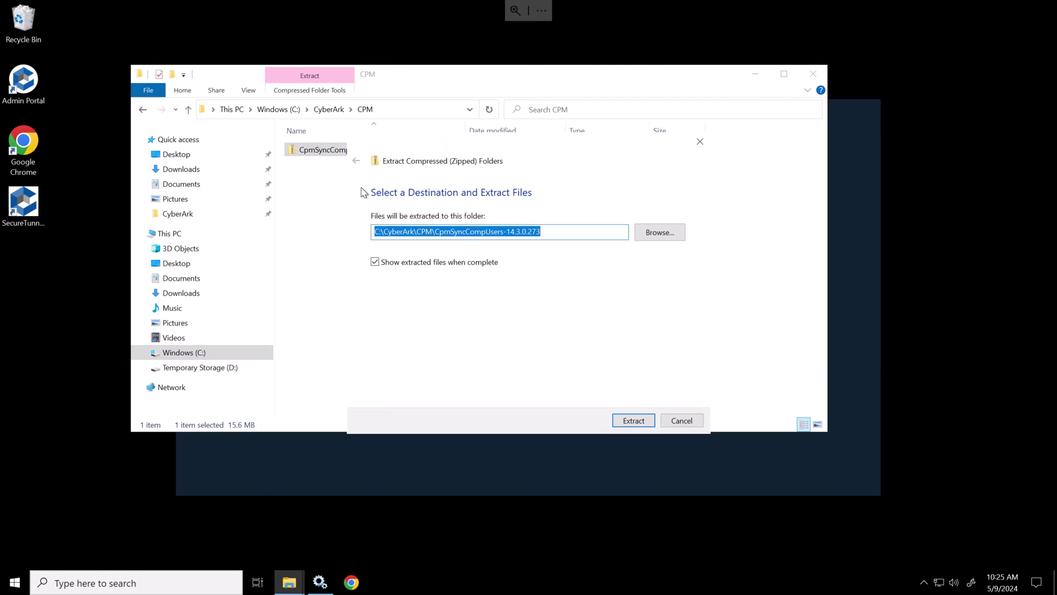
pyautogui.click(630, 420)
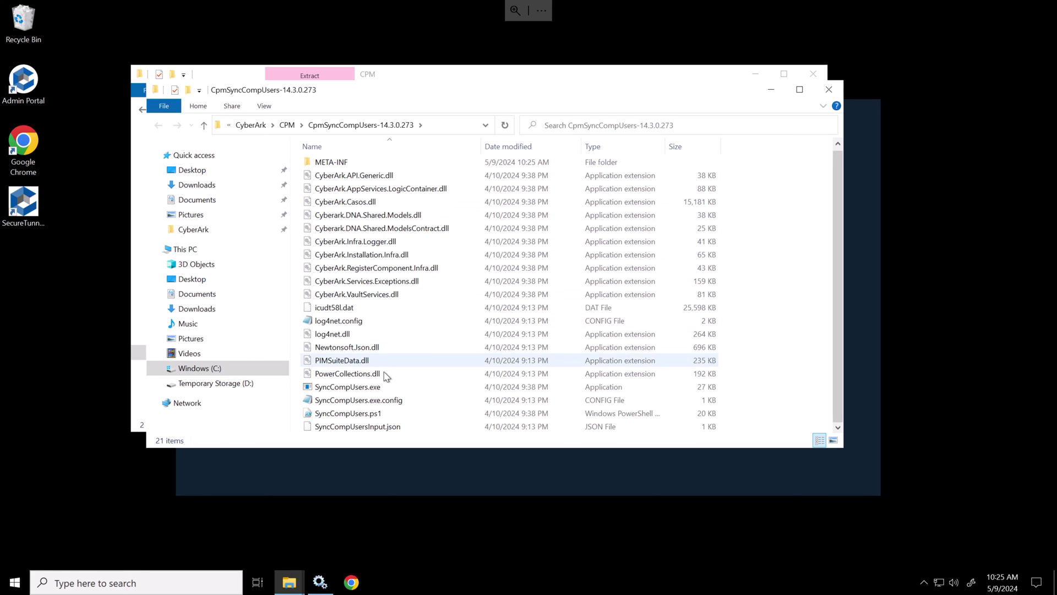
# In Notepad, set DisplayName and CompDefaultUsername to PROD-CPM, replace vaultAdminUsername, then view CPM details in System Health
pyautogui.rightClick(369, 432)
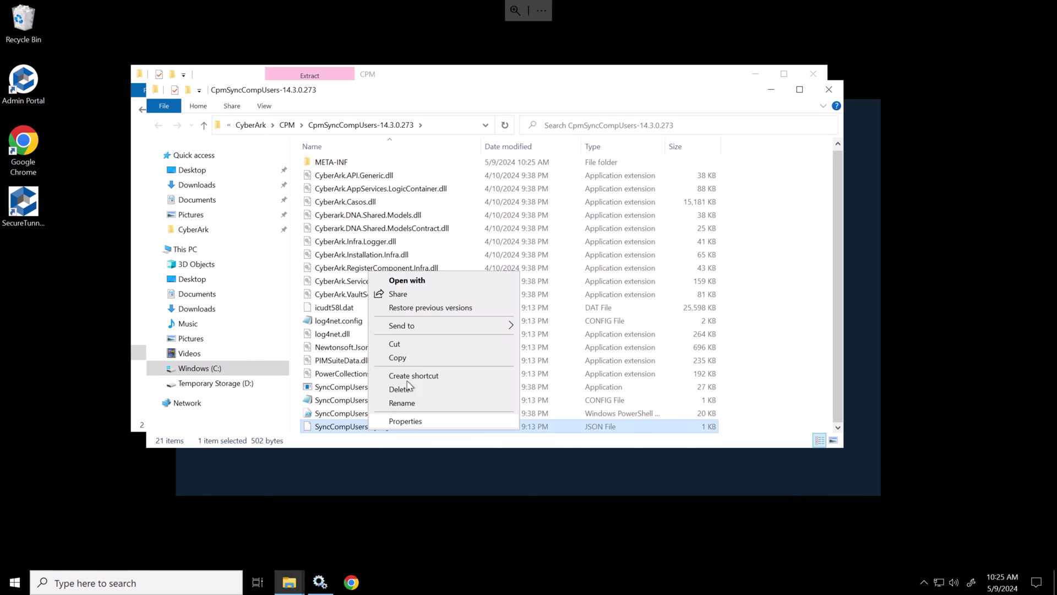
pyautogui.click(402, 280)
pyautogui.click(462, 197)
pyautogui.doubleClick(461, 230)
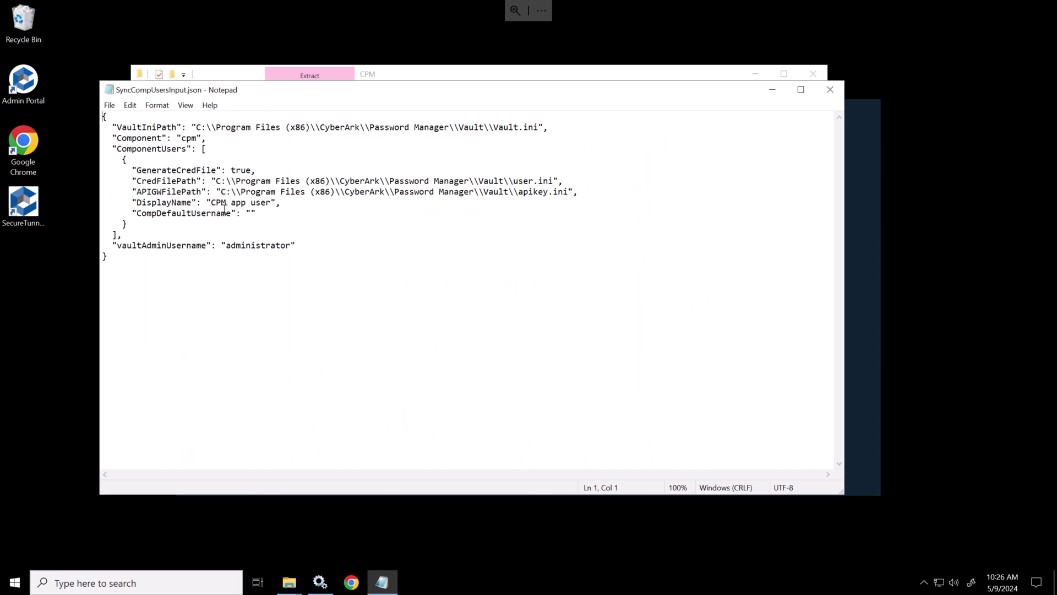
pyautogui.moveTo(211, 202); pyautogui.dragTo(254, 203)
pyautogui.write('PROD-CPM')
pyautogui.hotkey('ctrl', 'c')
pyautogui.click(251, 213)
pyautogui.hotkey('ctrl', 'v')
pyautogui.moveTo(226, 245); pyautogui.dragTo(290, 246)
pyautogui.hotkey('ctrl', 'v')
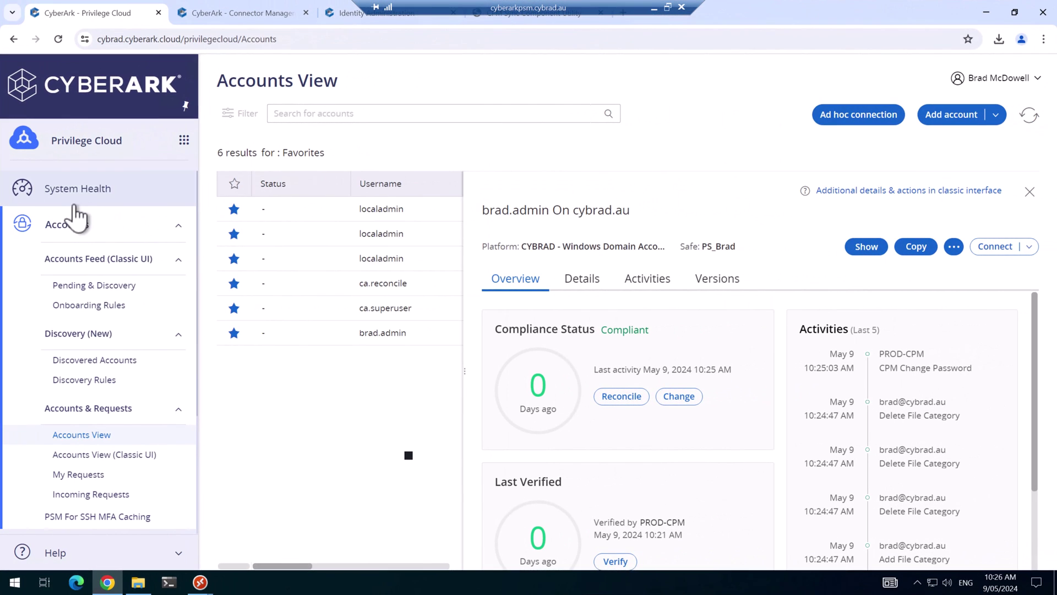
pyautogui.click(91, 185)
pyautogui.click(746, 247)
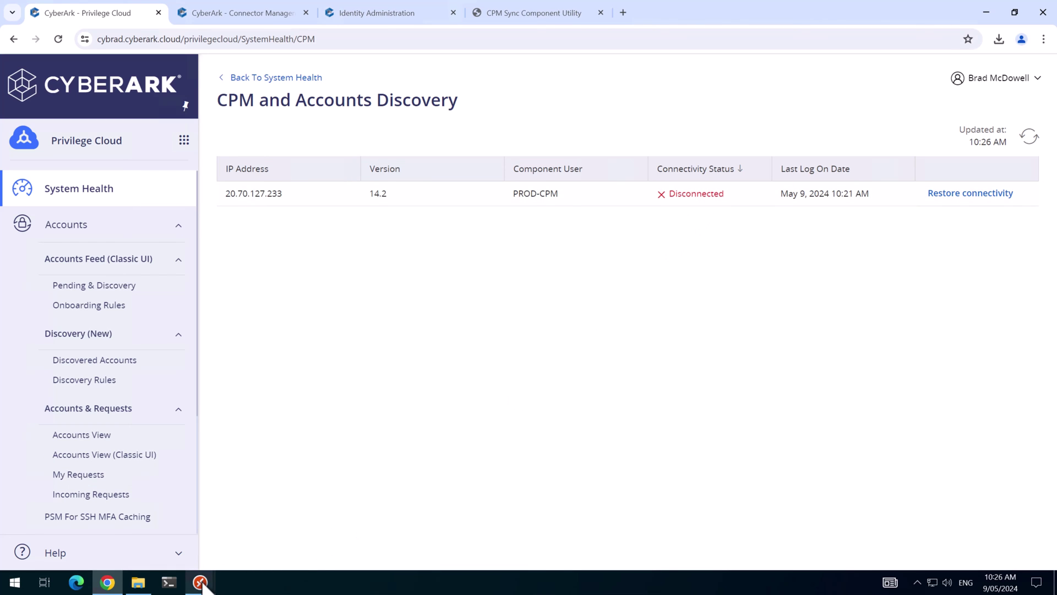
# Run .\SyncCompUsers.ps1, answer yes to the reset and paste the vault user password so it returns True
pyautogui.moveTo(200, 584)
pyautogui.click(202, 543)
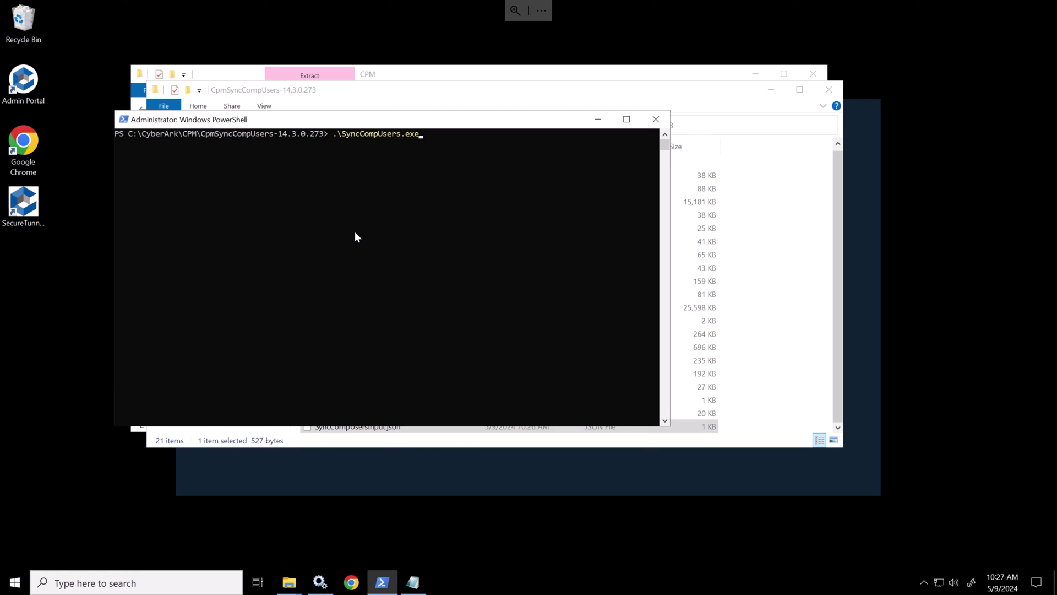
pyautogui.press('Tab')
pyautogui.press('Tab')
pyautogui.press('Return')
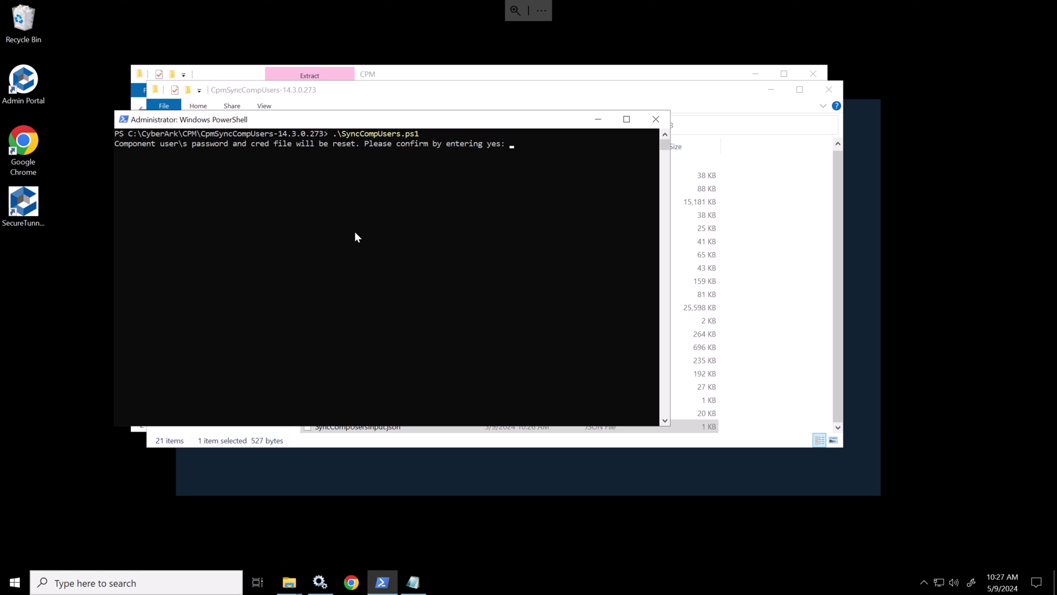
pyautogui.write('yes')
pyautogui.press('Return')
pyautogui.hotkey('ctrl', 'v')
pyautogui.press('Return')
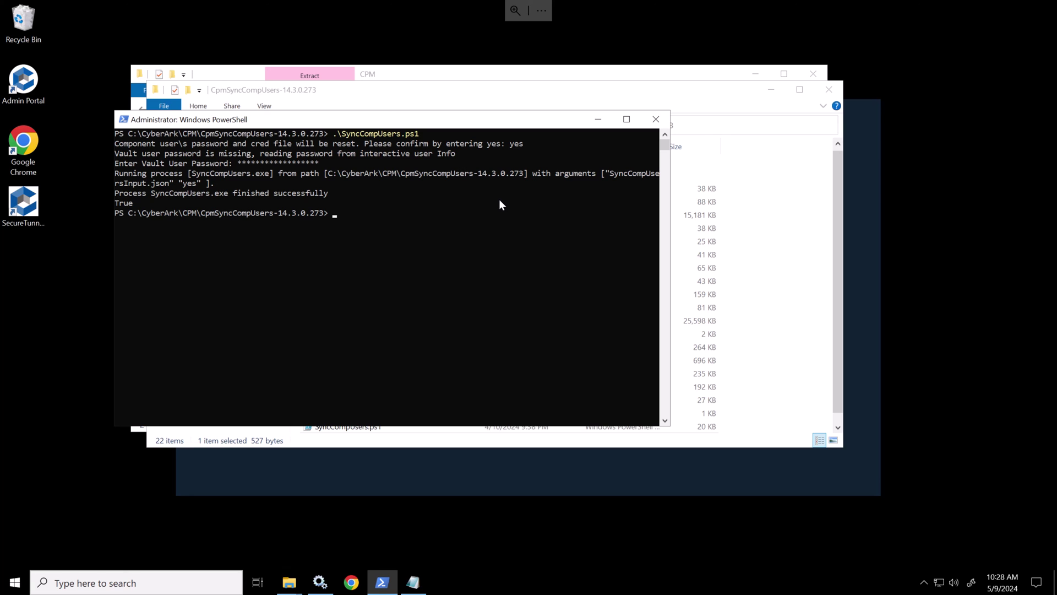
pyautogui.hotkey('alt', 'Tab')
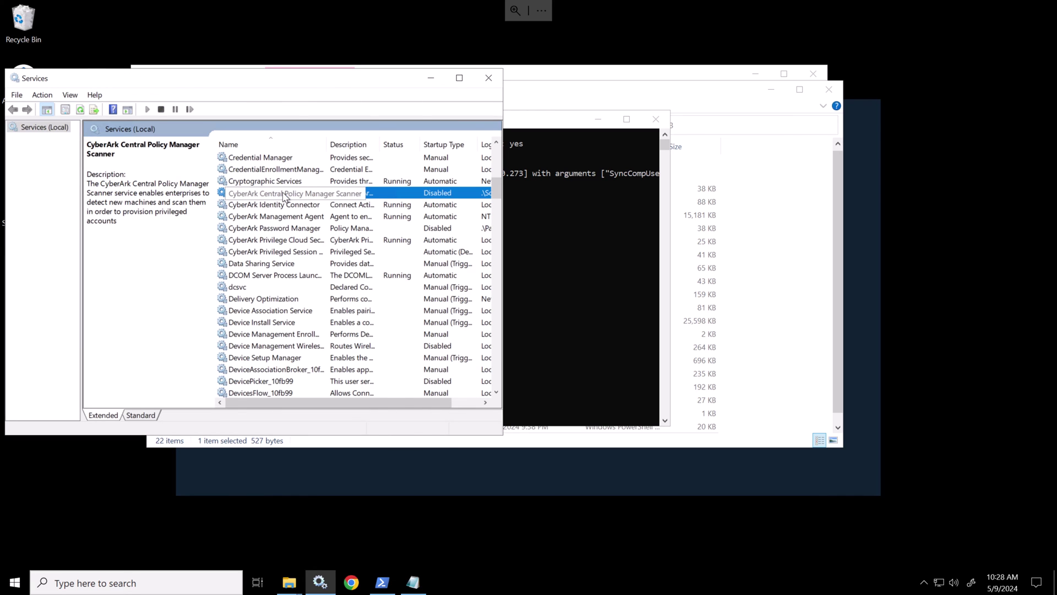
# Set the Startup type of both the Scanner and Password Manager services to Automatic
pyautogui.rightClick(283, 195)
pyautogui.click(313, 309)
pyautogui.click(245, 246)
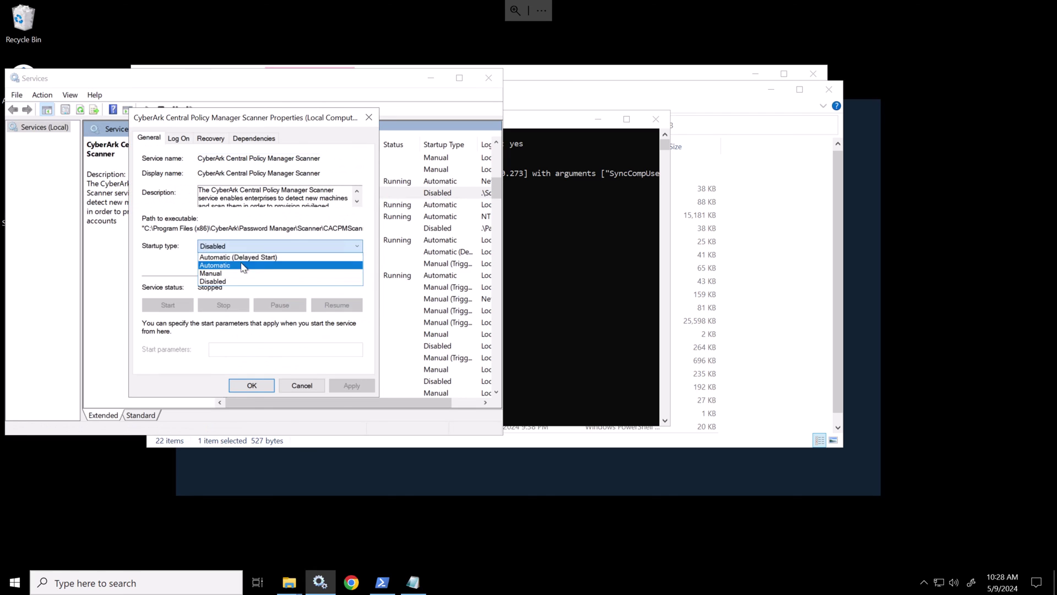
pyautogui.click(244, 266)
pyautogui.click(252, 385)
pyautogui.rightClick(286, 227)
pyautogui.click(314, 342)
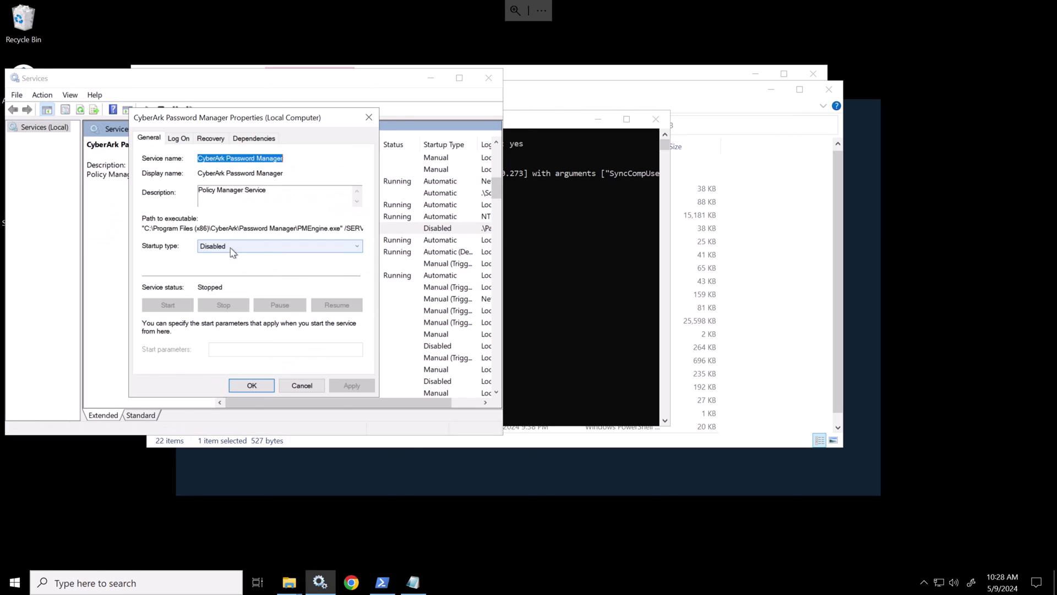
pyautogui.click(221, 246)
pyautogui.click(221, 266)
pyautogui.click(252, 385)
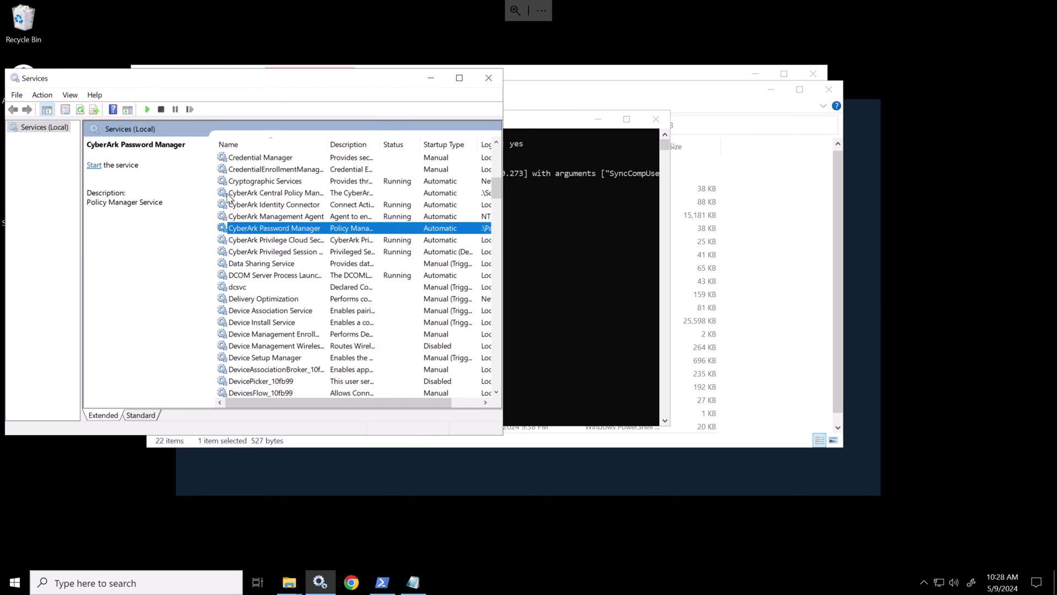
# Start the CyberArk Password Manager and Central Policy Manager Scanner services
pyautogui.click(149, 110)
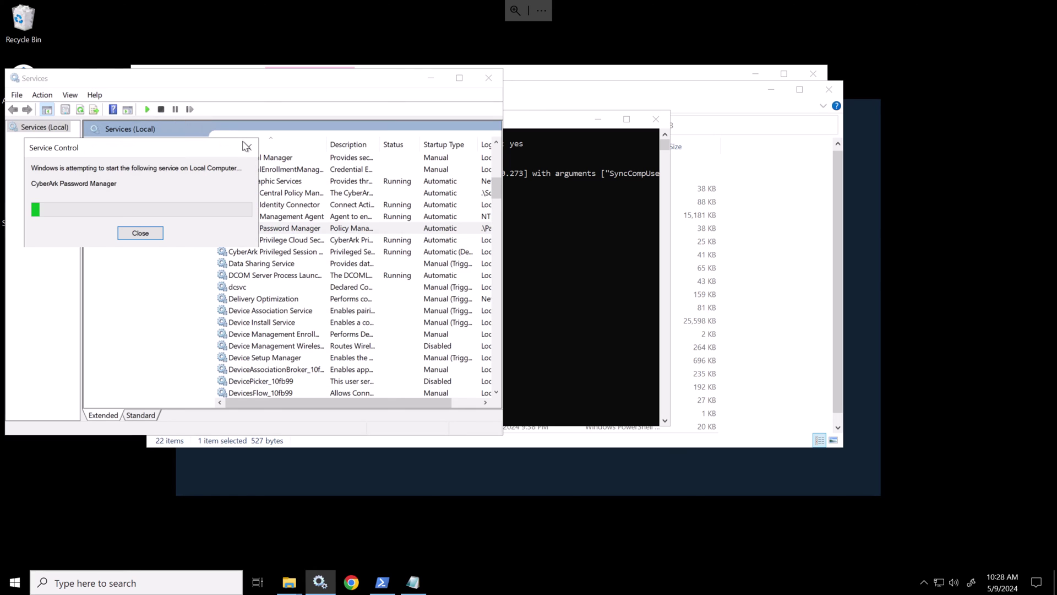
pyautogui.click(298, 193)
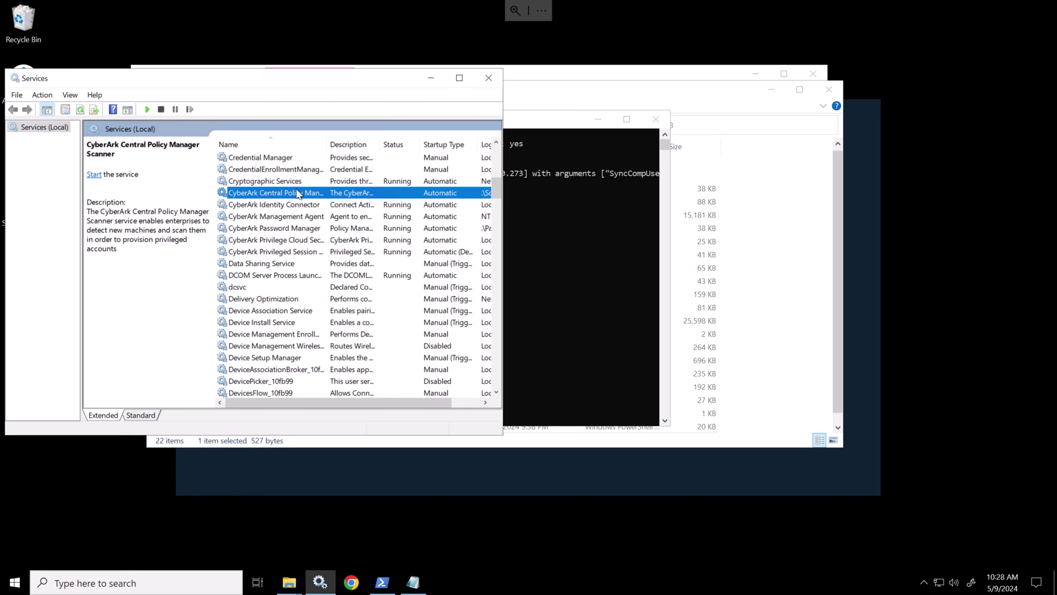
pyautogui.click(148, 110)
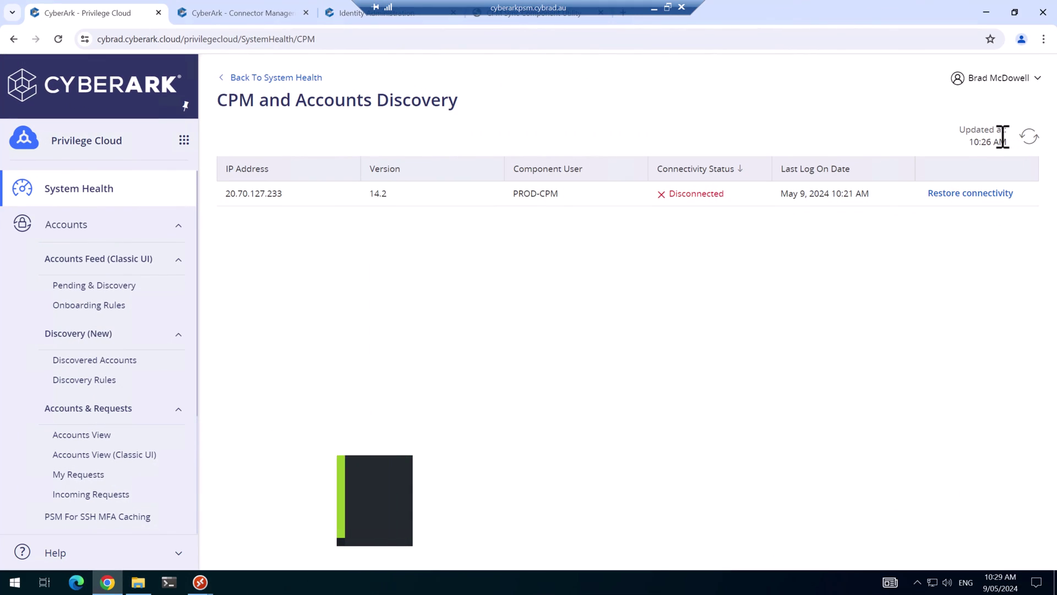
# Refresh the CPM and Accounts Discovery page to show PROD-CPM Connected at 10:29 AM
pyautogui.click(1029, 137)
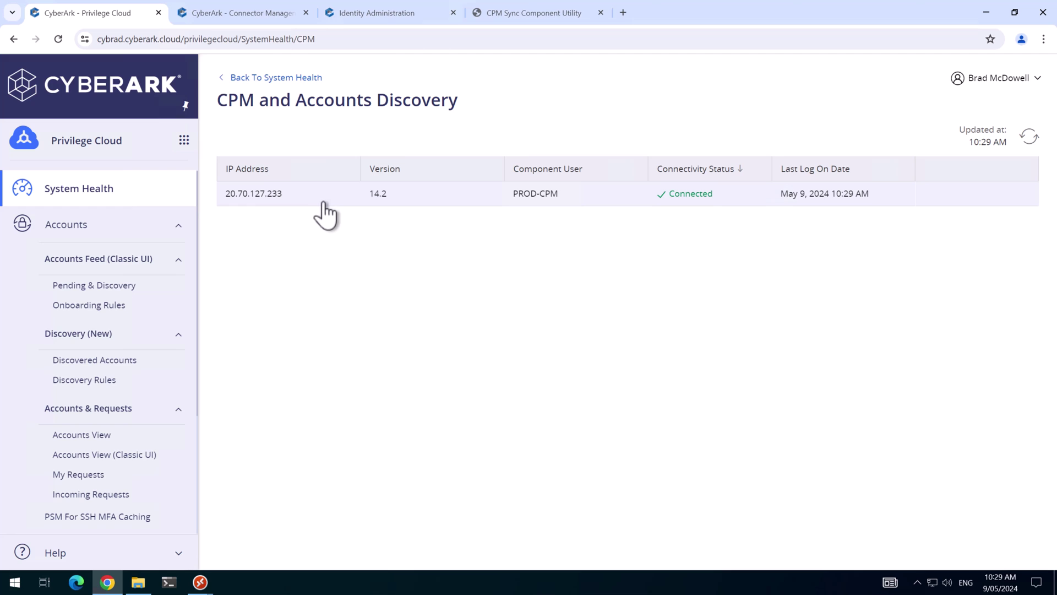
# Confirm CON1's components are all active and CON2's Password Manager and Scanner are inactive
pyautogui.click(228, 15)
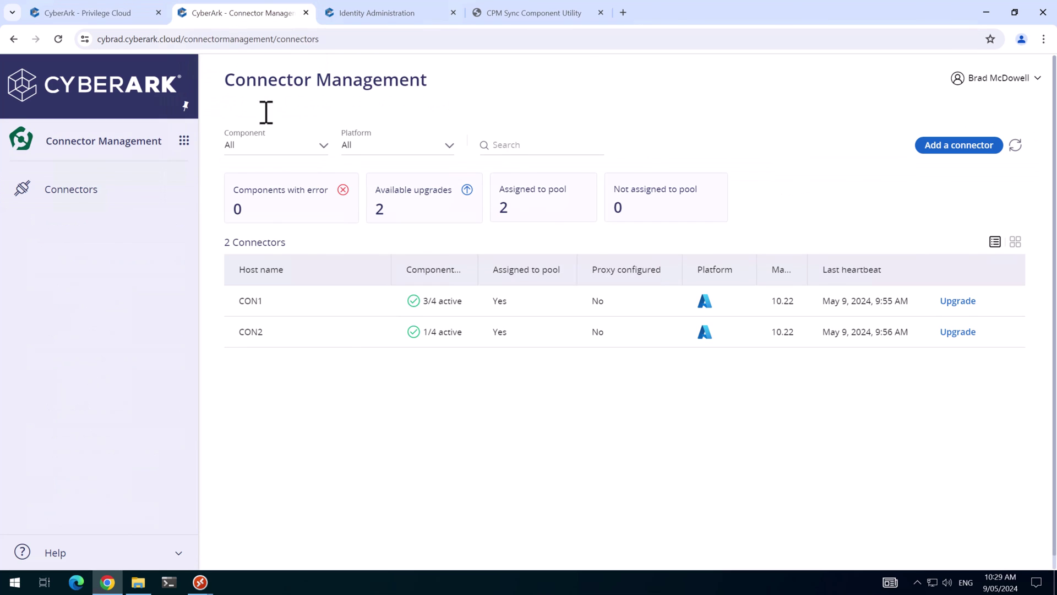
pyautogui.click(306, 302)
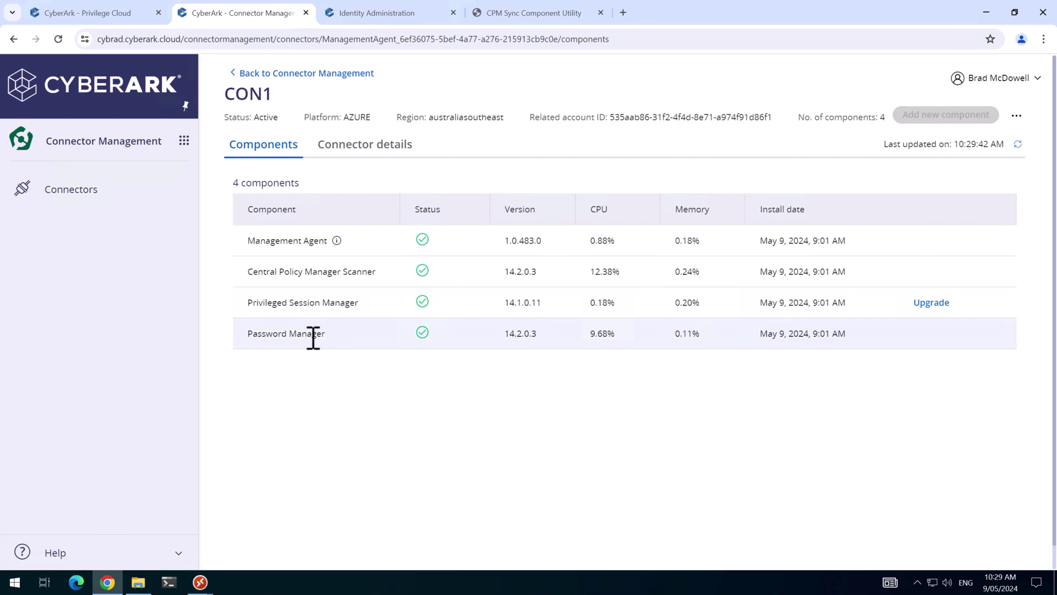
pyautogui.moveTo(422, 332)
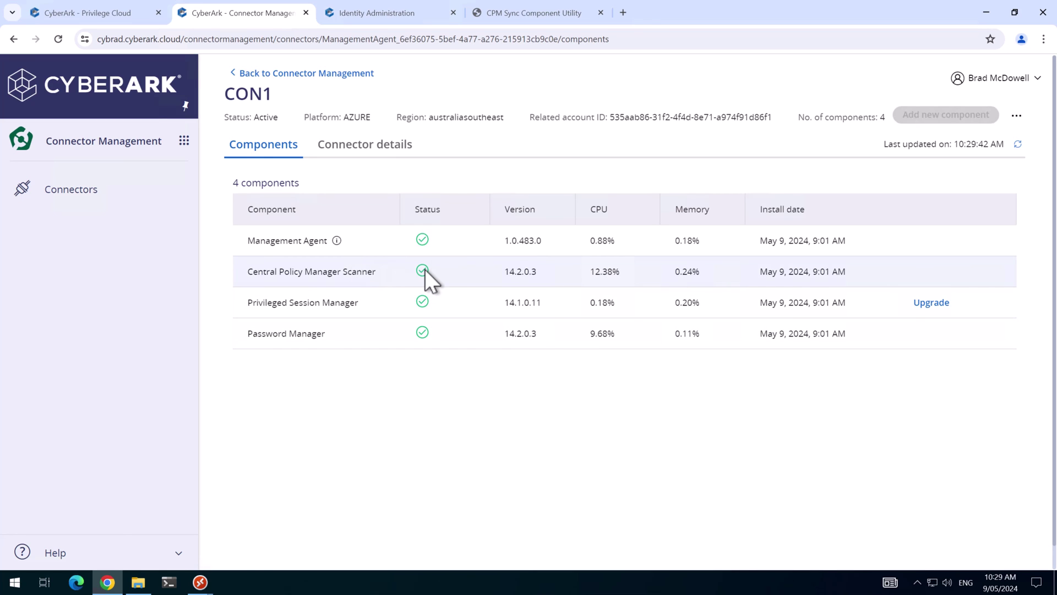
pyautogui.click(248, 76)
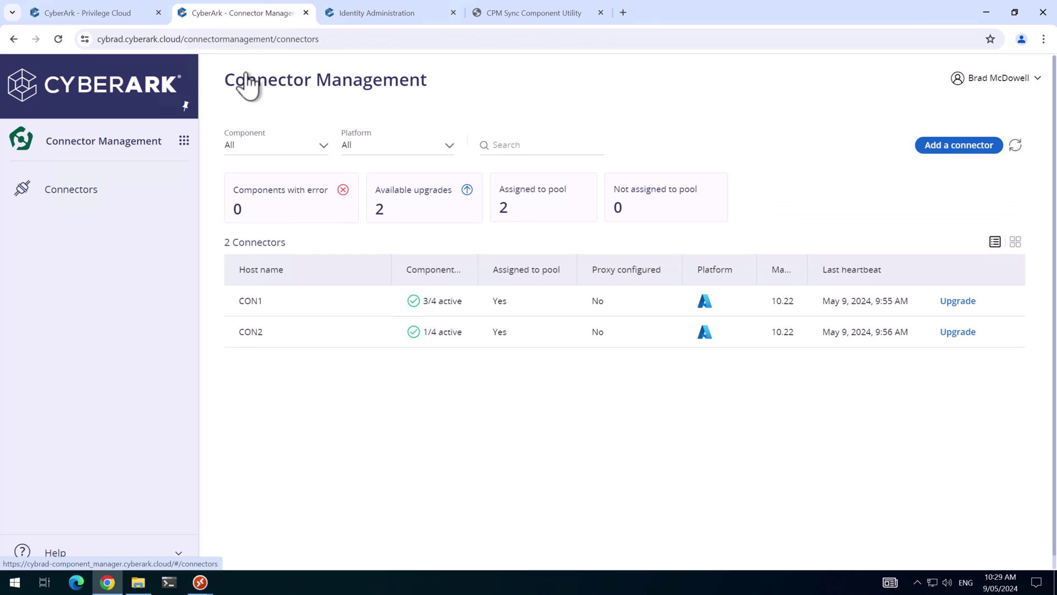
pyautogui.click(314, 325)
pyautogui.moveTo(422, 273)
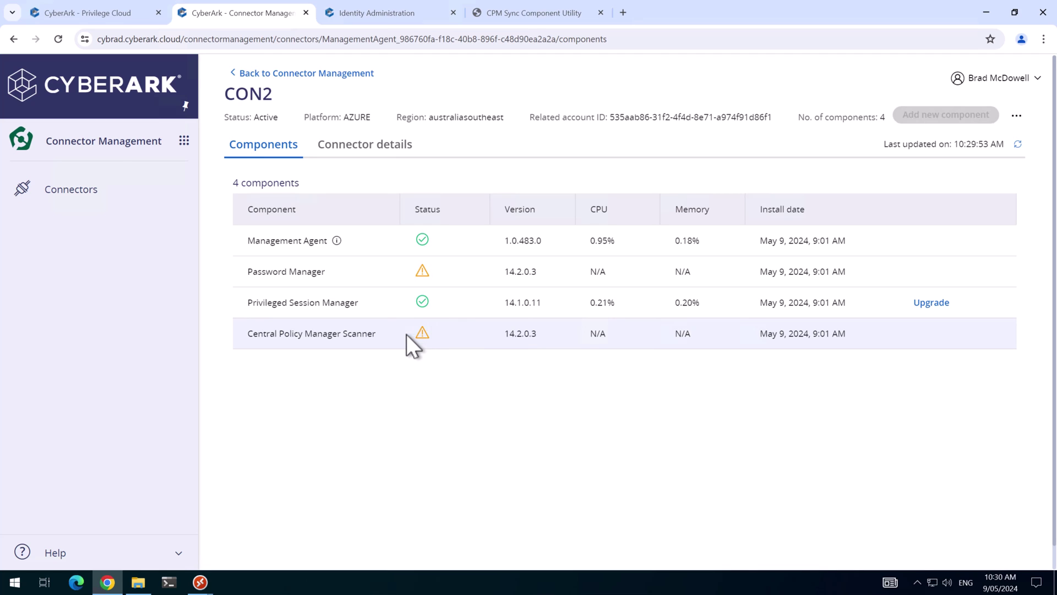
pyautogui.hotkey('ctrl', 'shift', 'Tab')
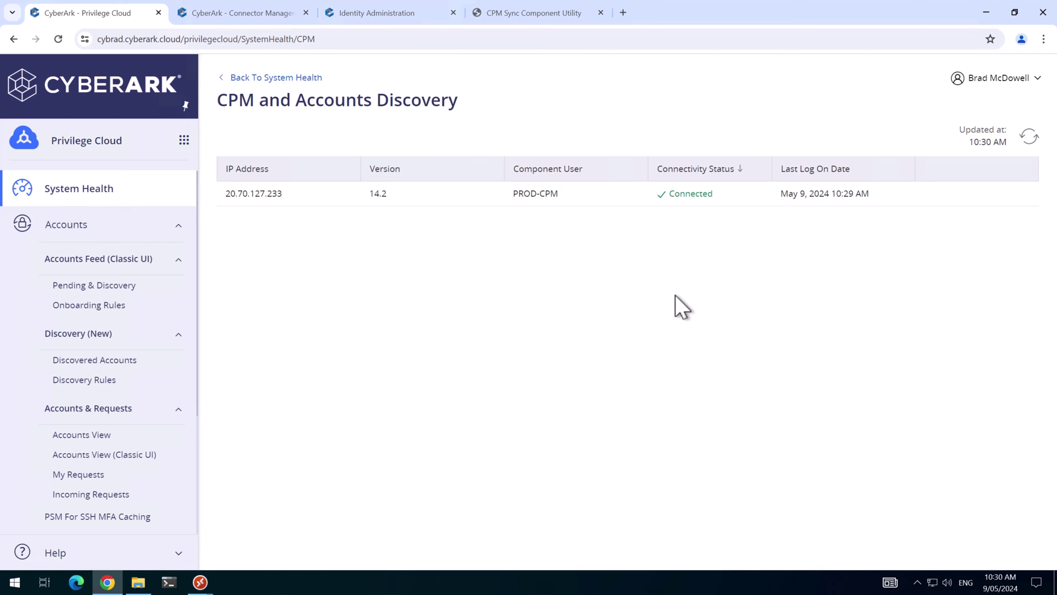